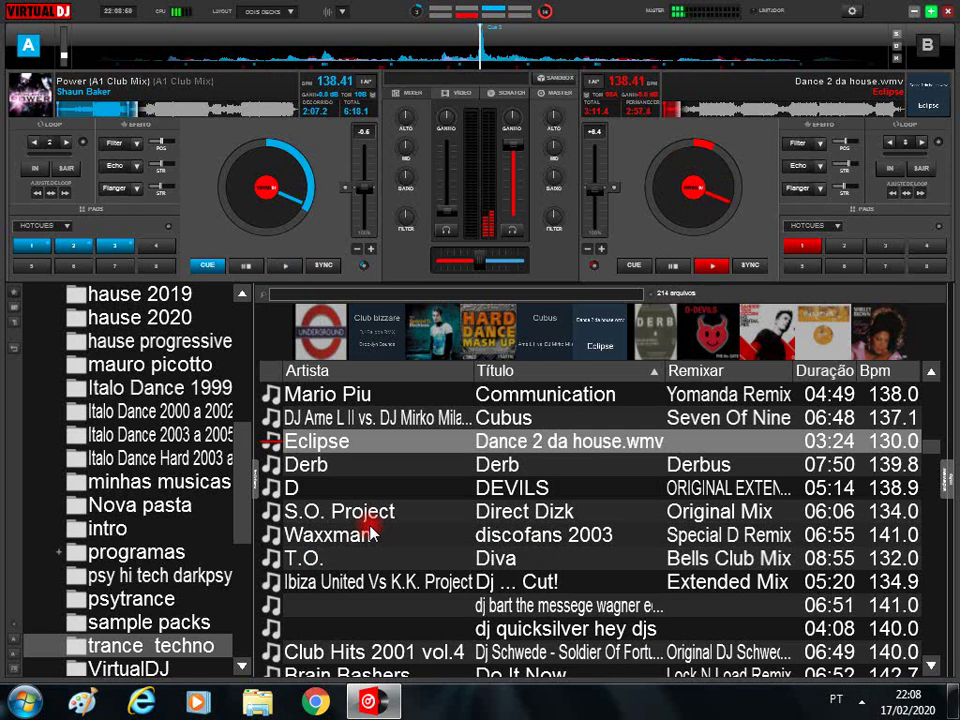
Return to the beginning of the trance techno track list and select Techno Rocker by DJ Balloon
key("Up")
key("Up")
key("Up")
key("Up")
key("Up")
key("Up")
key("Up")
key("Up")
key("Up")
key("Up")
key("Up")
key("Up")
key("Up")
key("Up")
key("Up")
key("Up")
key("Up")
key("Up")
key("Up")
key("Up")
key("Up")
key("Up")
key("Up")
key("Up")
key("Up")
key("Up")
key("Up")
key("Up")
key("Up")
key("Up")
key("Up")
key("Up")
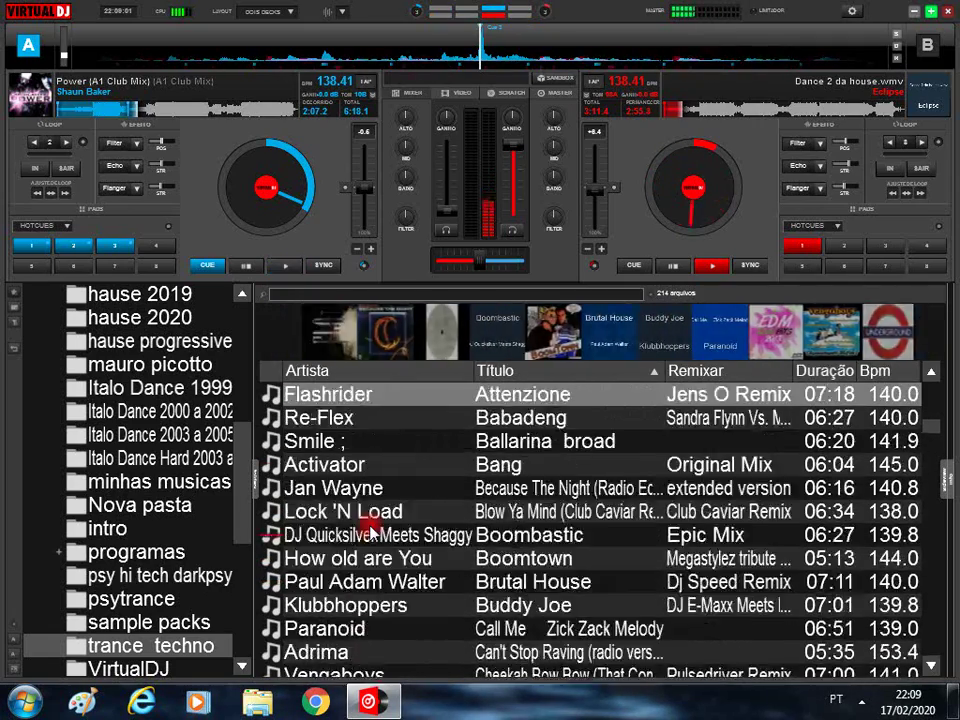
key("Up")
key("Up")
key("Up")
key("Up")
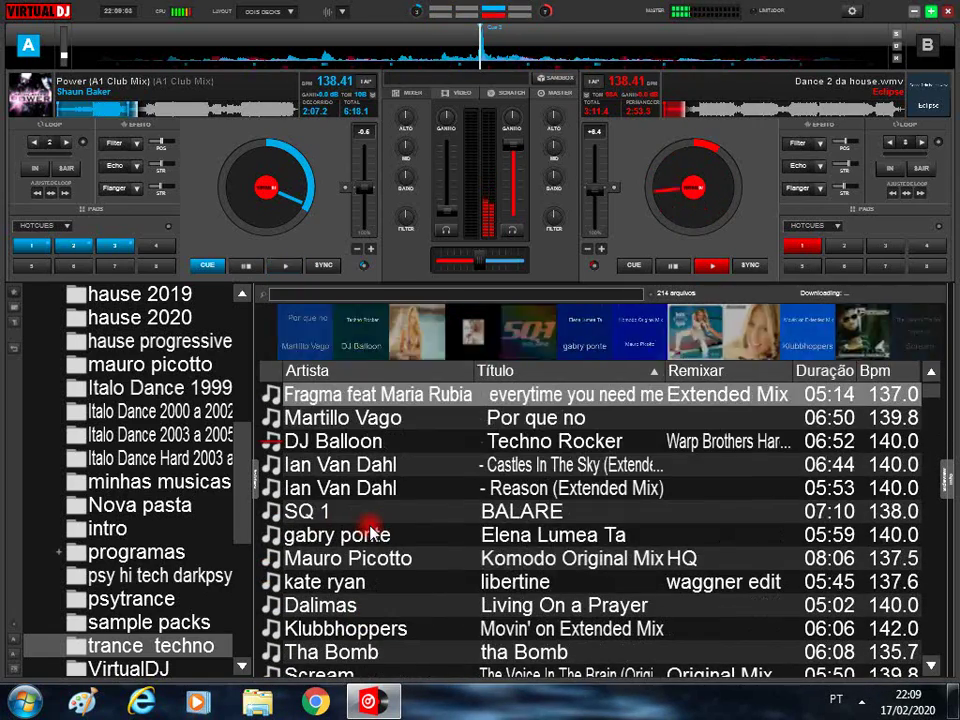
key("Down")
key("Down")
key("Down")
key("Down")
key("Up")
key("Up")
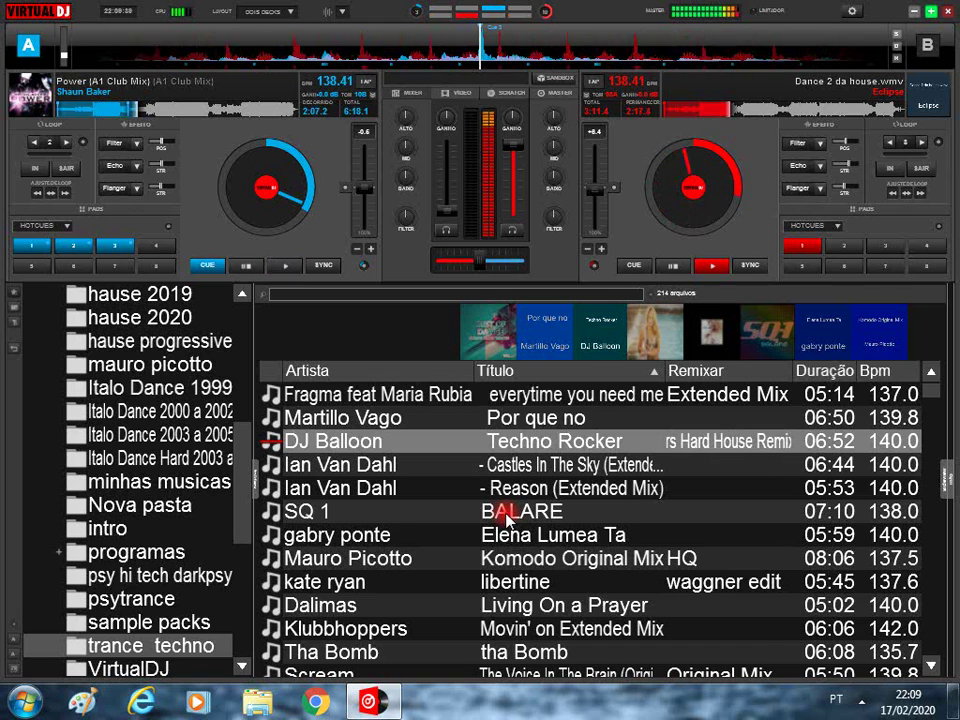
Reset deck A's pitch so Power plays at 139.14 BPM, and load Techno Rocker onto deck B
key("f")
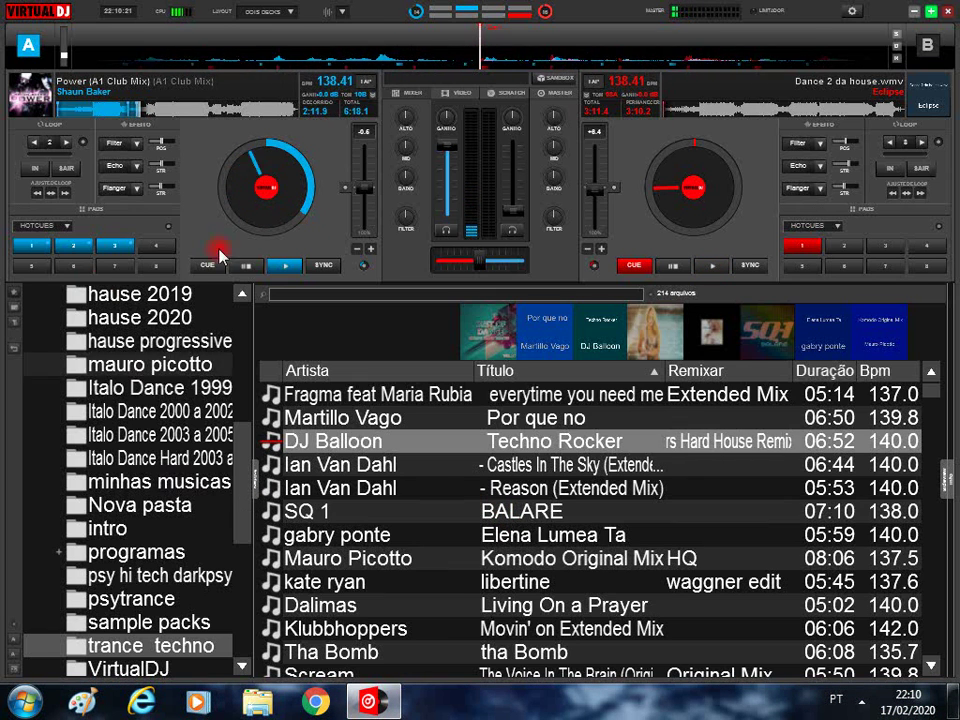
left_click_drag(348, 196, 339, 202)
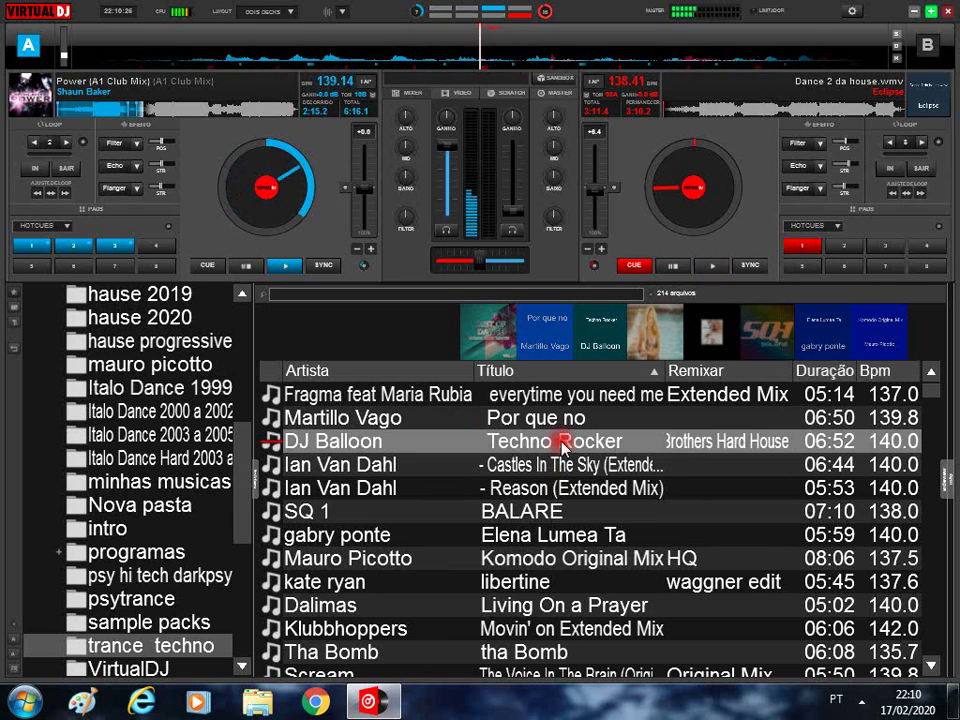
left_click_drag(563, 440, 700, 170)
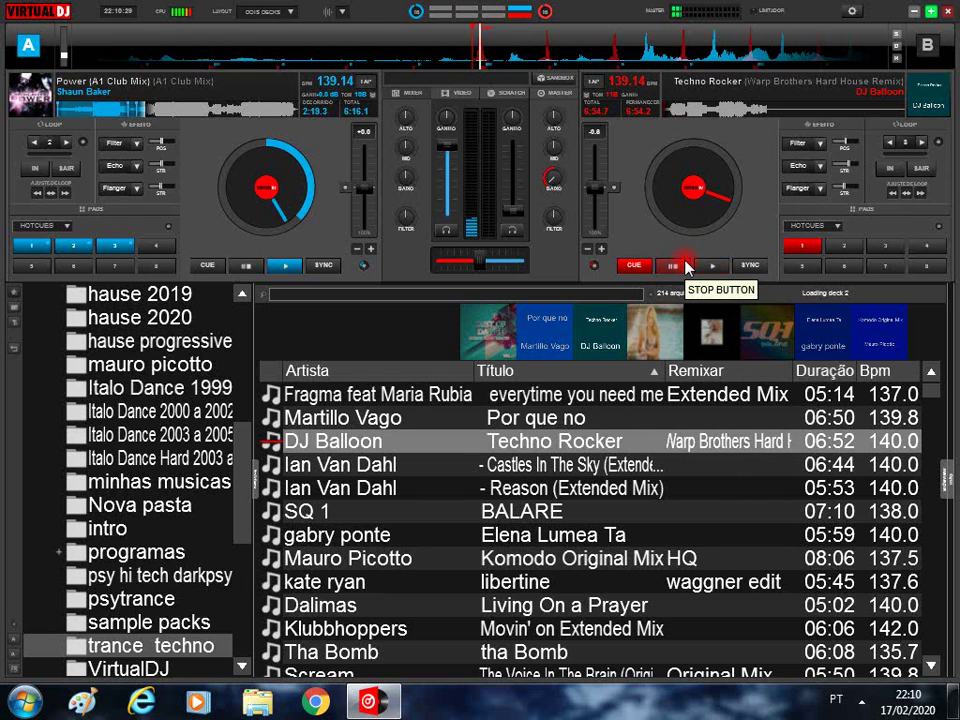
Browse further down the trance techno list for a track to mix in and select Ballarina broad by Smile
key("Down")
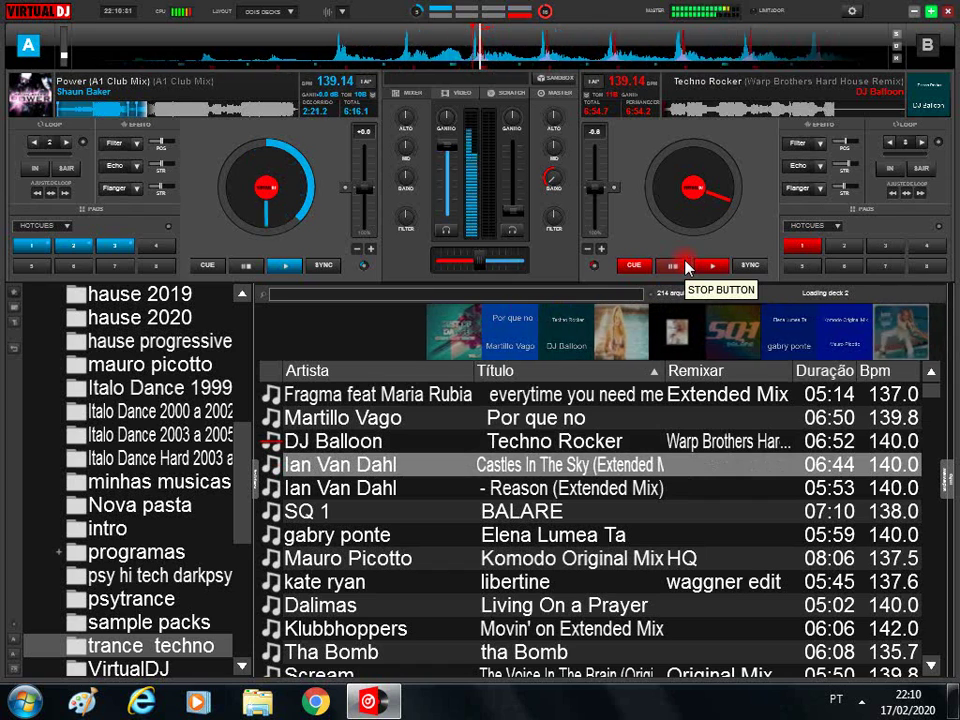
key("Down")
key("Down")
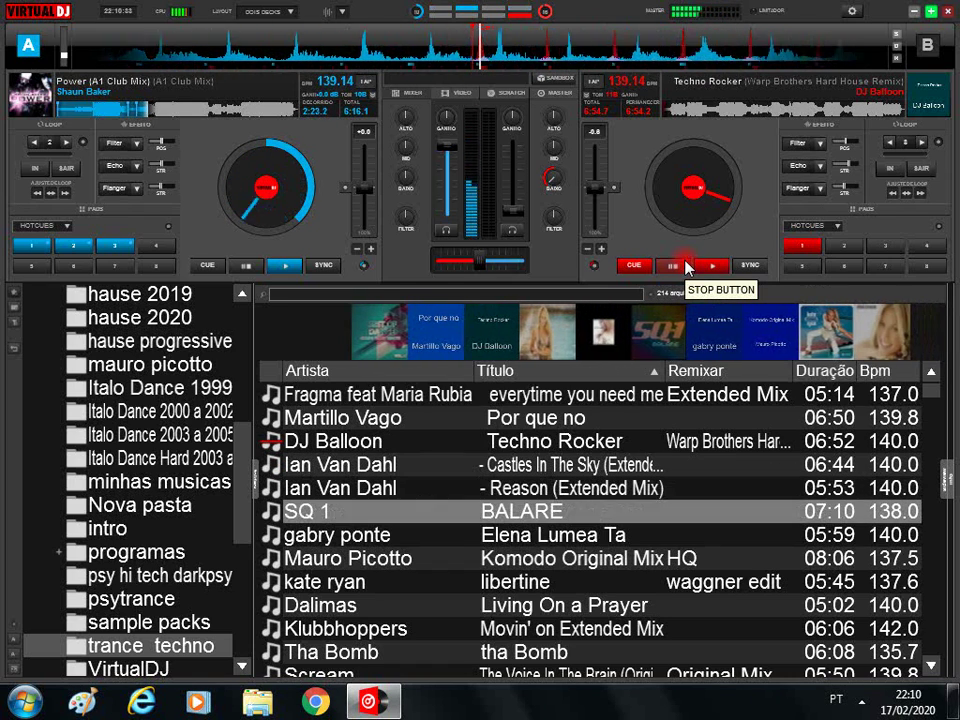
key("Down")
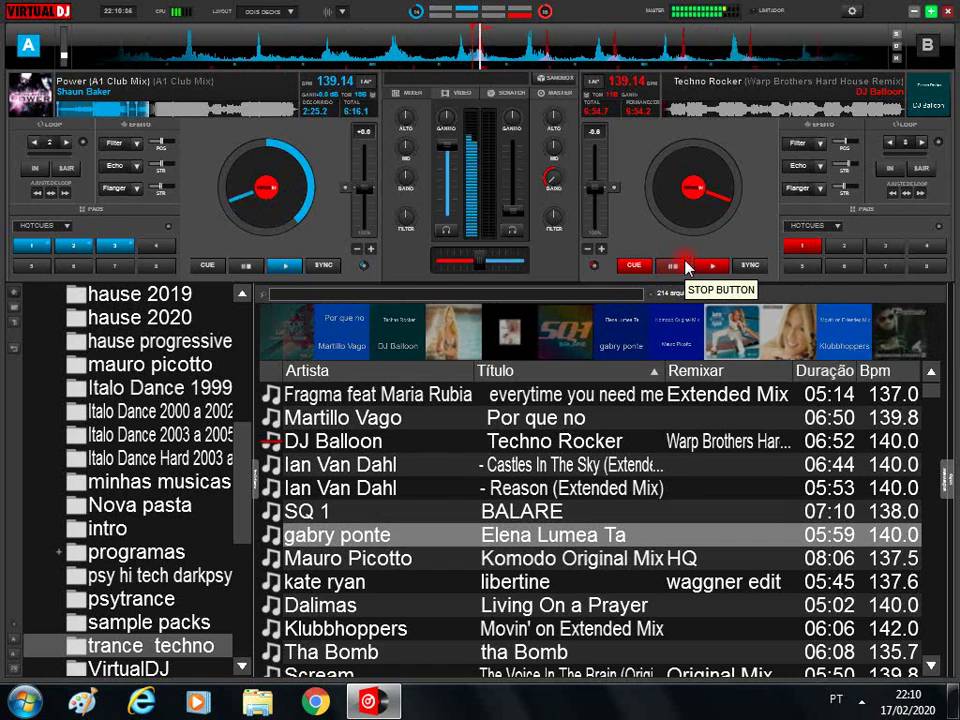
key("Down")
key("Down")
key("Down")
key("Down")
key("Down")
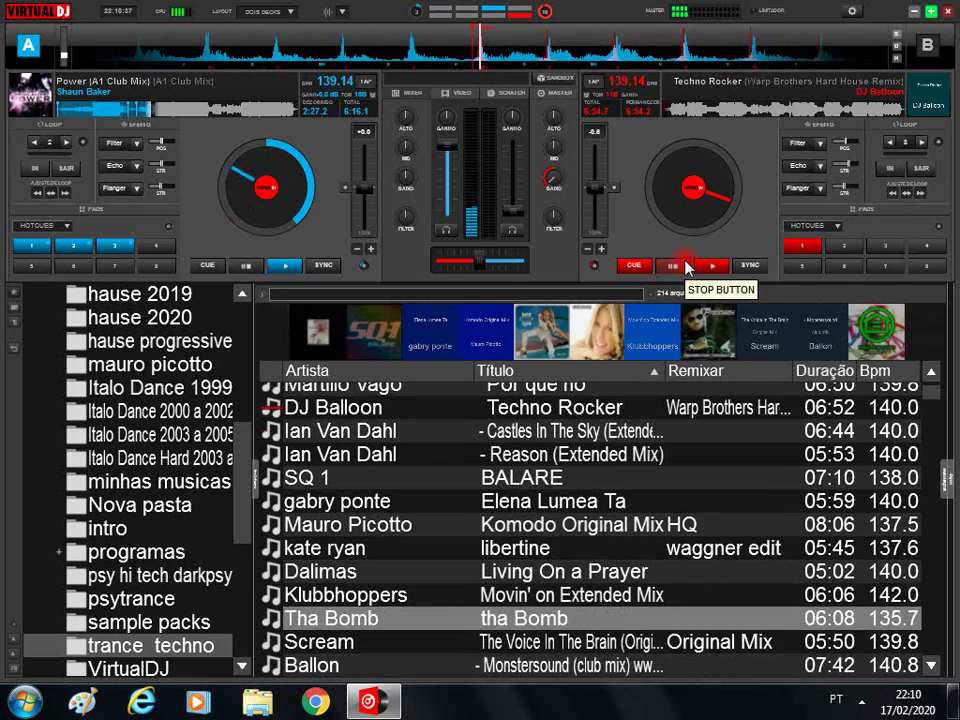
key("Up")
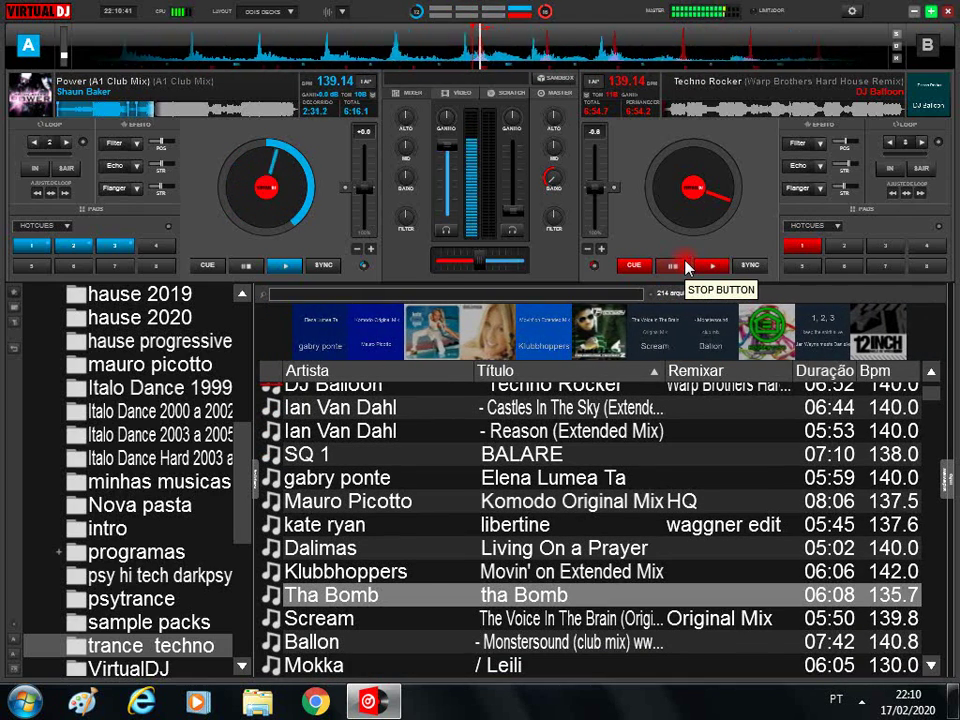
key("Down")
key("Down")
key("Down")
key("Down")
key("Down")
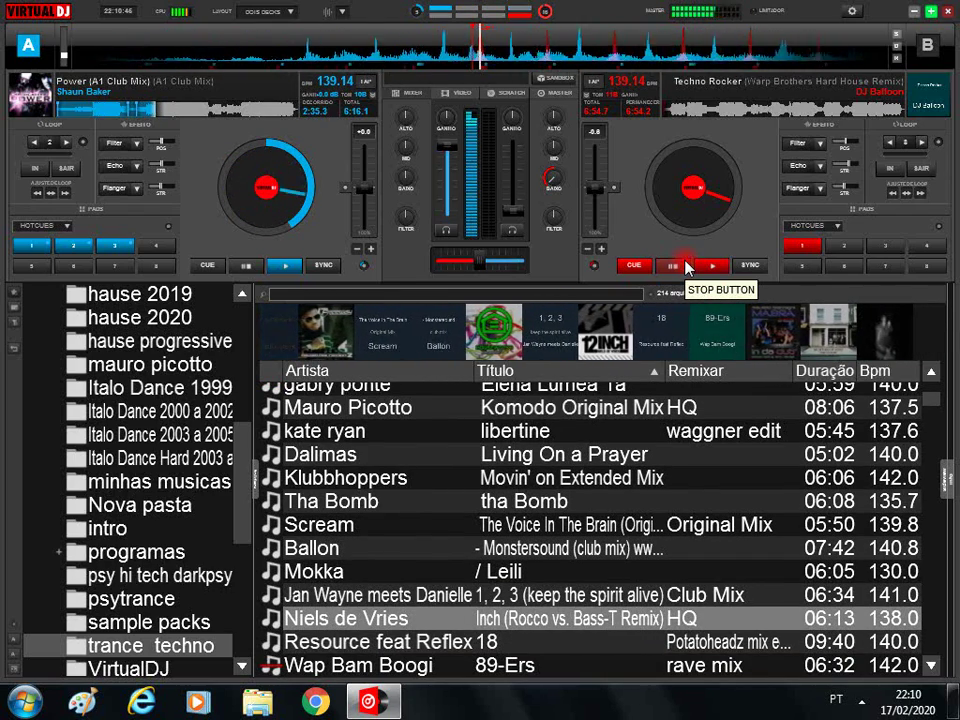
key("Down")
key("Down")
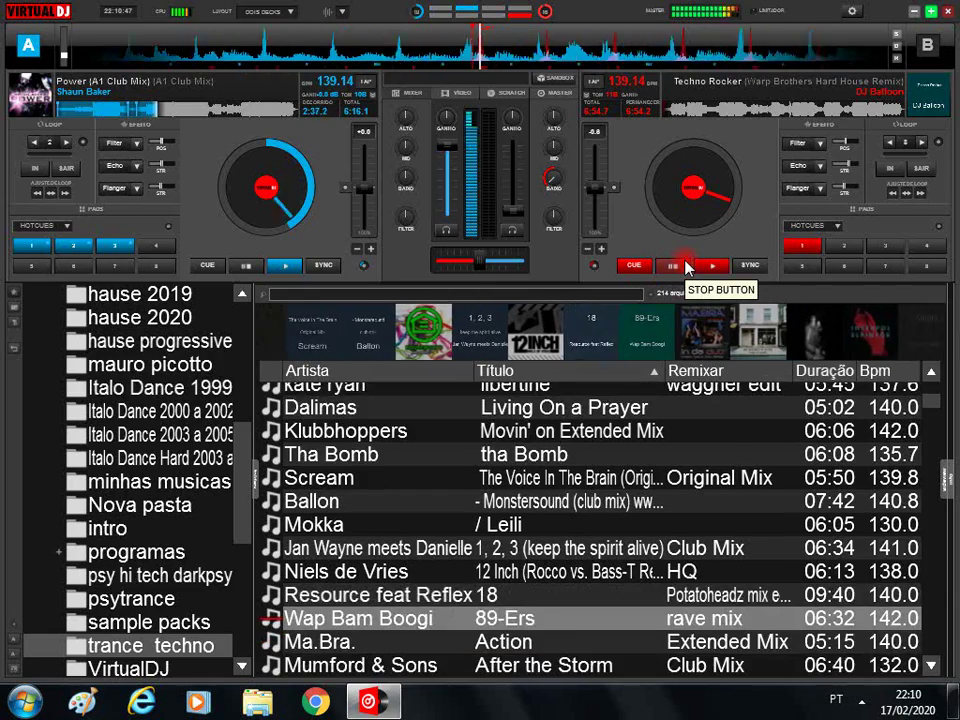
key("Down")
key("Down")
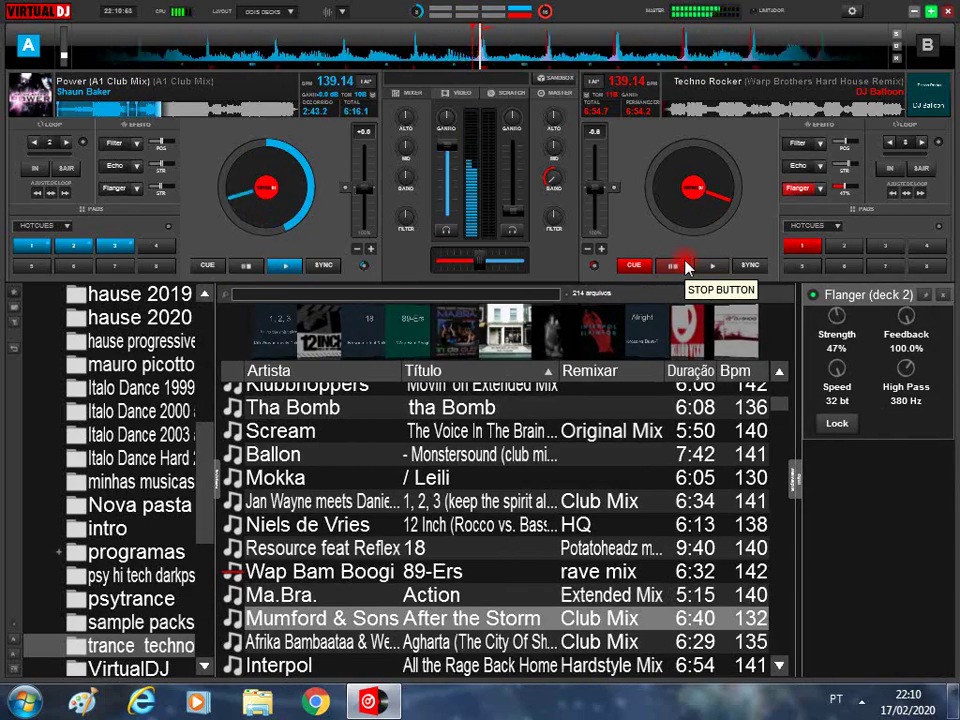
key("Down")
key("Down")
key("Down")
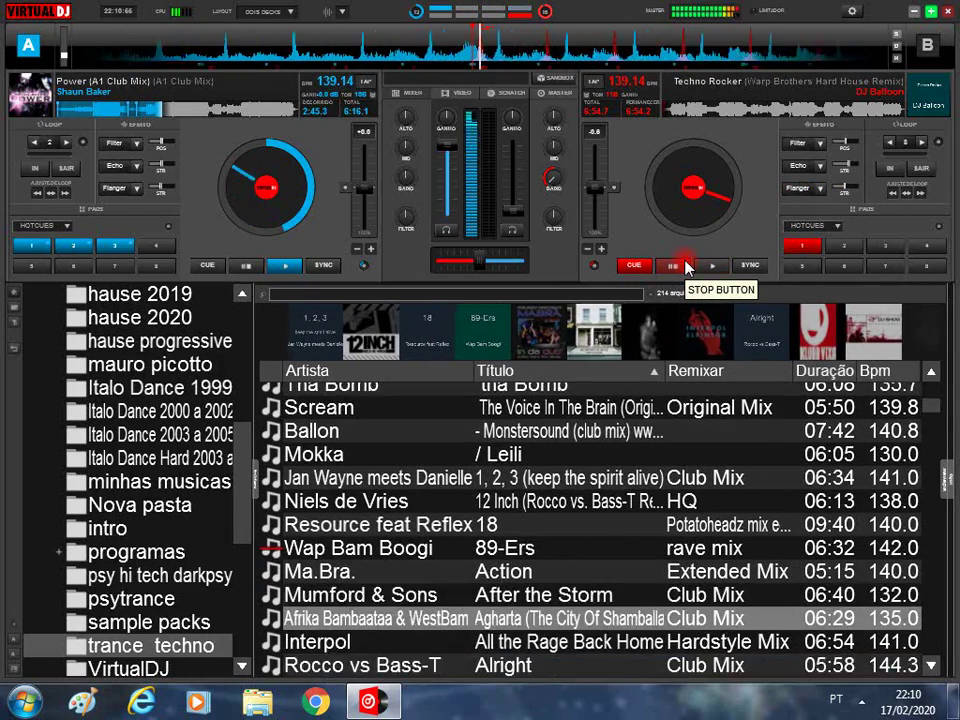
key("Down")
key("Down")
key("Down")
key("Down")
key("Down")
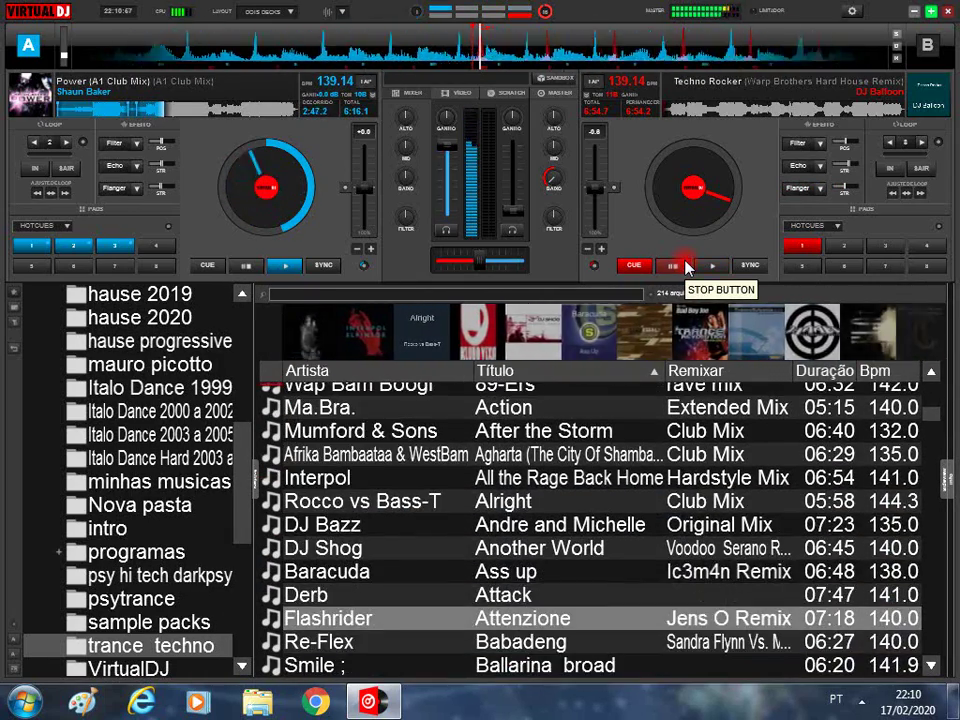
key("Down")
key("Down")
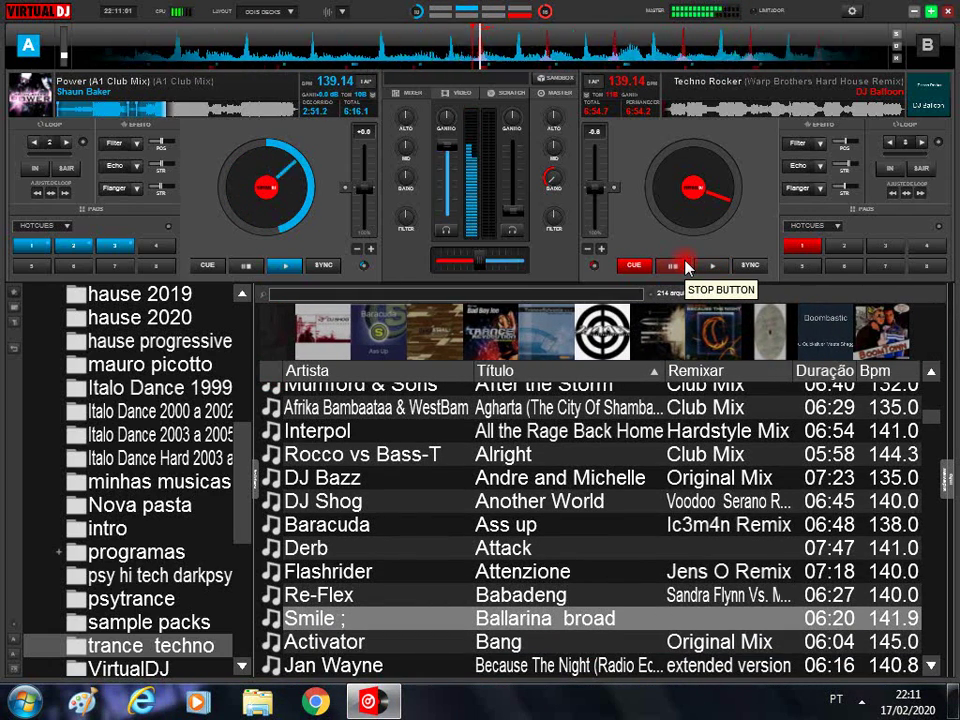
key("Down")
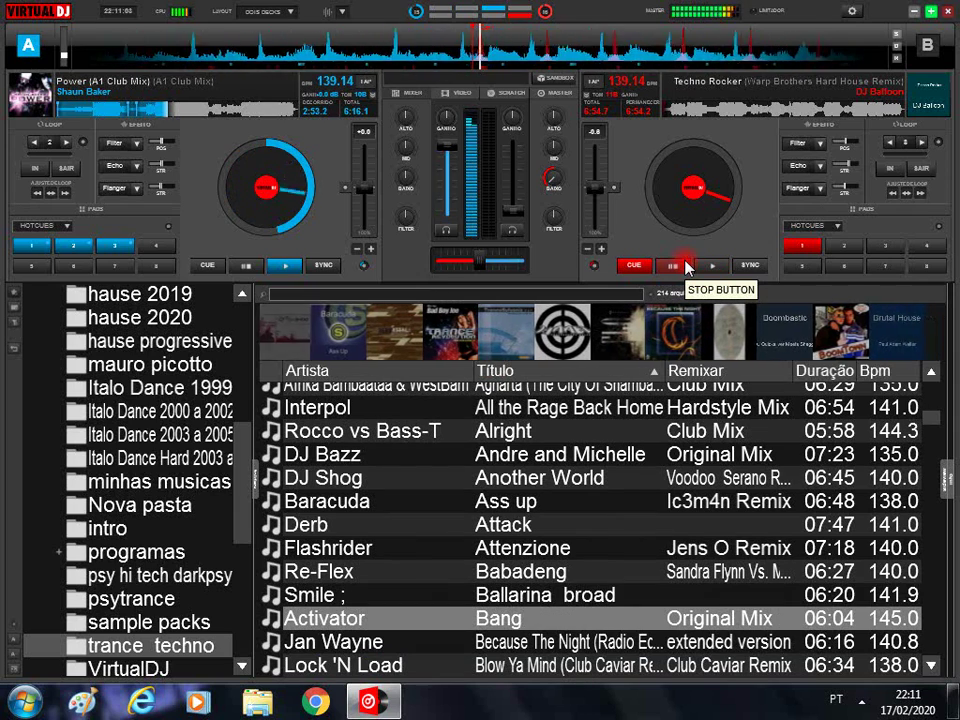
key("Up")
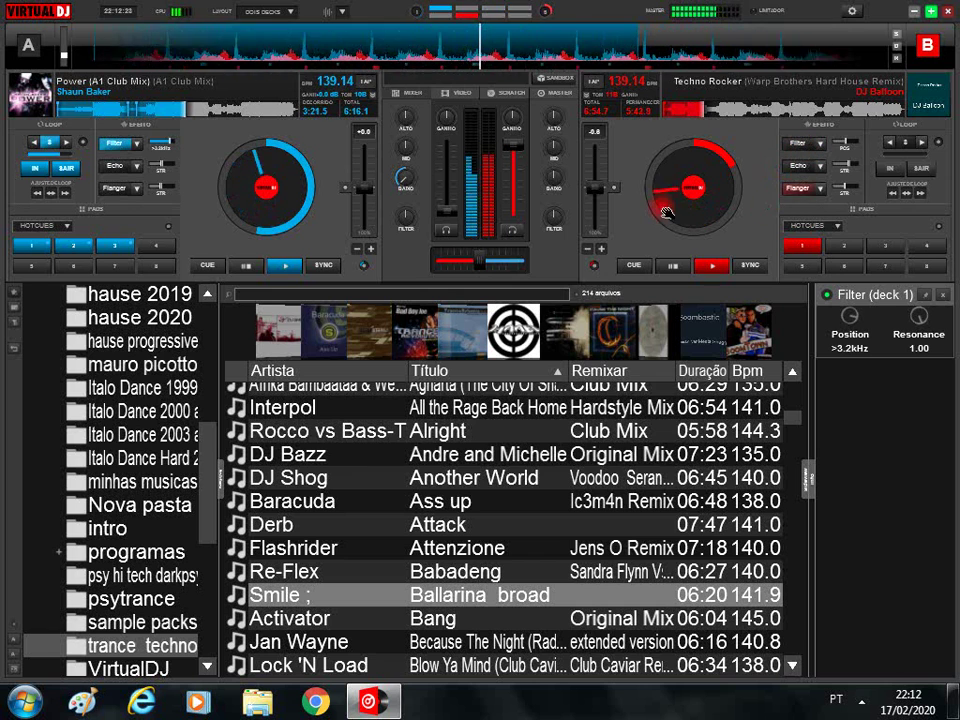
Reset deck B's pitch so Techno Rocker plays at 139.99 BPM, and load Ballarina broad onto deck A
left_click(615, 192)
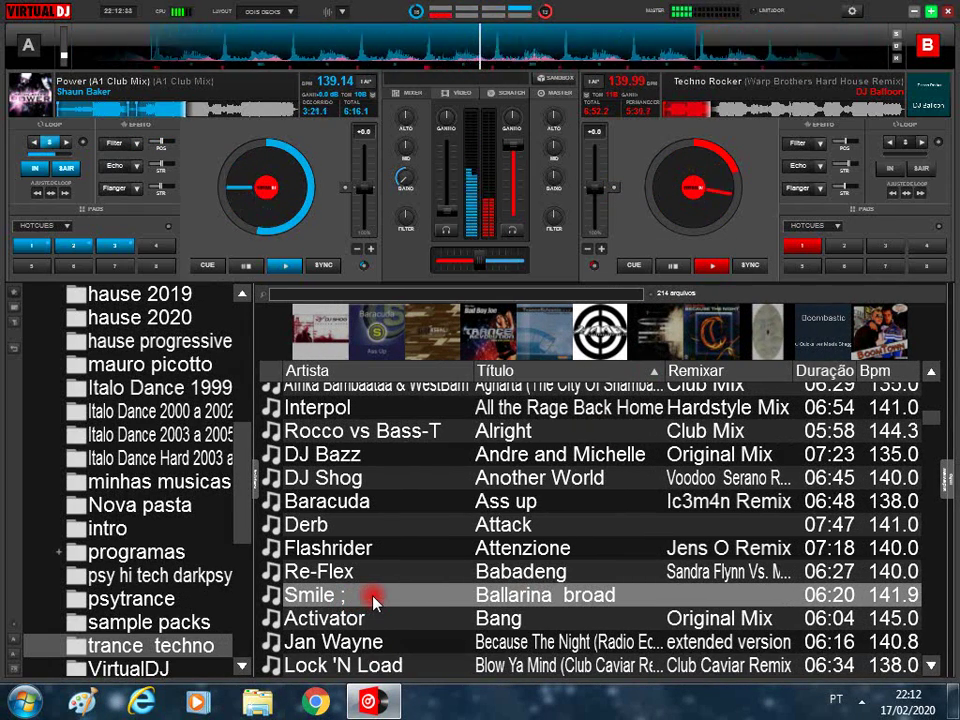
left_click_drag(373, 600, 258, 220)
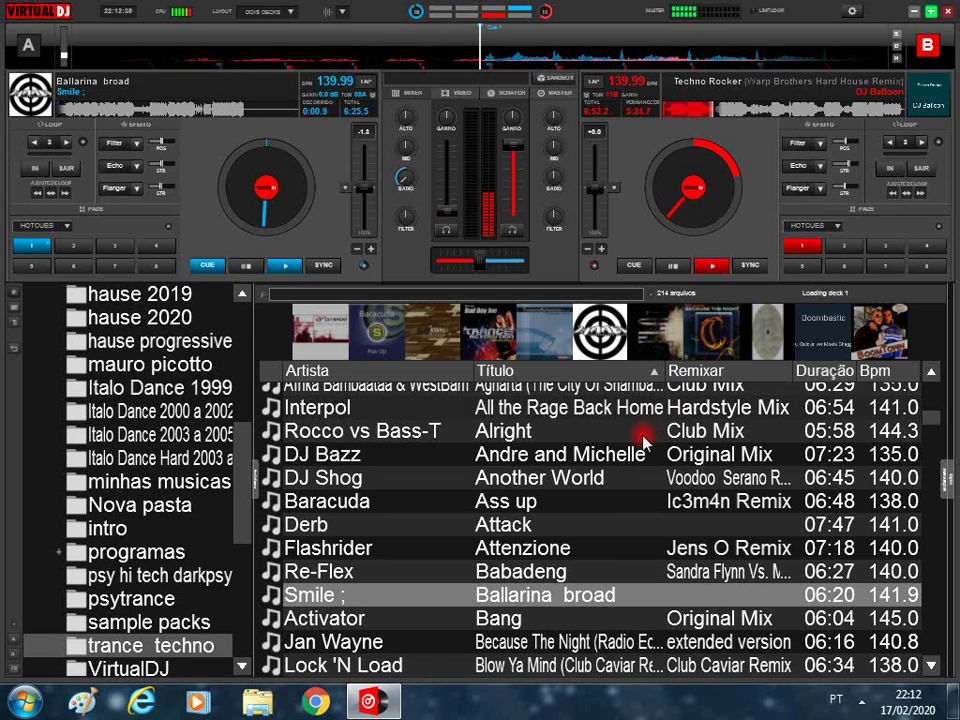
Find Boombastic (Epic Mix) by DJ Quicksilver Meets Shaggy in the list and load it onto deck A
scroll(572, 574, "down", 4)
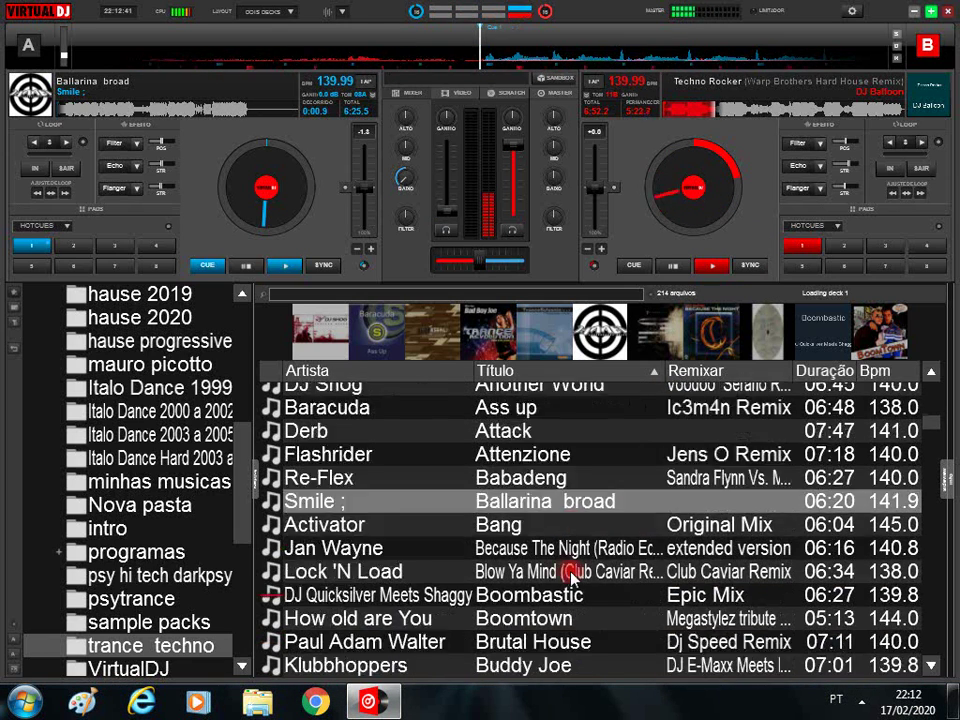
scroll(572, 574, "down", 2)
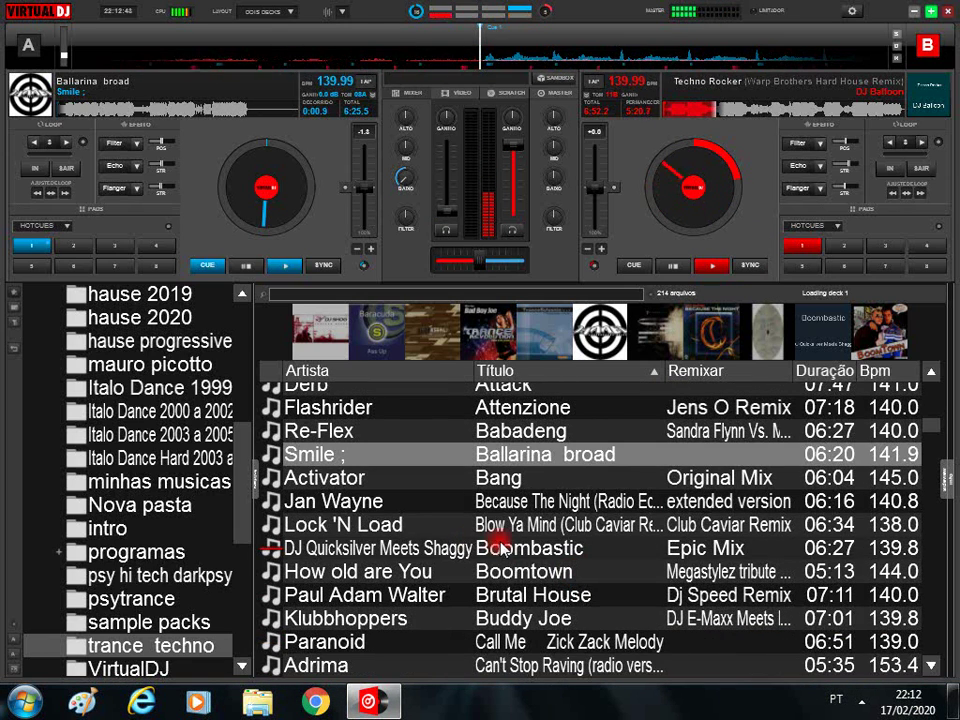
left_click(530, 548)
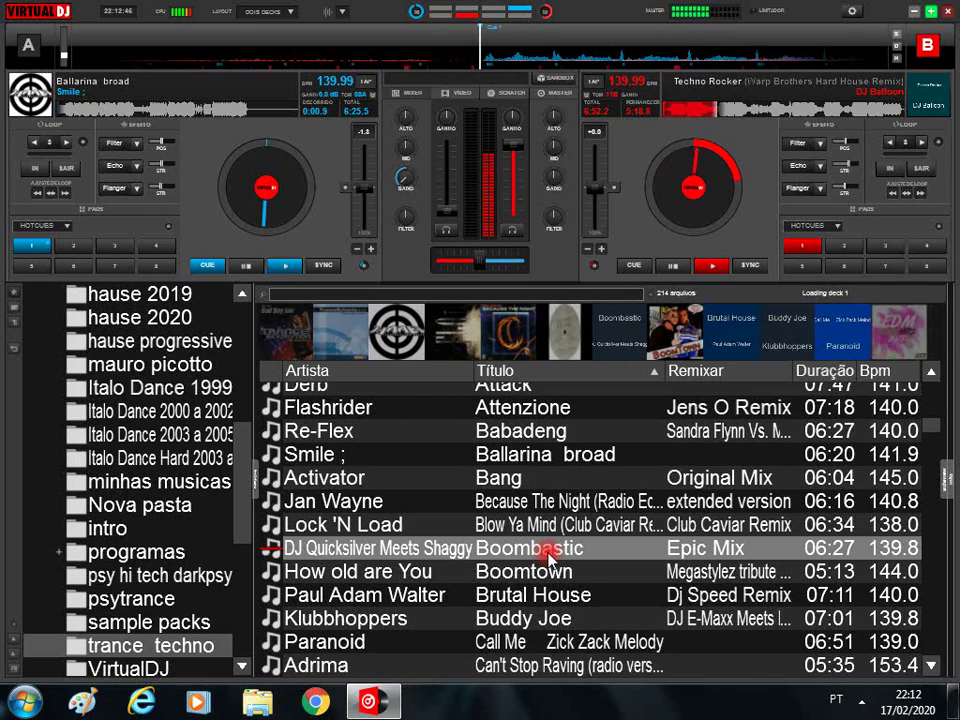
key("f")
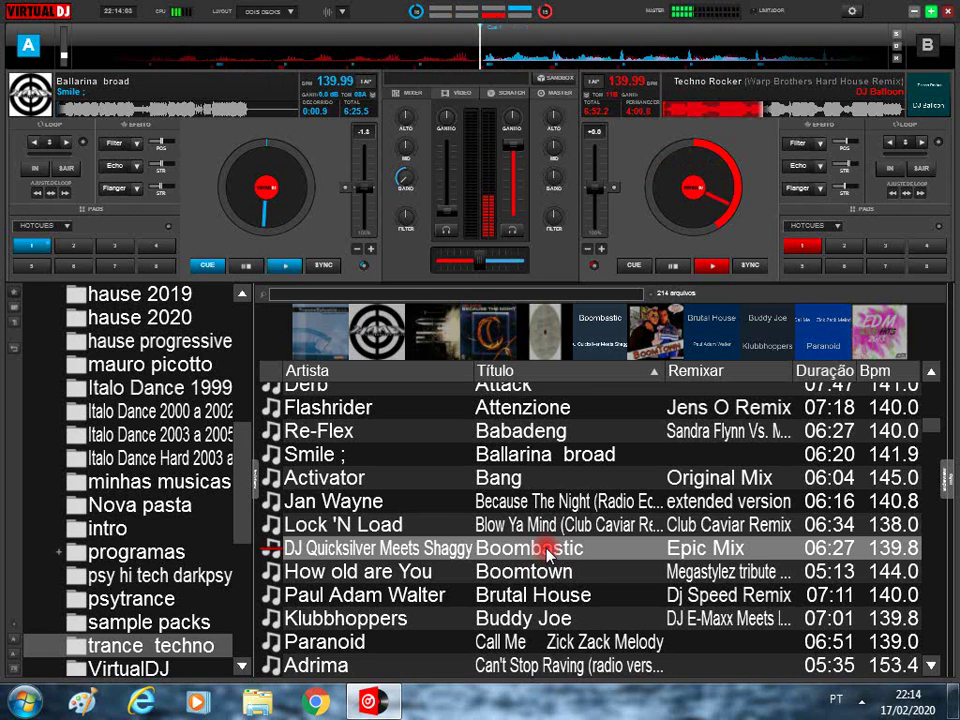
double_click(546, 549)
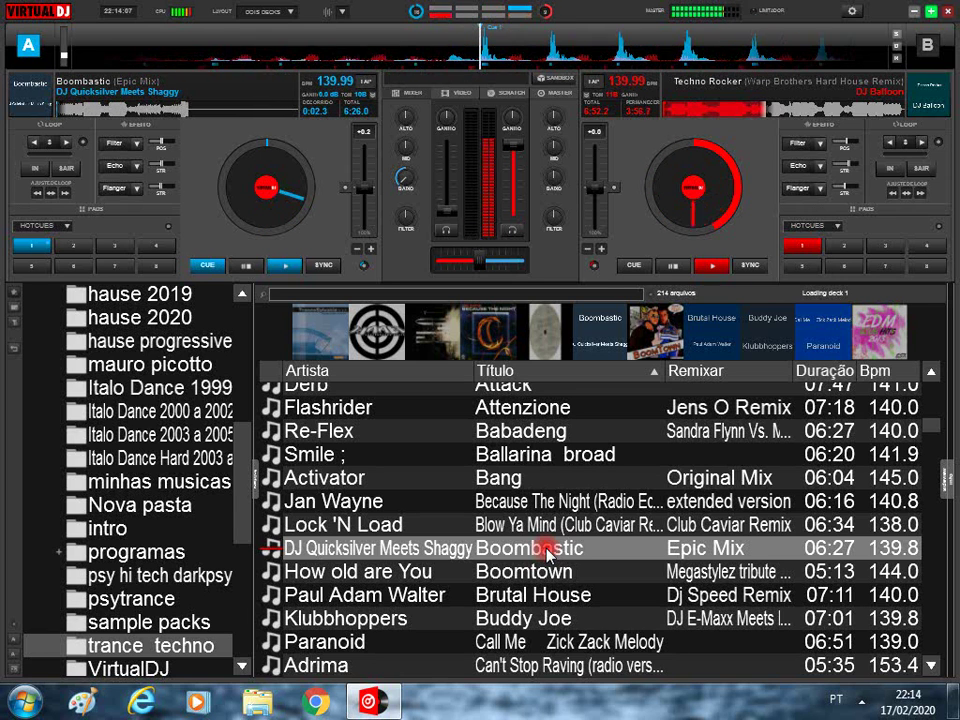
Browse the tracks following Boombastic for the next one to mix and select dj quicksilver hey djs
key("Down")
key("Down")
key("Down")
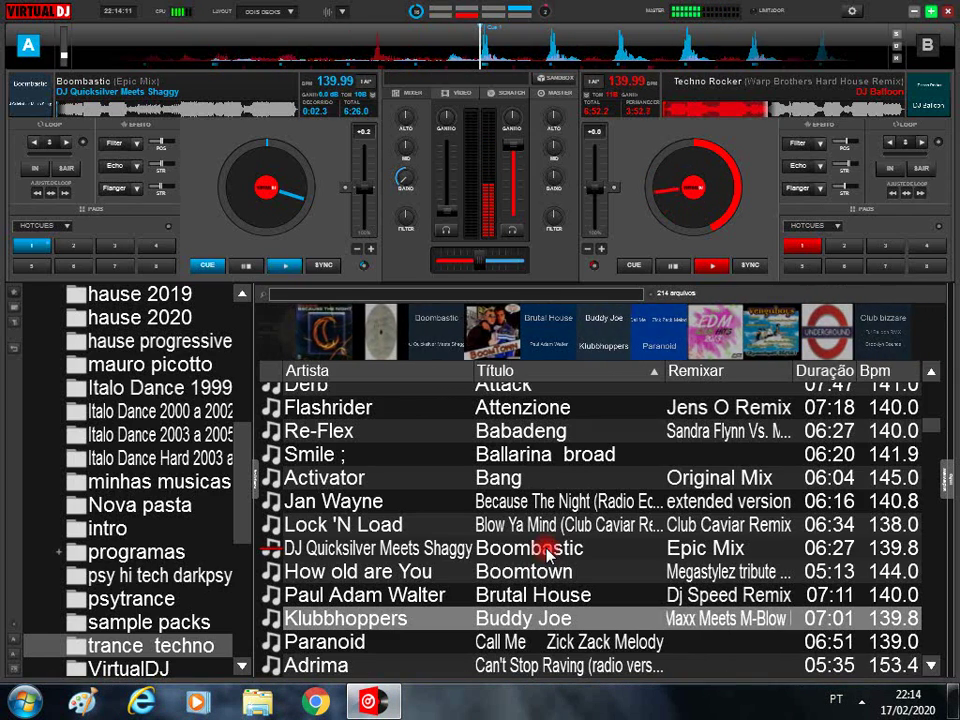
key("Down")
key("Down")
key("Down")
key("Up")
key("Up")
key("Up")
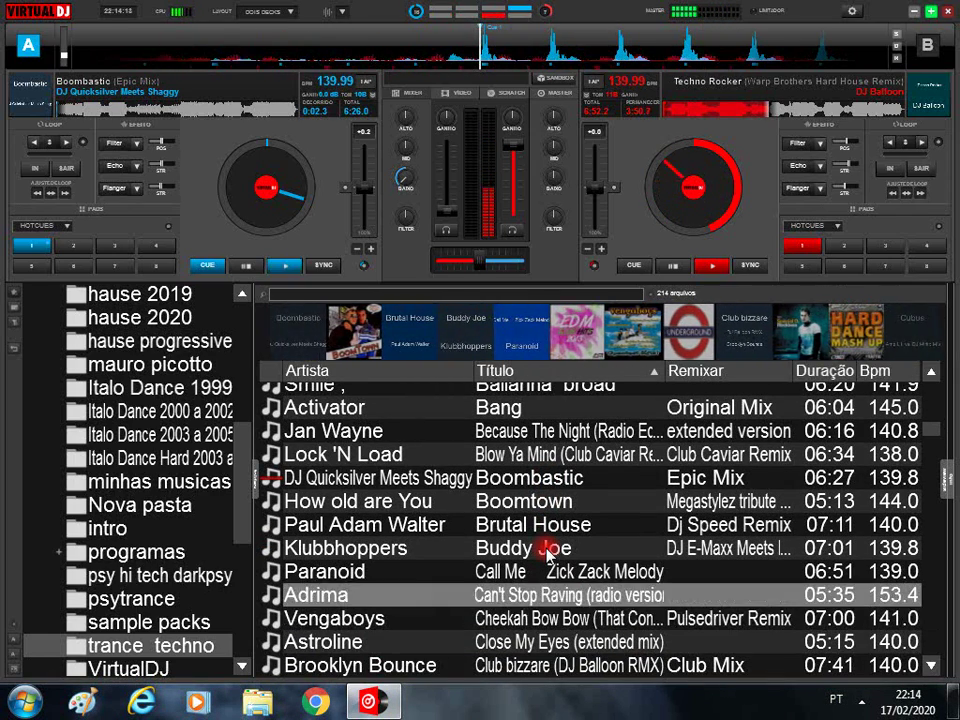
key("Down")
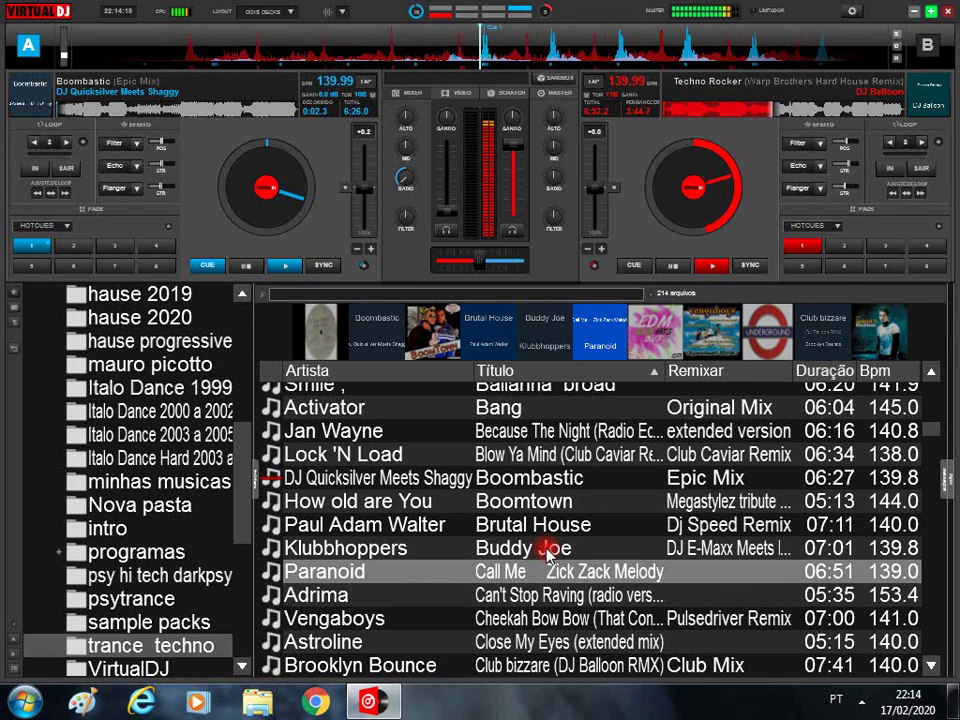
key("Down")
key("Down")
key("Down")
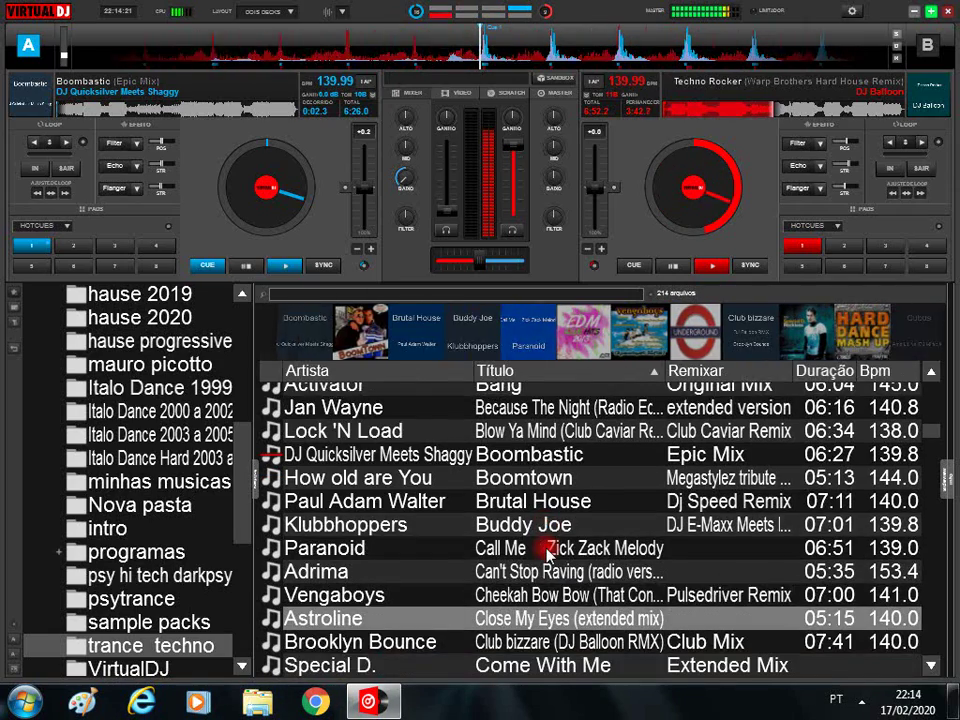
key("Down")
key("Down")
key("Down")
key("Down")
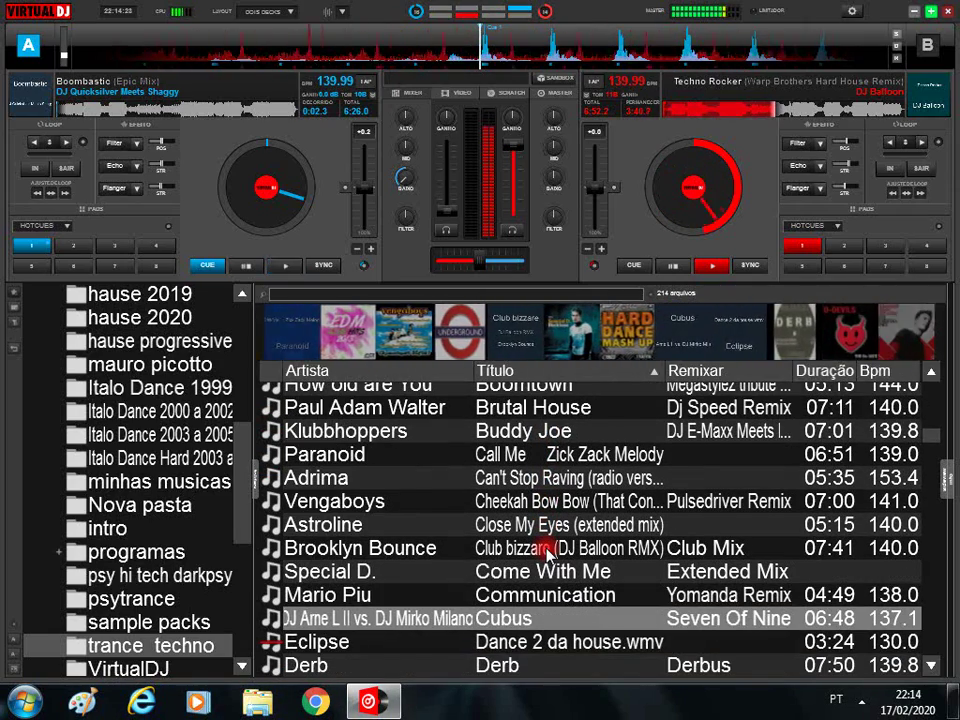
key("Down")
key("Down")
key("Down")
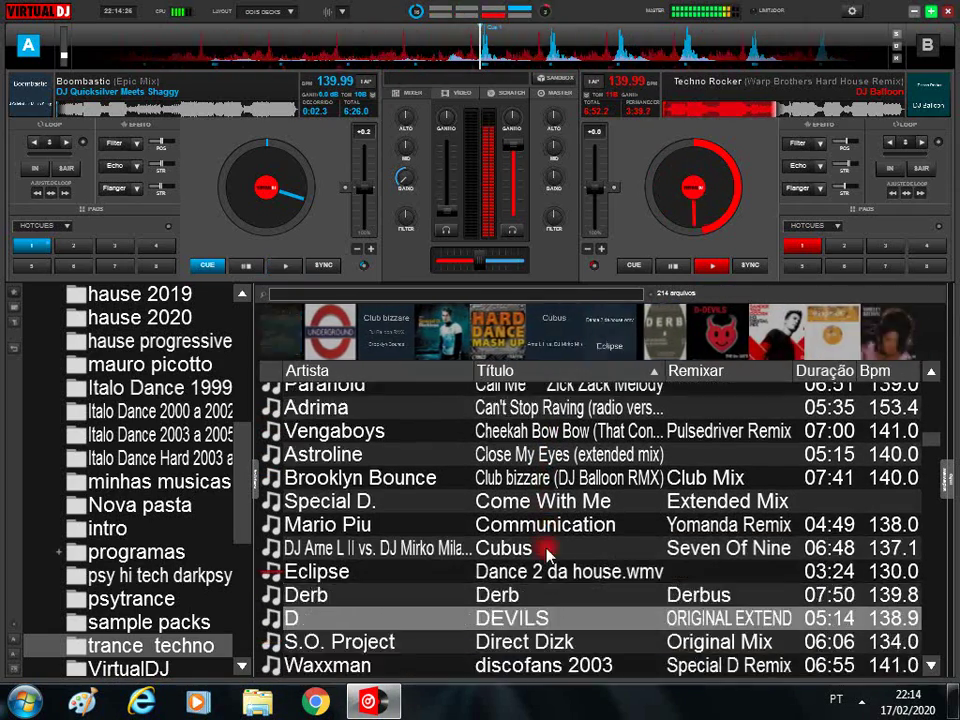
key("Down")
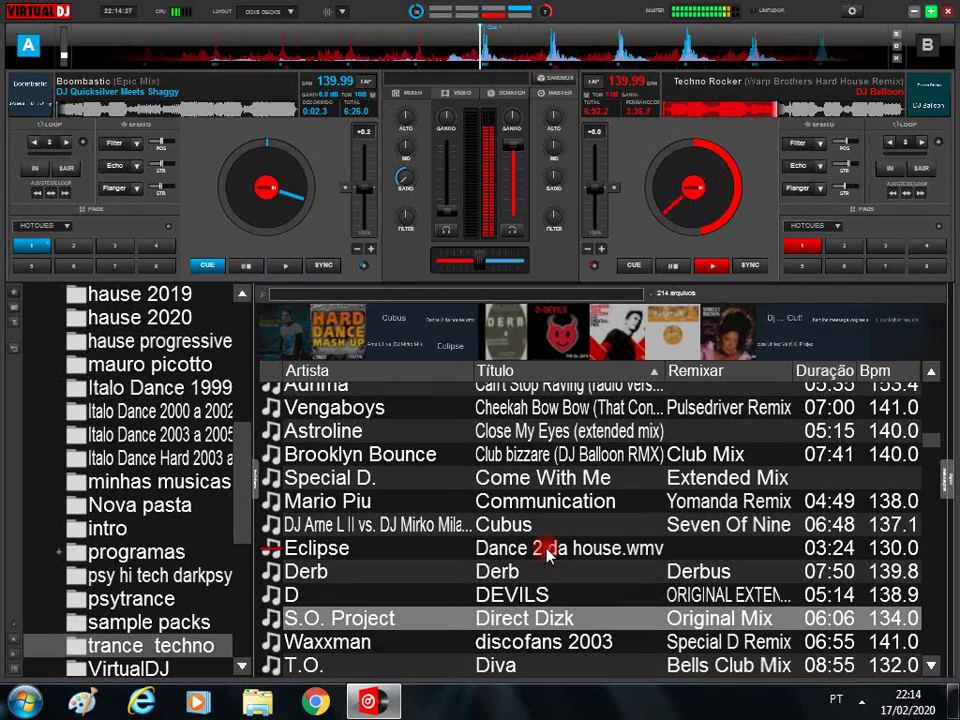
key("Down")
key("Down")
key("Down")
key("Down")
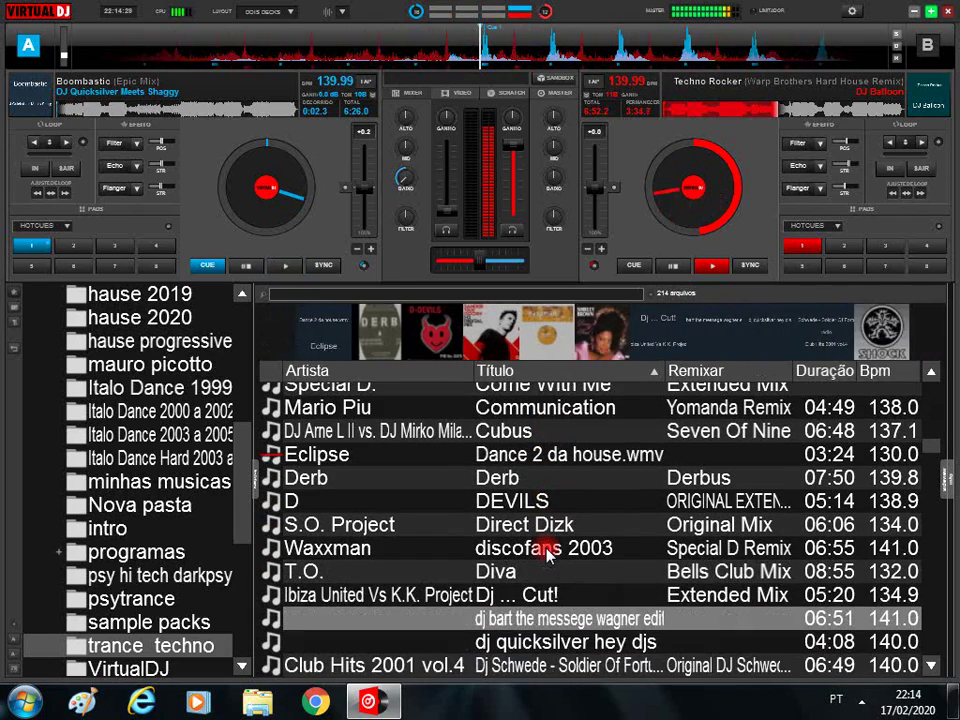
key("Down")
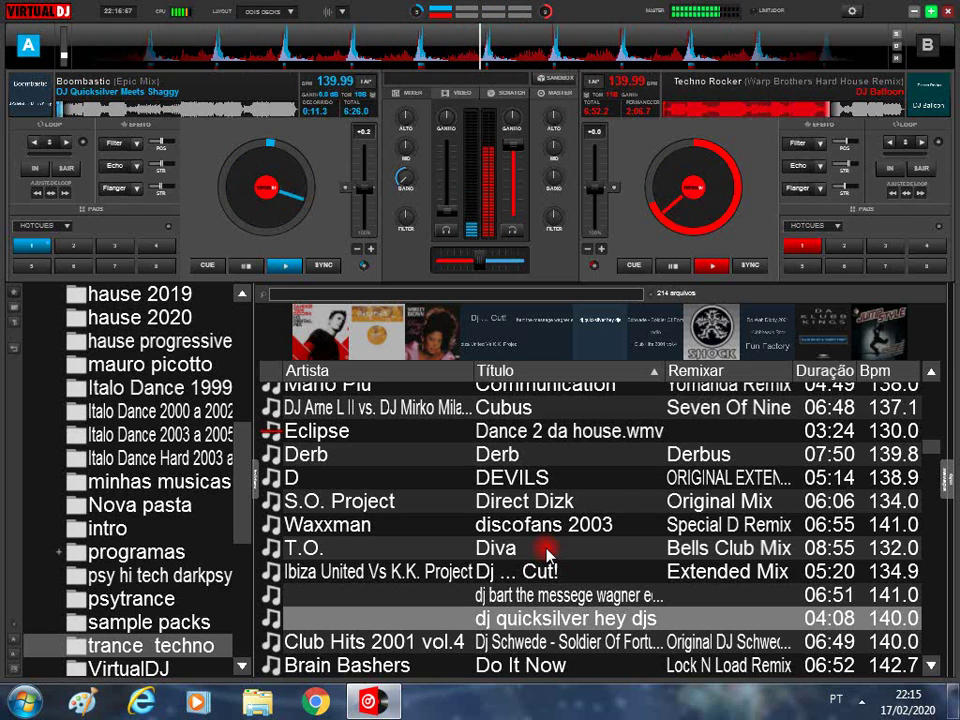
Fade from Techno Rocker on deck B into Boombastic on deck A, and load dj quicksilver hey djs onto deck B
key("l")
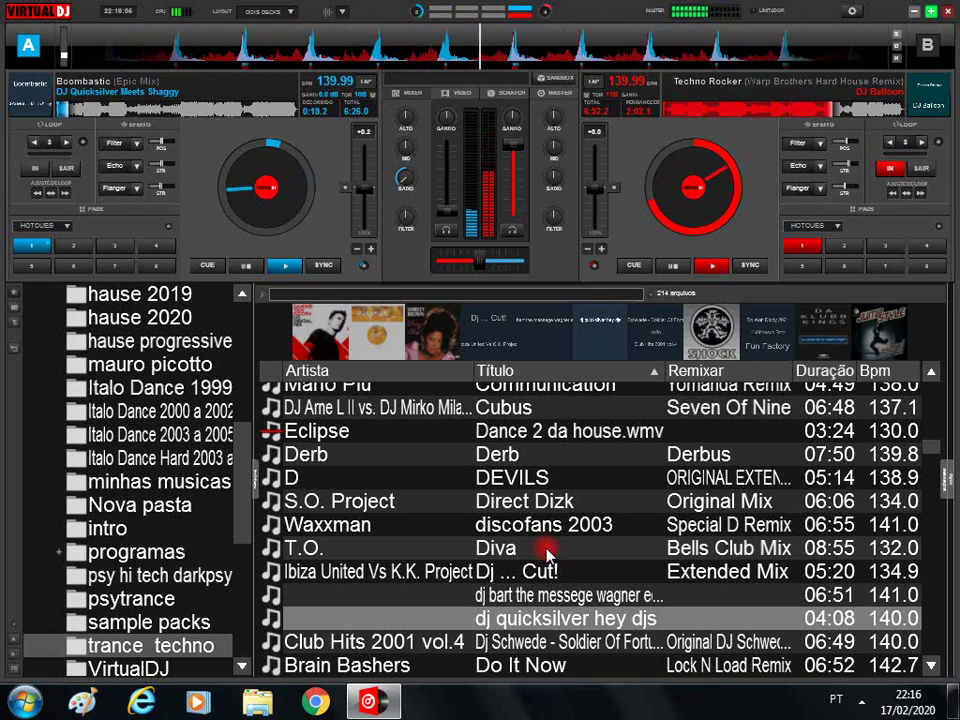
key("1")
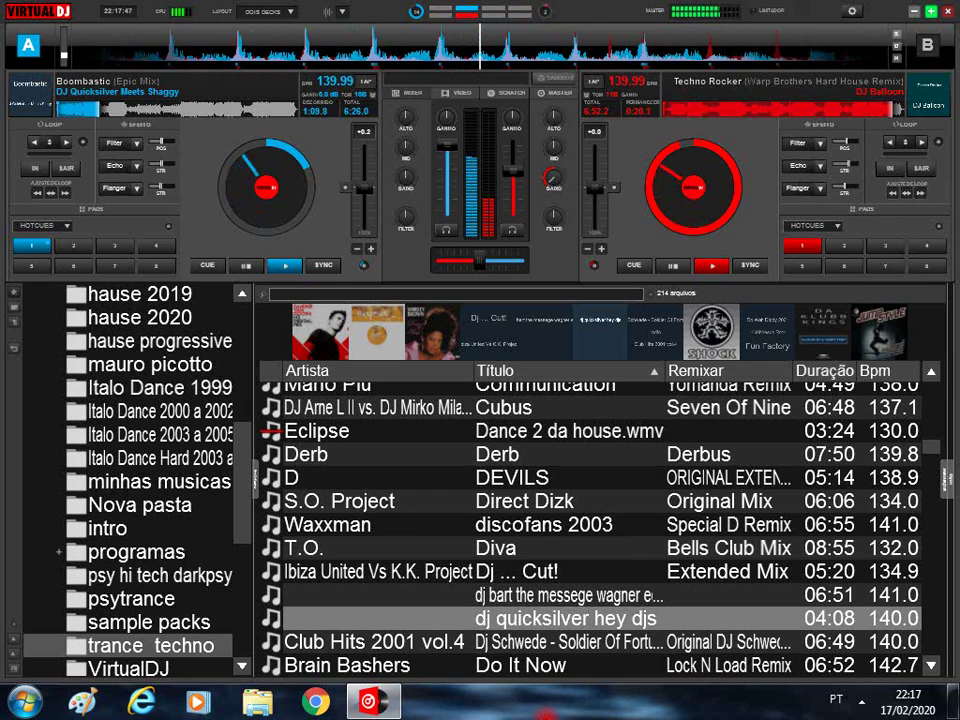
key("w")
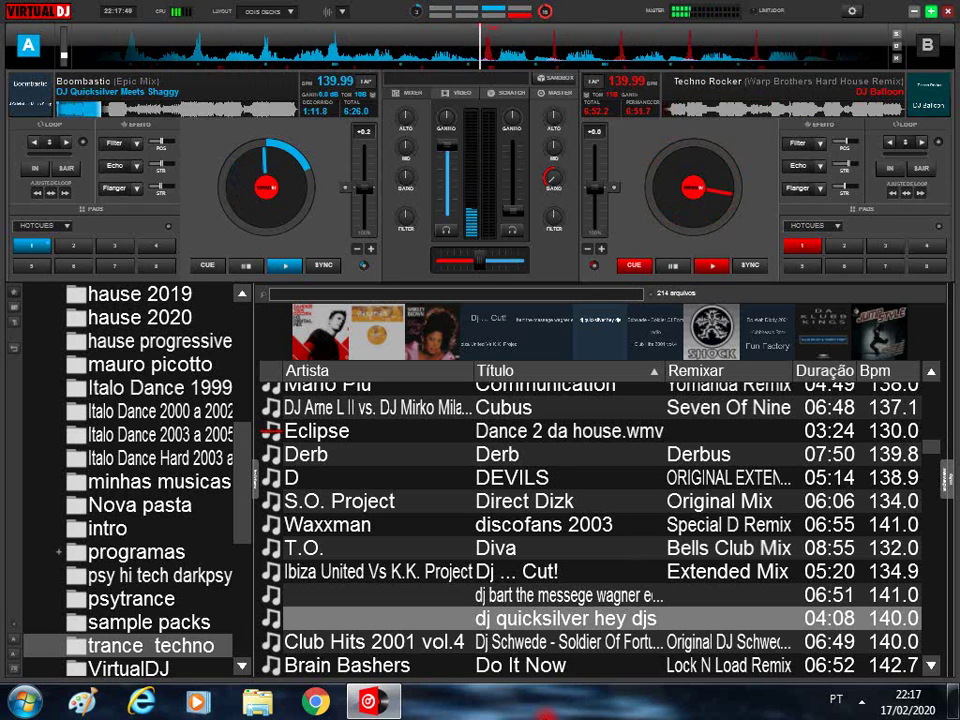
key("ctrl+Right")
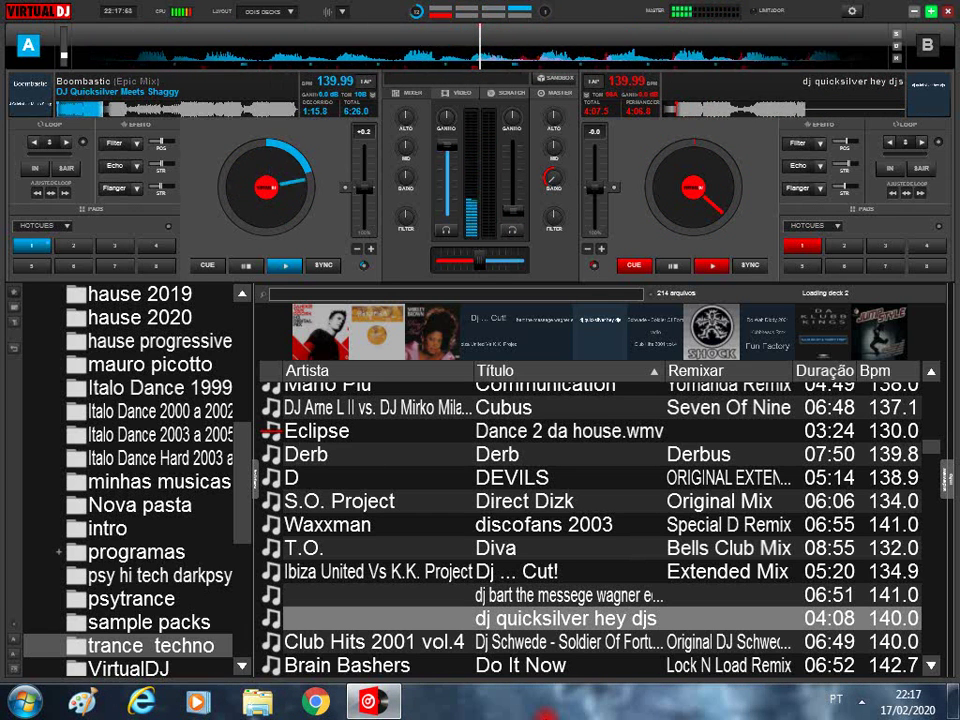
Find Don't Stop by Da Klubb Kings in the list and load it onto deck B
key("Down")
key("Down")
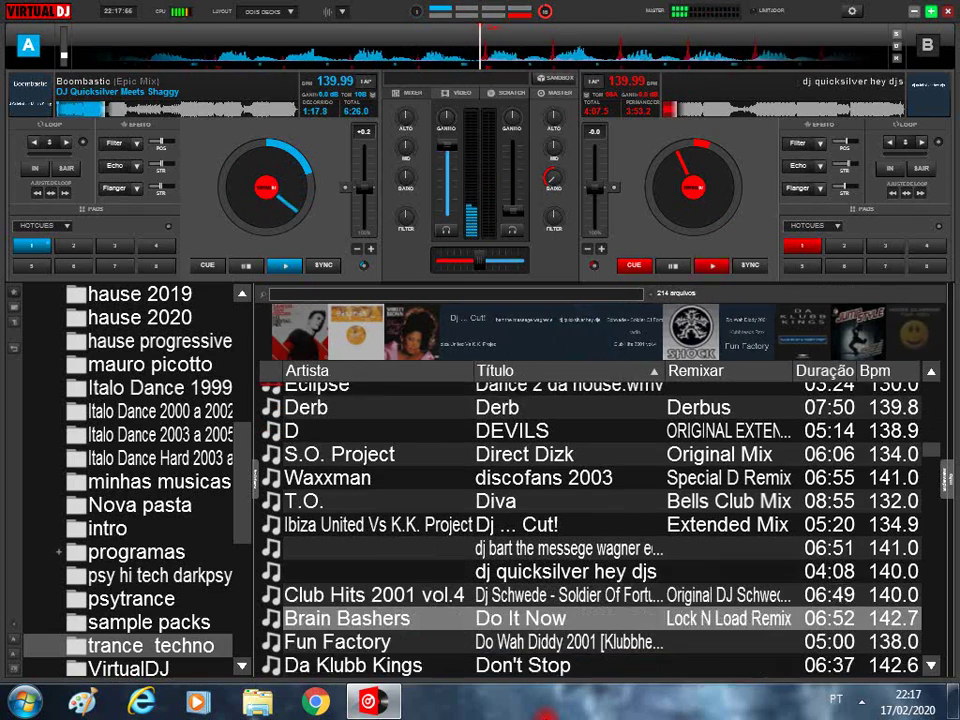
key("Down")
key("Down")
key("Down")
key("Up")
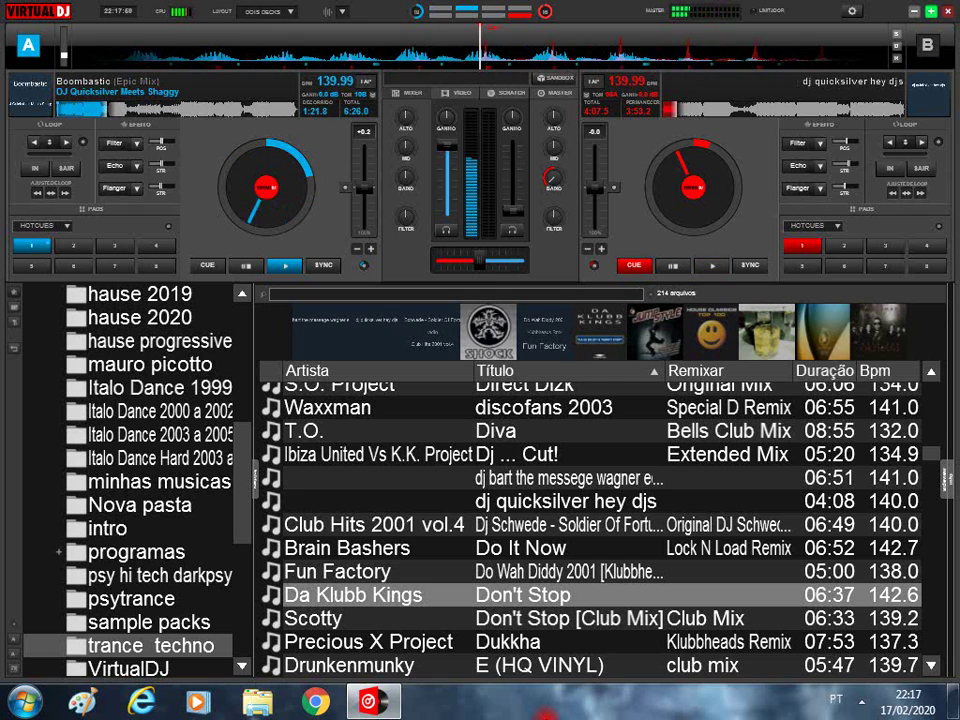
key("Right")
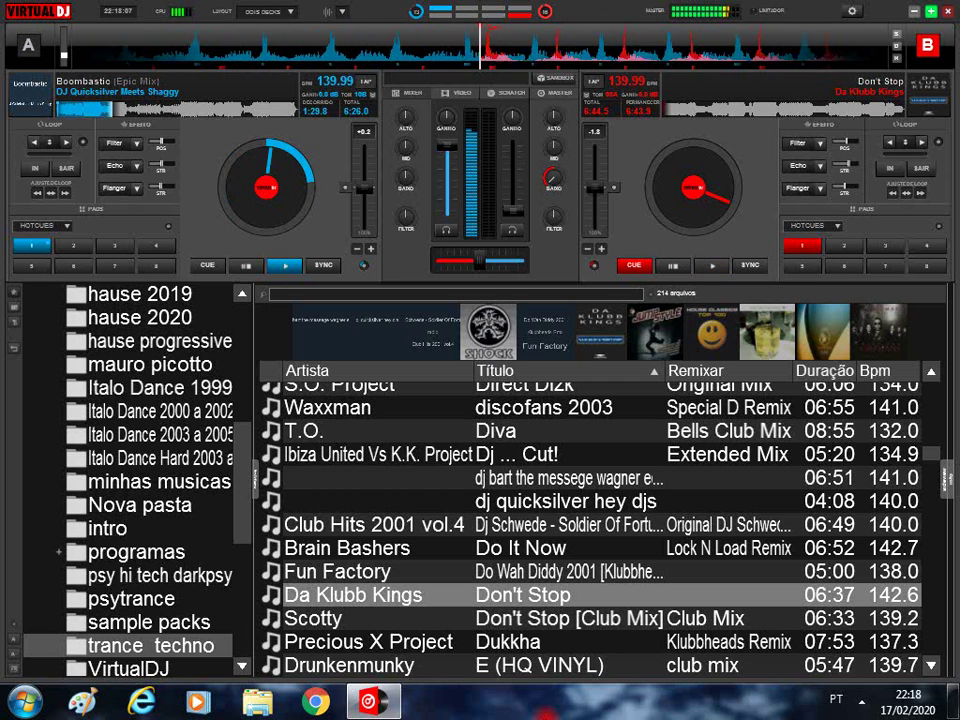
Browse further down the trance techno list and load Hands Up (DJ Jean Mix) by Trevor & Simon onto deck B
key("Down")
key("Down")
key("Down")
key("Down")
key("Down")
key("Down")
key("Down")
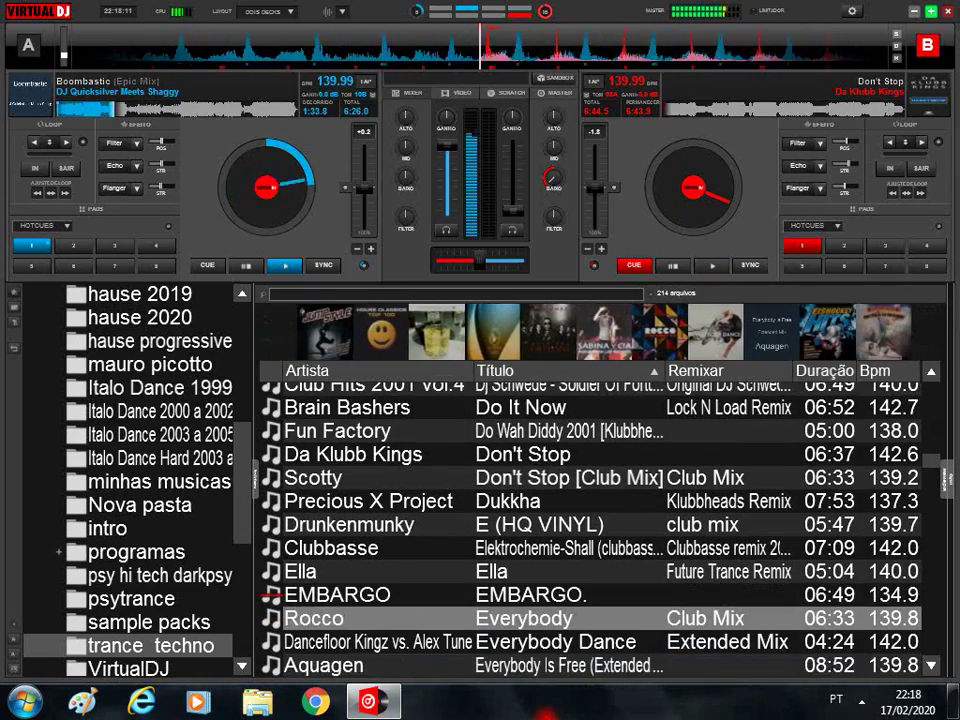
key("Down")
key("Down")
key("Down")
key("Down")
key("Down")
key("Down")
key("Down")
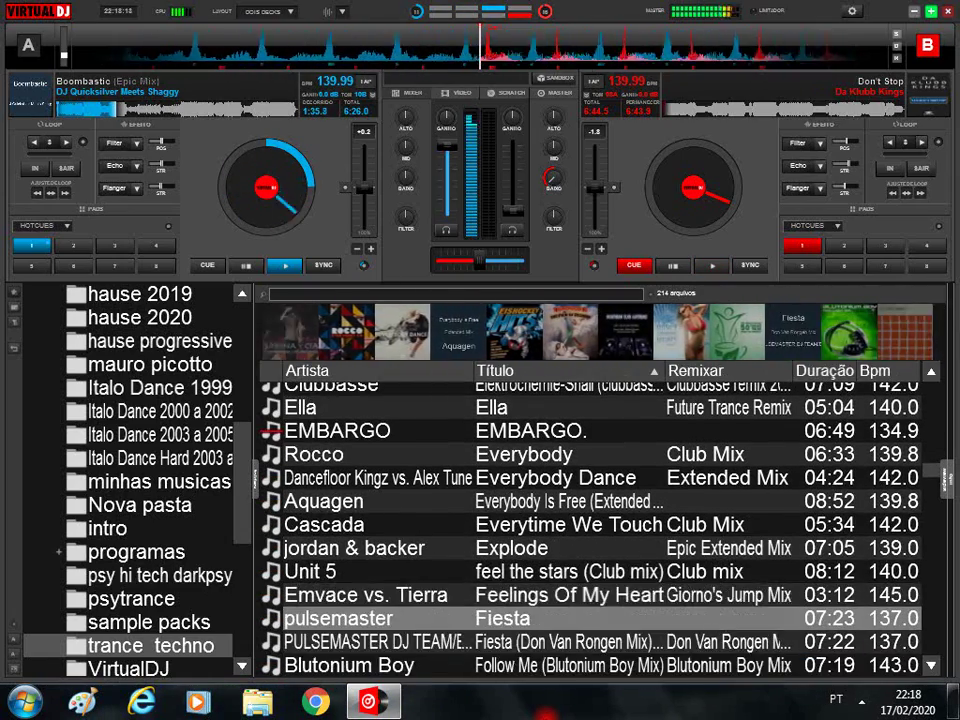
key("Down")
key("Down")
key("Down")
key("Down")
key("Down")
key("Down")
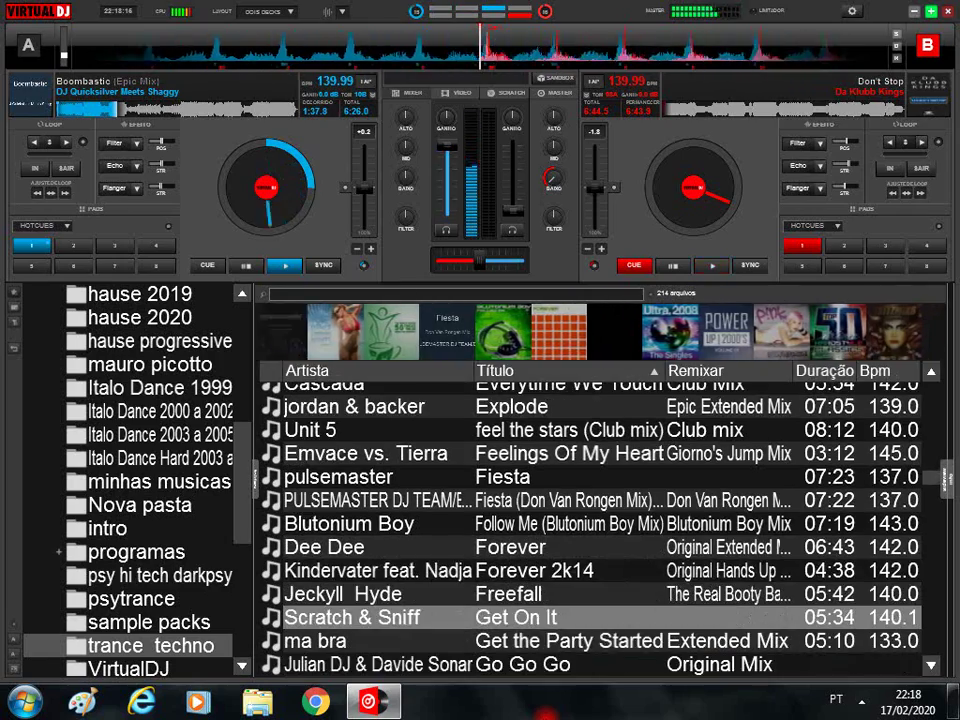
key("Down")
key("Down")
key("Down")
key("Down")
key("Down")
key("Down")
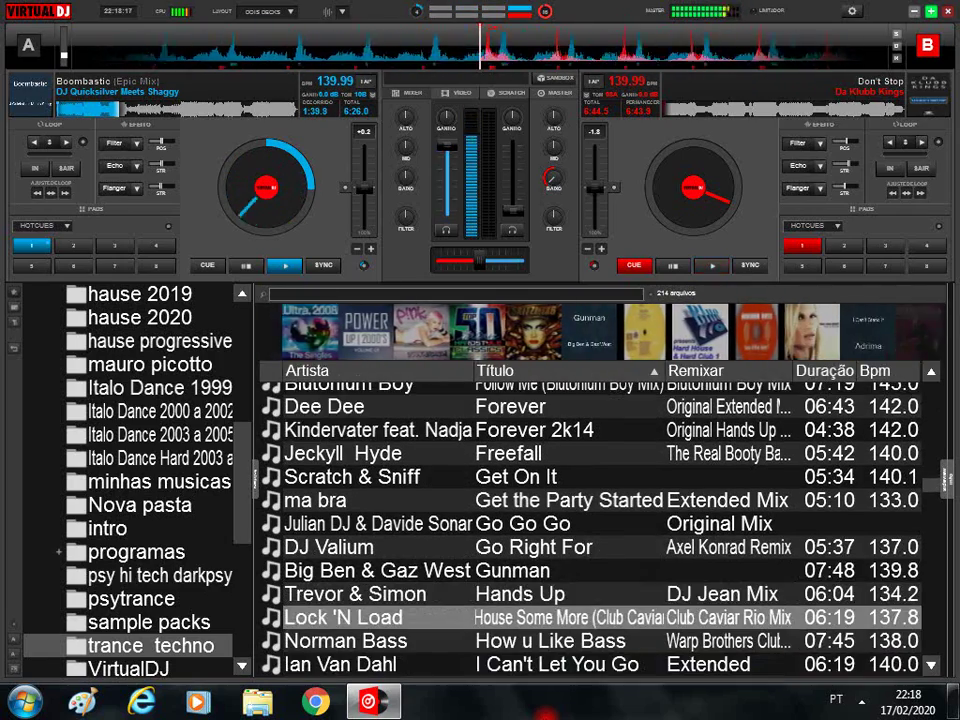
key("Down")
key("Down")
key("Up")
key("Up")
key("Up")
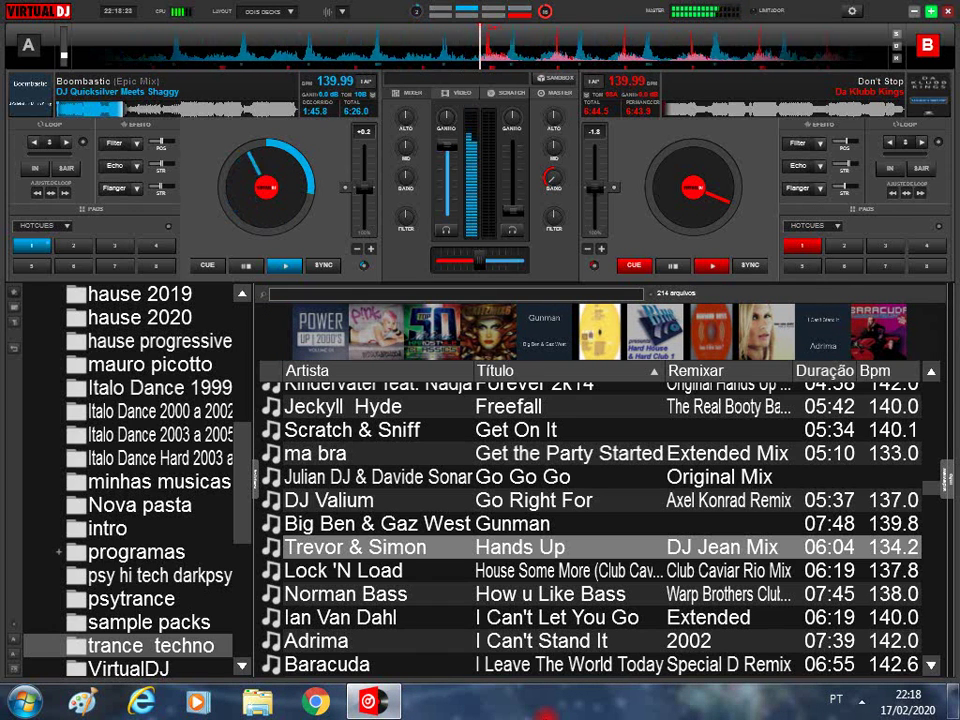
key("space")
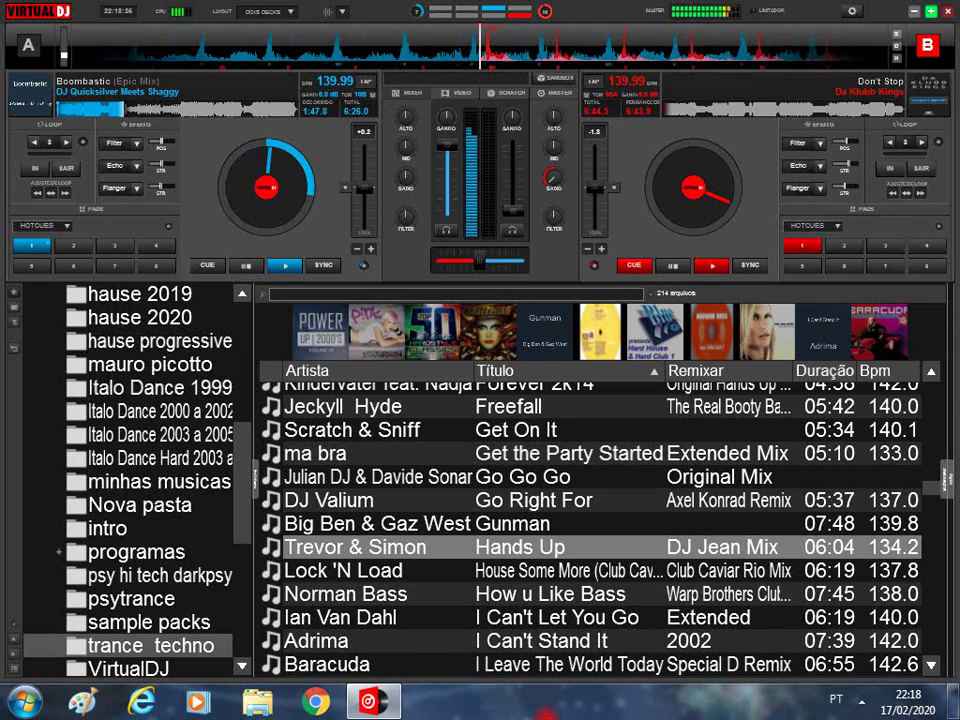
key("ctrl+Right")
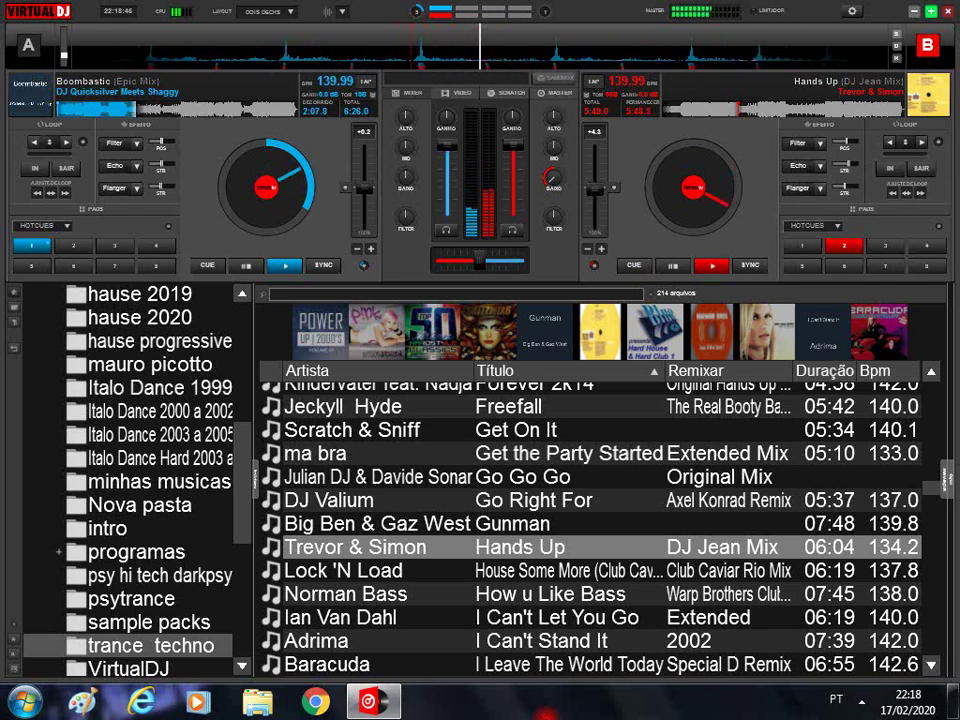
Play Hands Up on deck B alongside Boombastic, set hotcue 1 and stop it at its cue point
key("space")
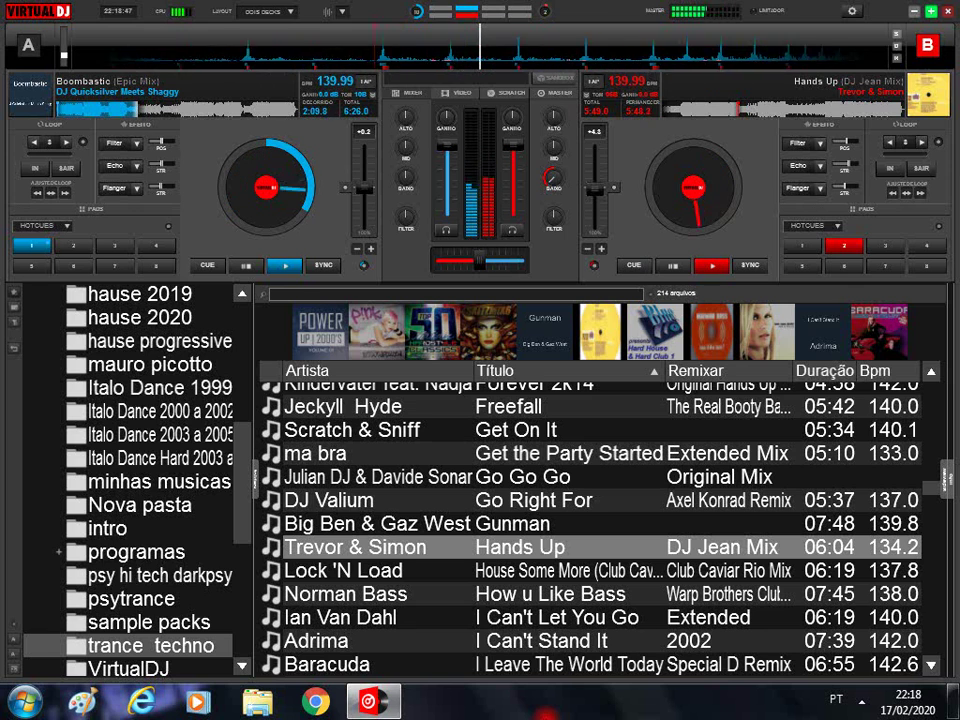
key("space")
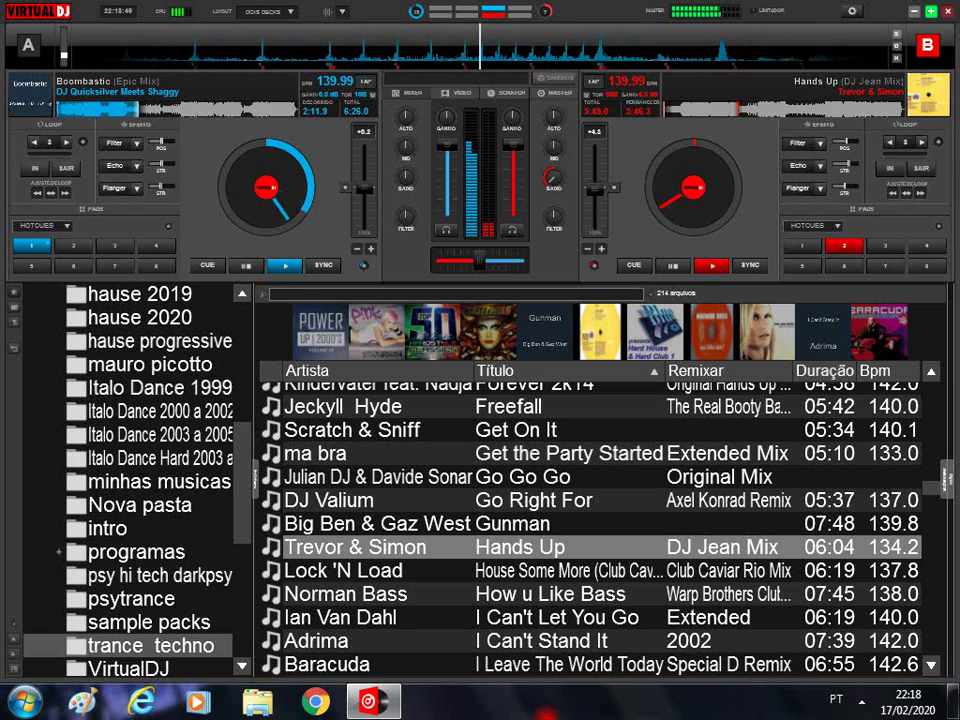
key("space")
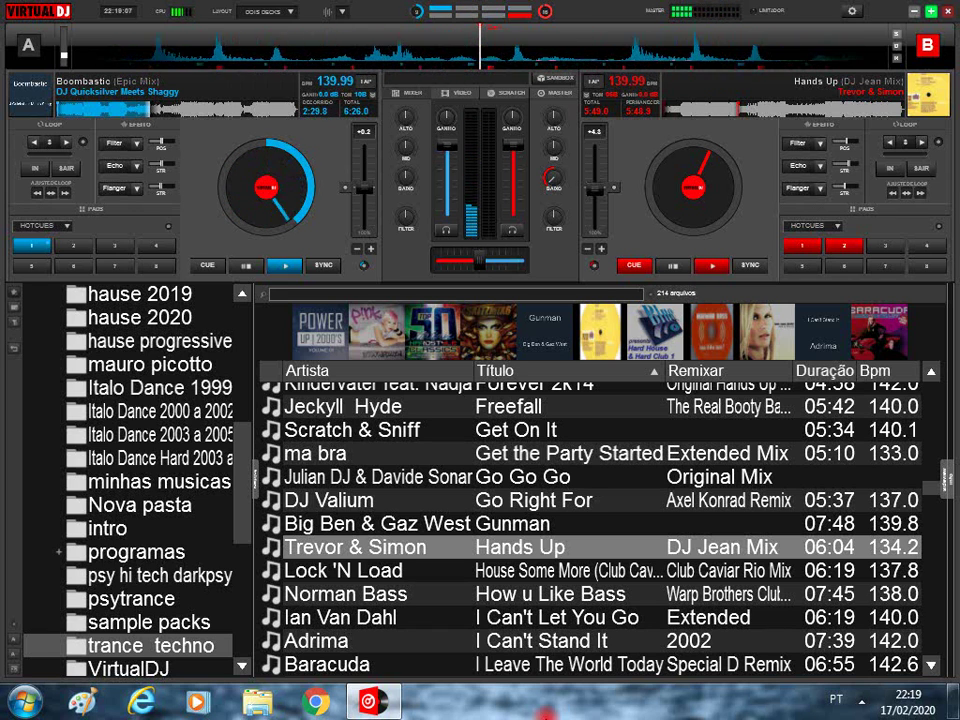
Browse the tracks before and after Hands Up for the next one to mix and select Into Space [2000] by Plaything
key("Up")
key("Up")
key("Up")
key("Up")
key("Up")
key("Up")
key("Up")
key("Up")
key("Up")
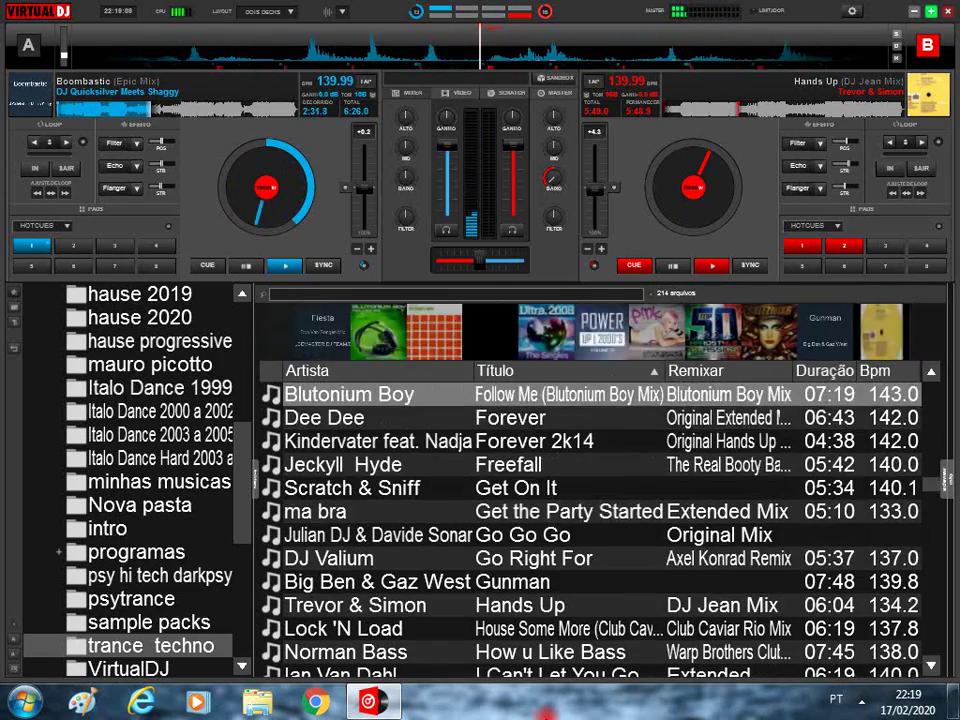
key("Down")
key("Down")
key("Down")
key("Down")
key("Down")
key("Down")
key("Down")
key("Down")
key("Down")
key("Down")
key("Down")
key("Down")
key("Down")
key("Down")
key("Down")
key("Down")
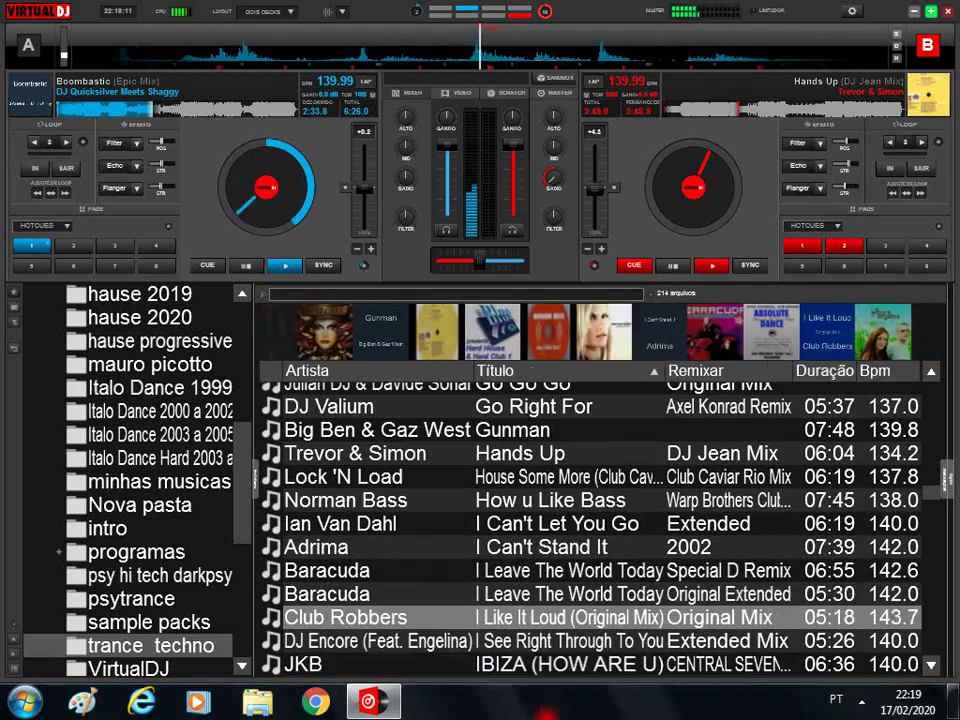
key("Down")
key("Down")
key("Down")
key("Down")
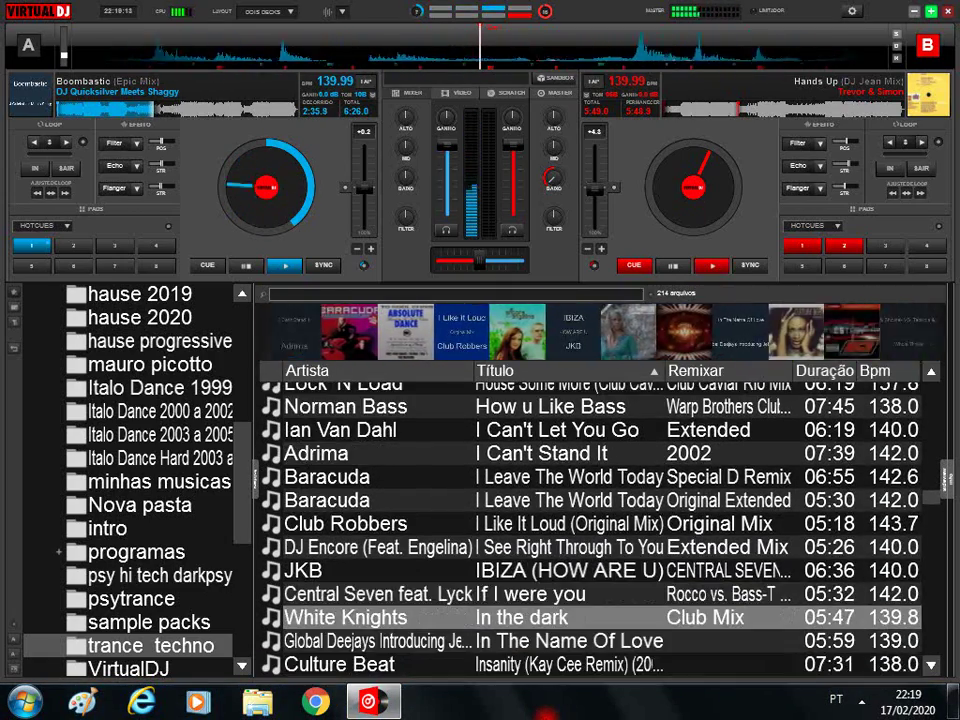
key("Up")
key("Up")
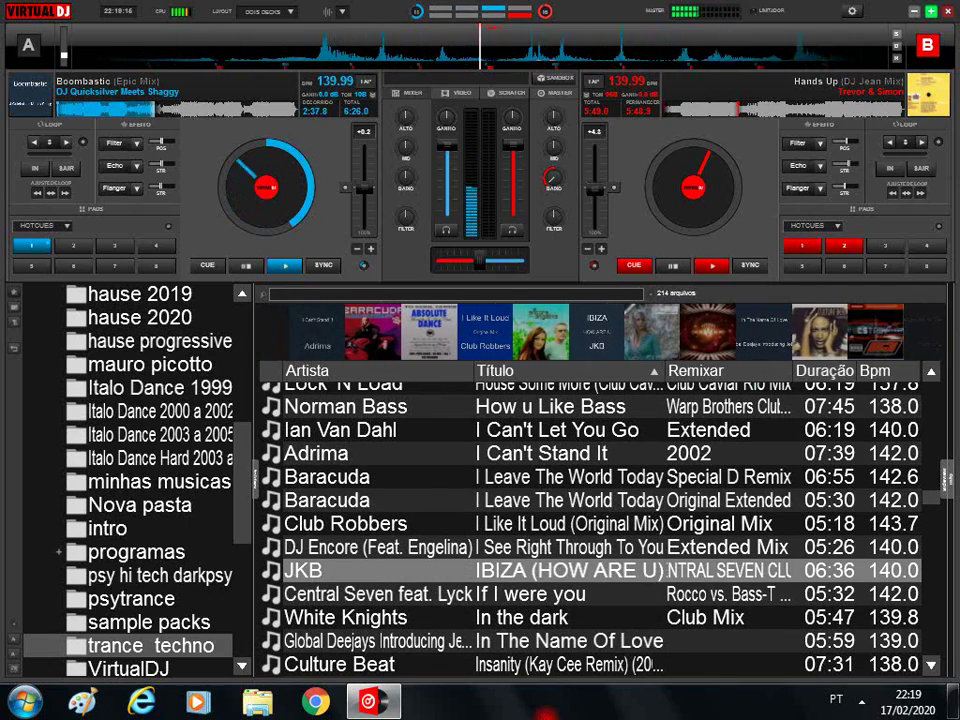
key("Down")
key("Down")
key("Down")
key("Down")
key("Down")
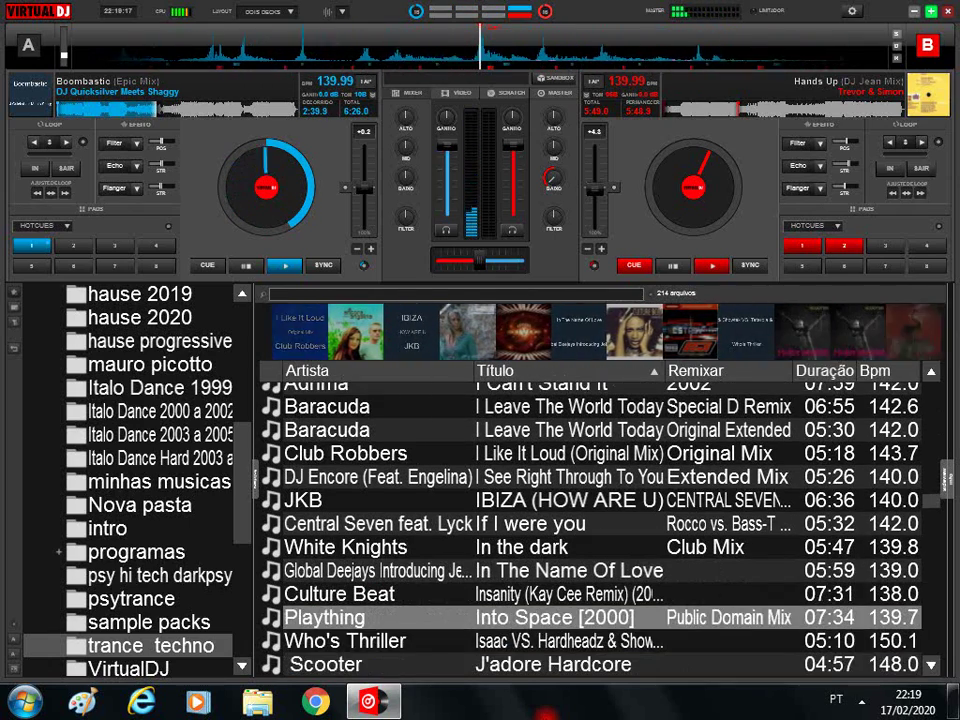
key("Down")
key("Up")
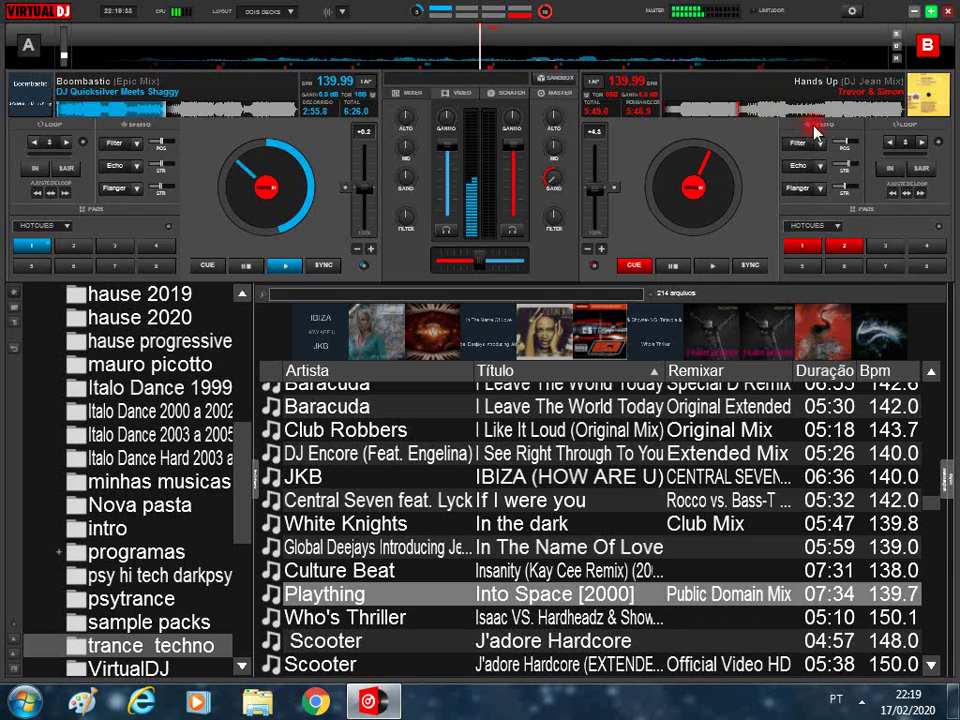
Browse the trance techno list past Into Space for the next track to mix and select N-R-G by G-Spott
scroll(566, 530, "down", 2)
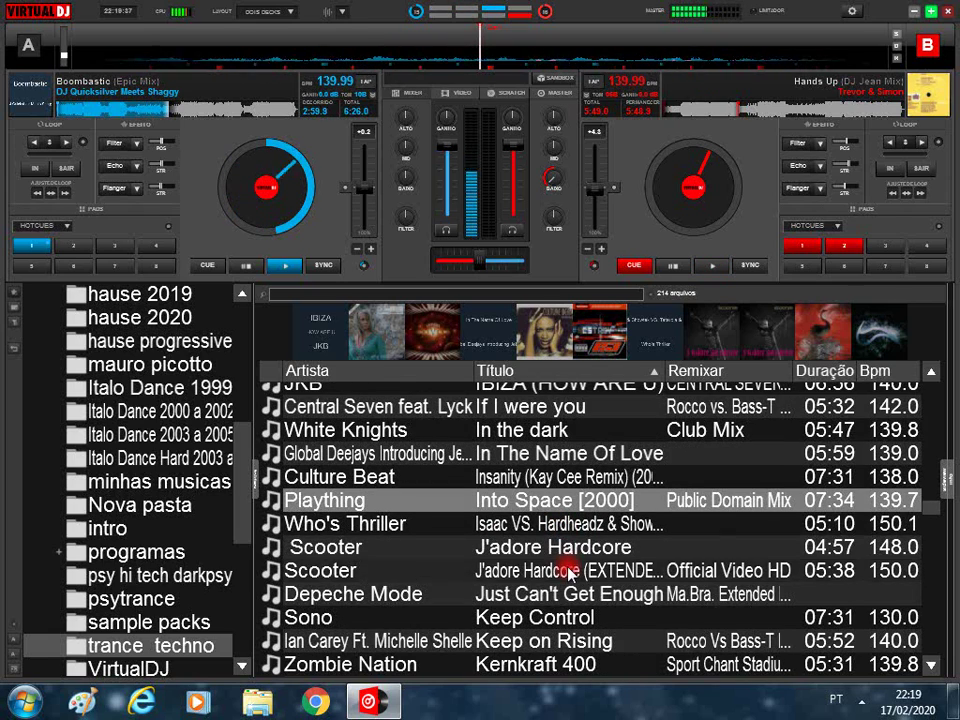
scroll(566, 572, "down", 2)
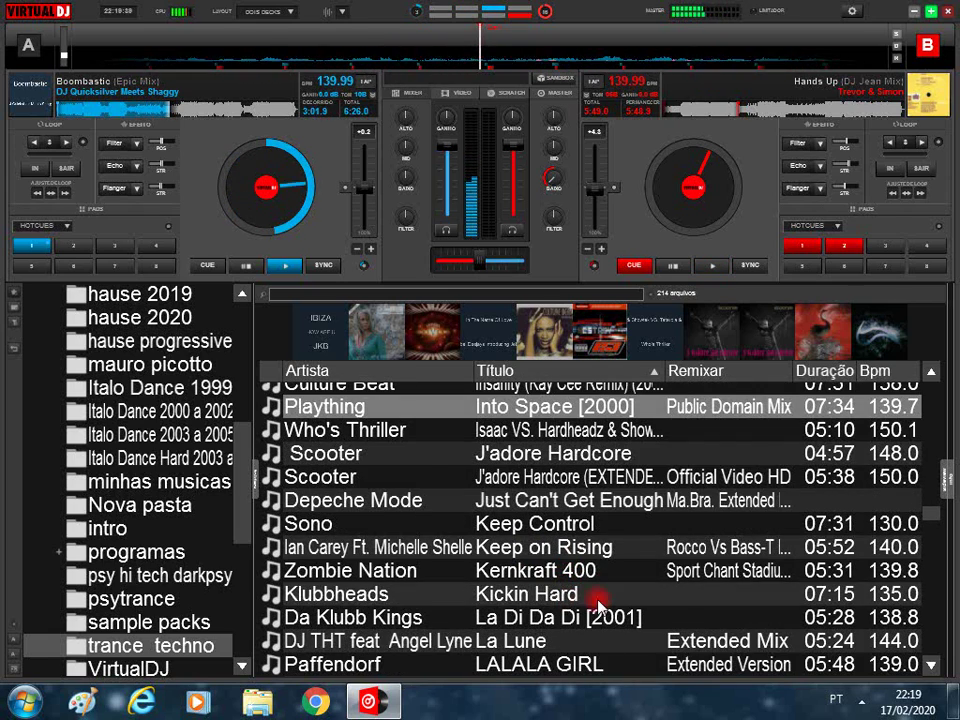
scroll(594, 600, "down", 2)
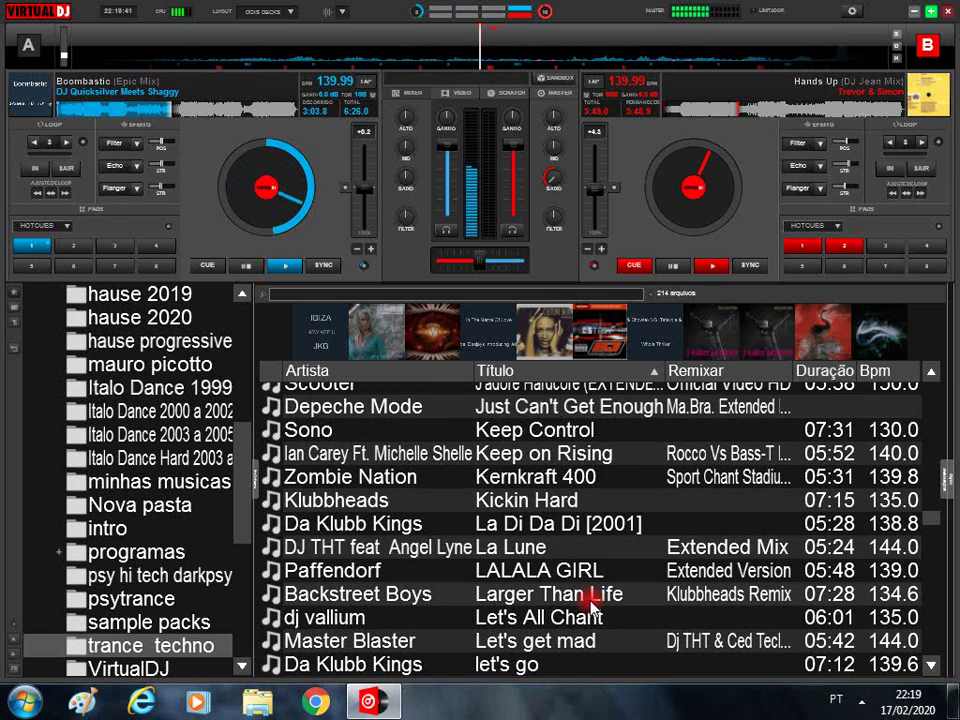
scroll(593, 607, "down", 1)
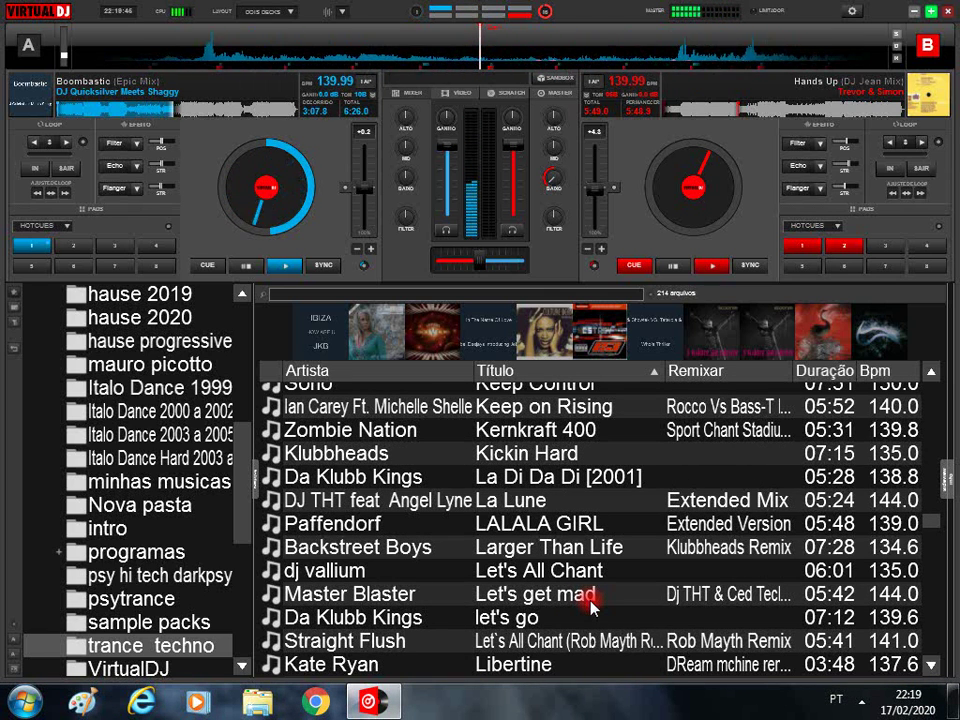
scroll(593, 607, "down", 1)
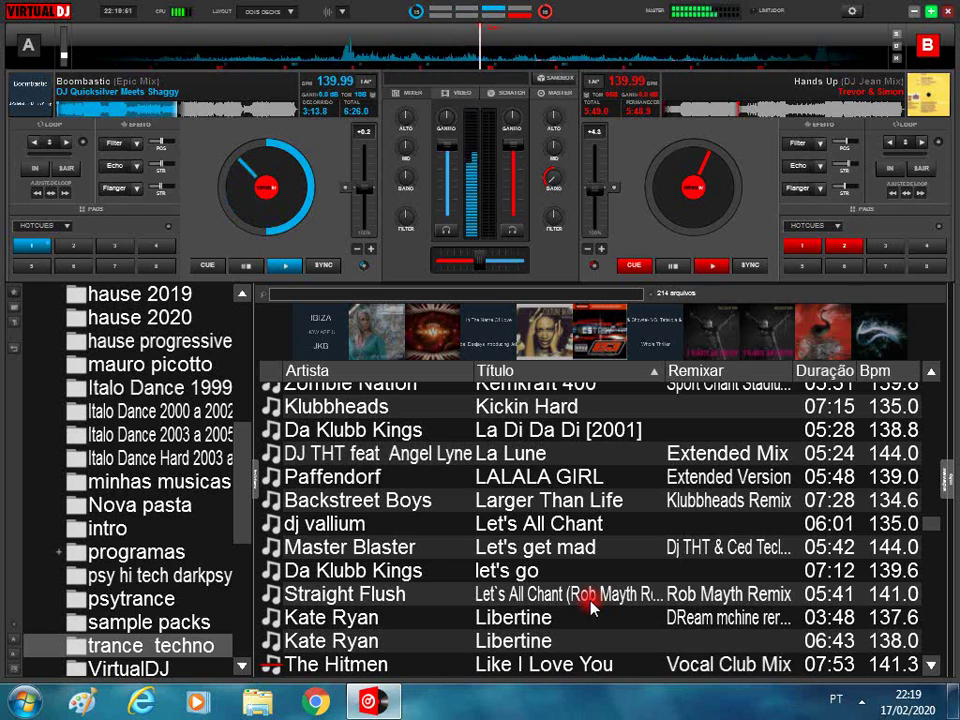
scroll(593, 607, "down", 1)
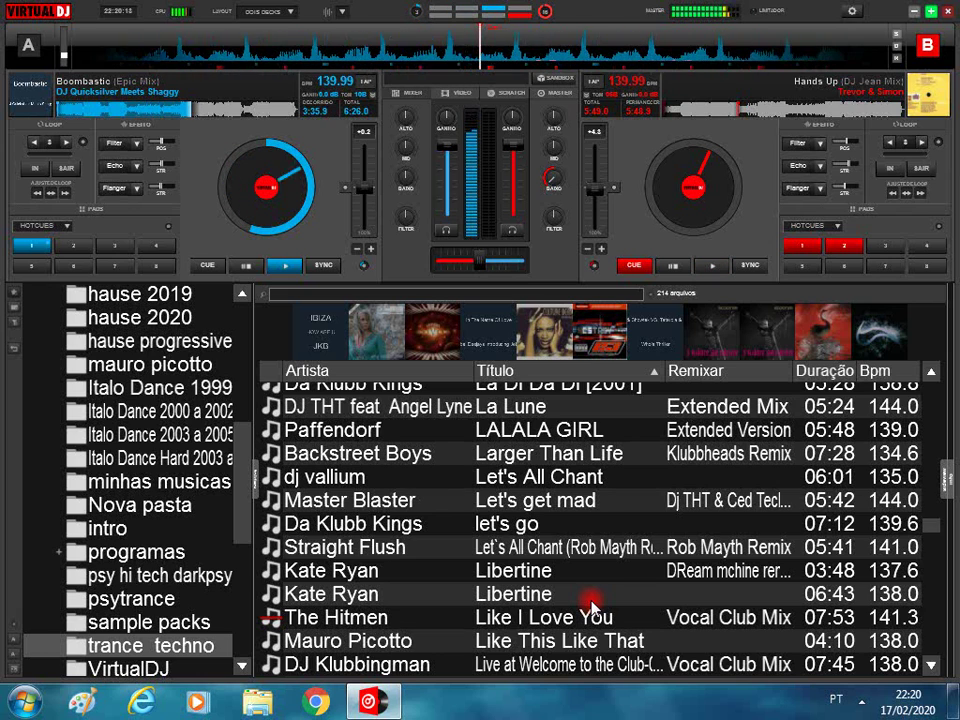
scroll(604, 602, "down", 1)
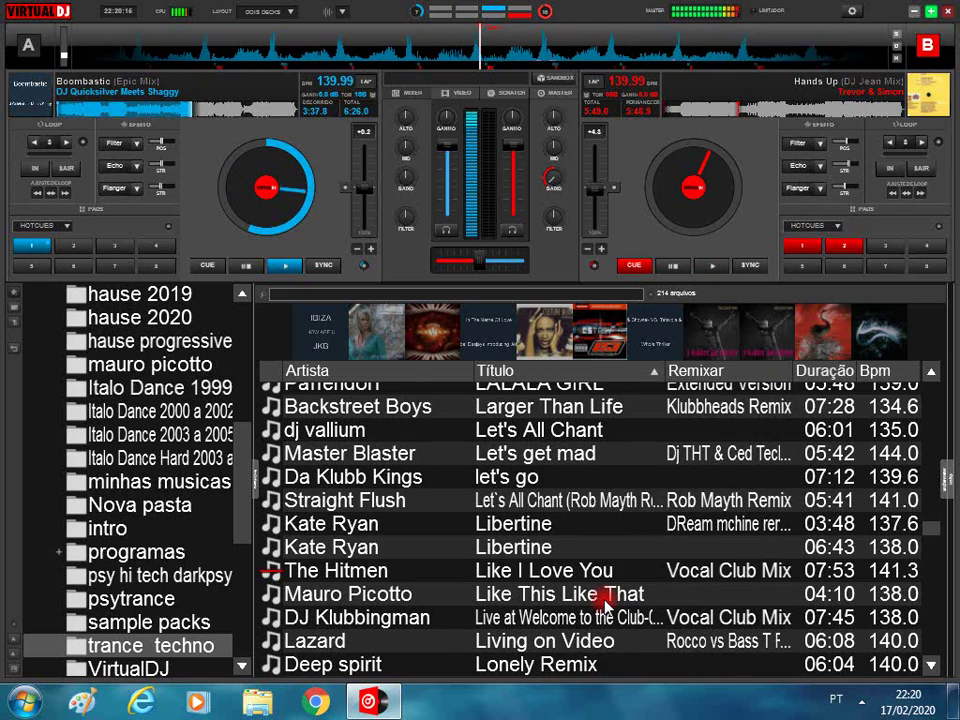
scroll(604, 602, "down", 1)
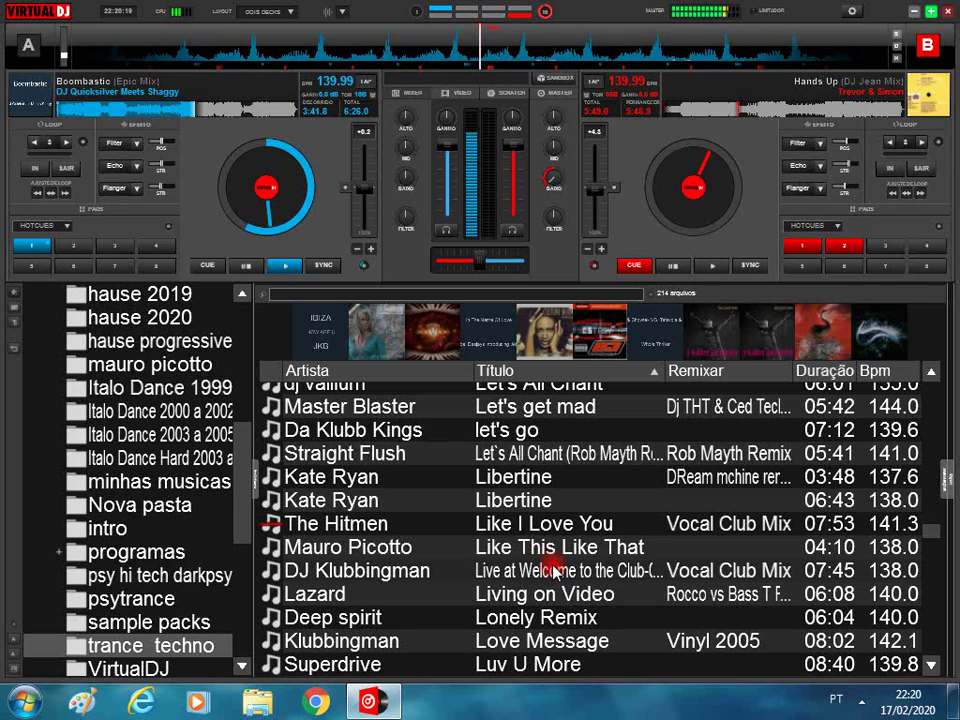
scroll(553, 570, "down", 2)
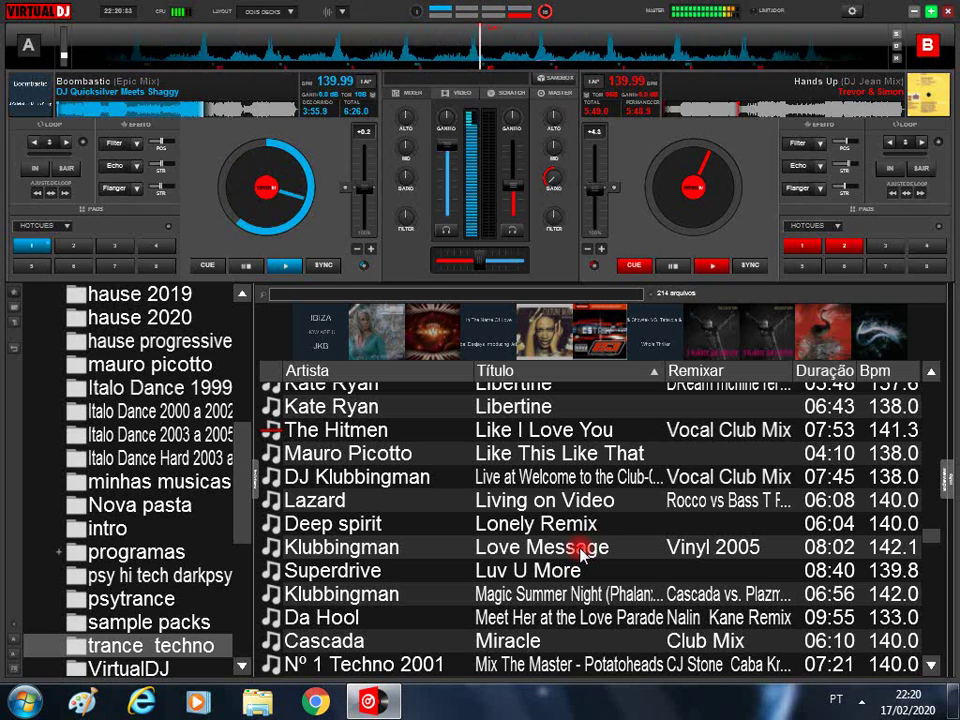
scroll(580, 555, "up", 5)
scroll(580, 555, "down", 6)
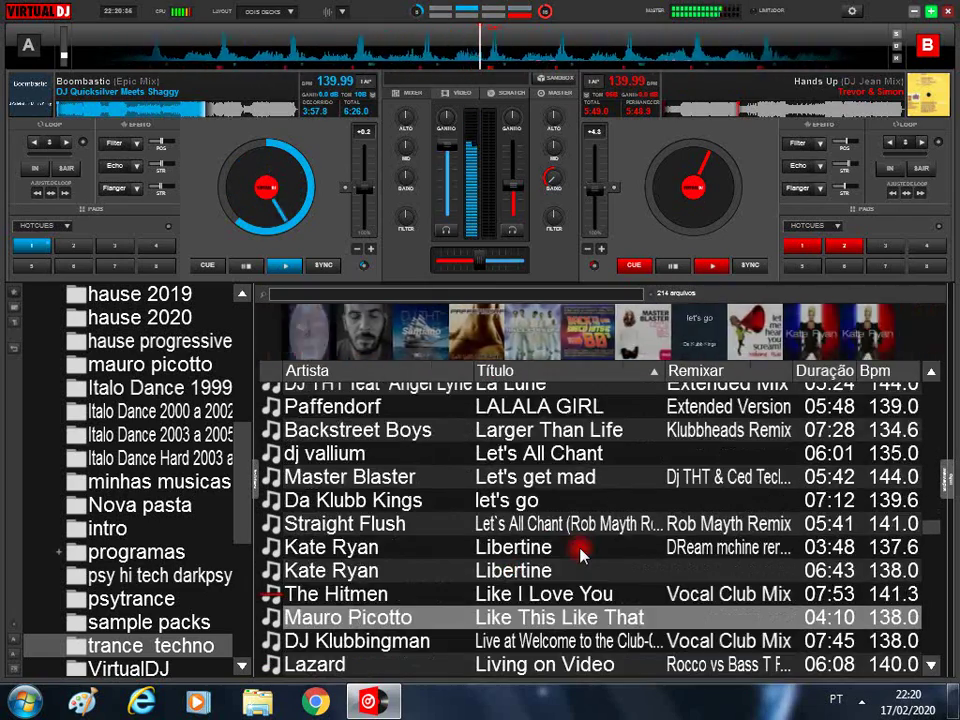
scroll(580, 555, "down", 8)
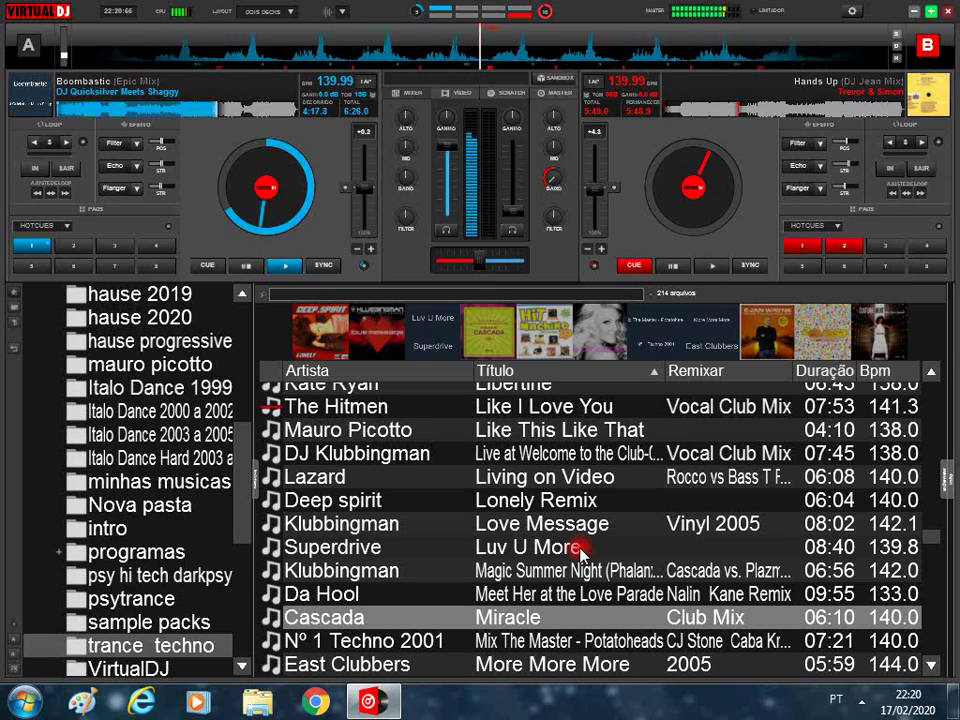
scroll(580, 553, "down", 2)
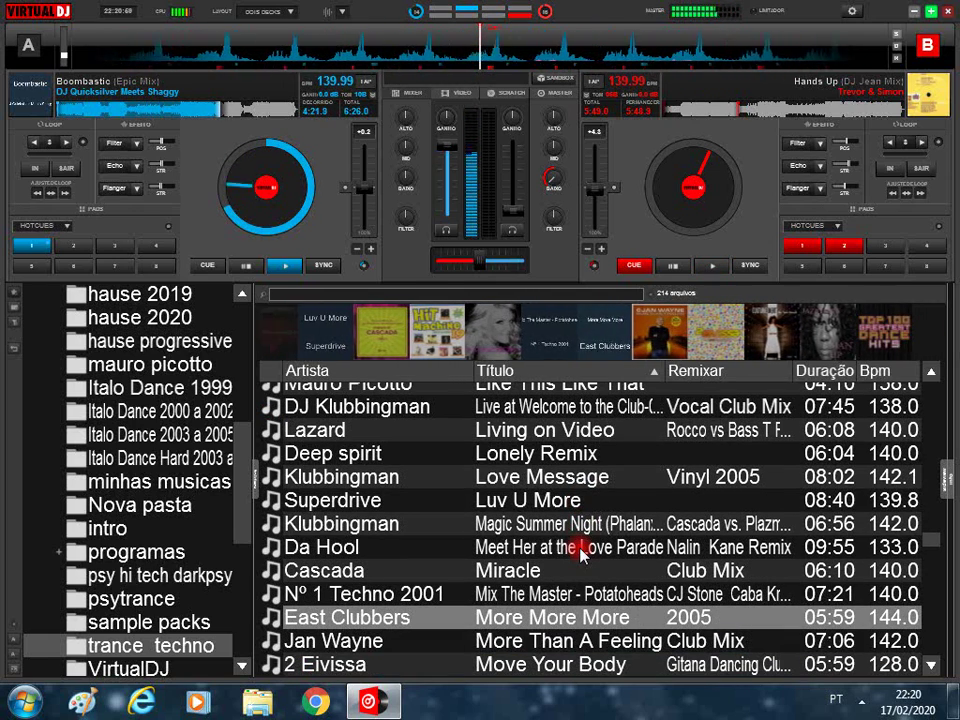
scroll(580, 553, "down", 2)
scroll(580, 553, "down", 1)
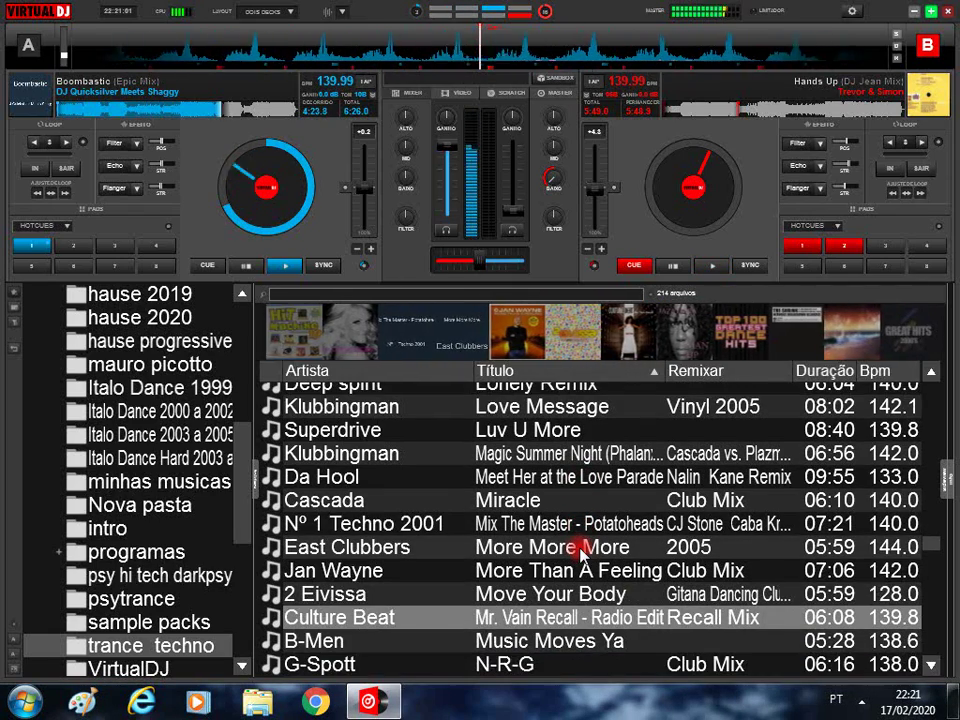
scroll(580, 553, "down", 2)
scroll(580, 553, "down", 1)
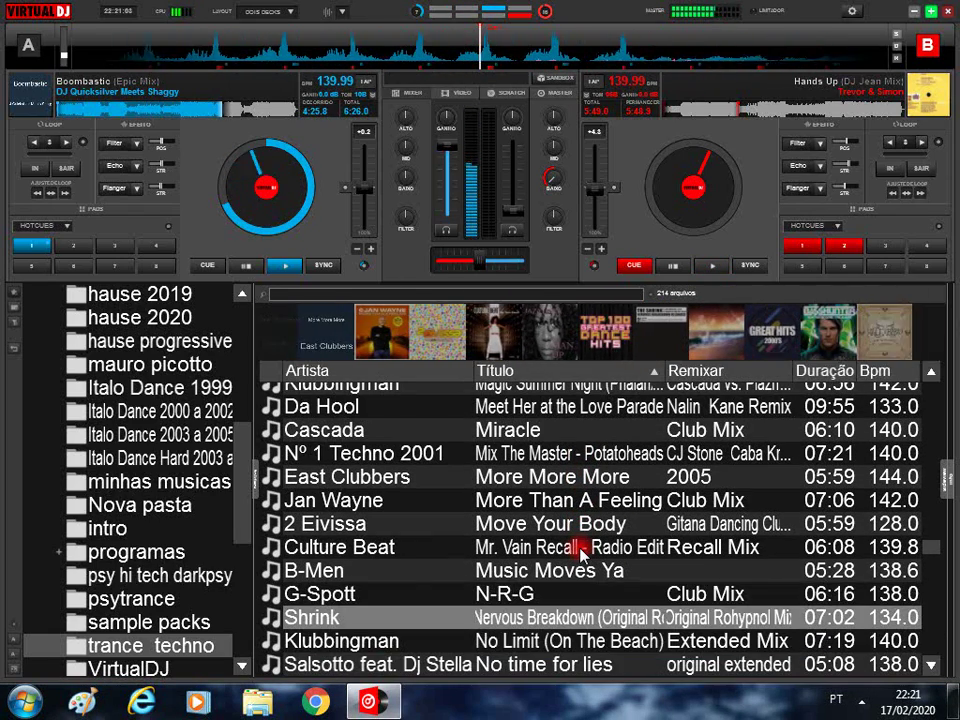
scroll(580, 553, "up", 1)
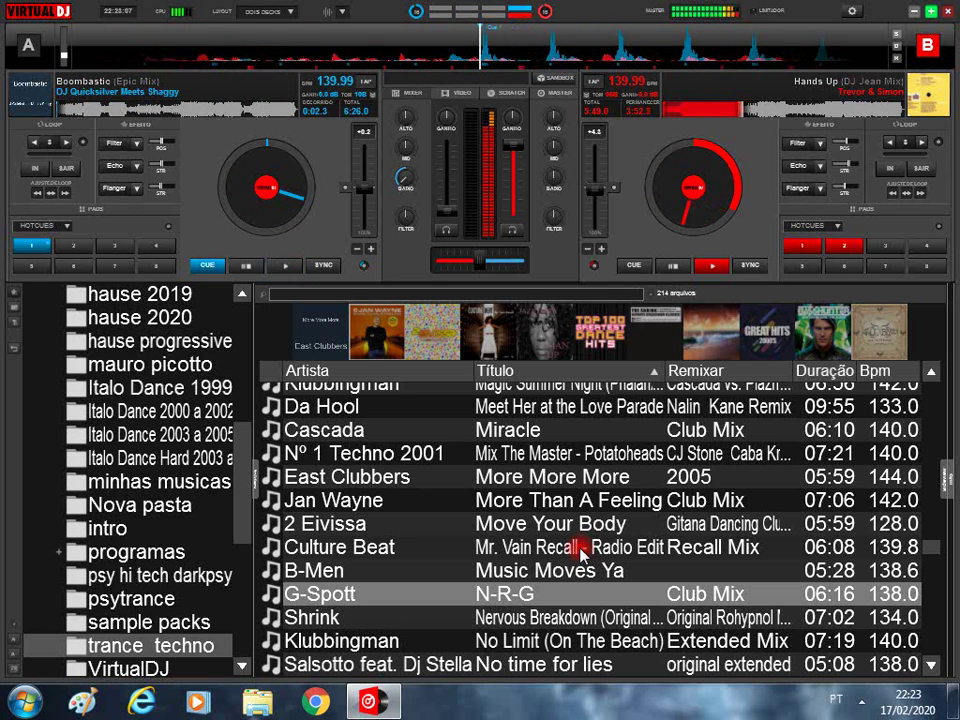
Search the library for "da kin", then load Don't Stop by Da Klubb Kings onto deck A and play it
left_click(310, 297)
type("da k")
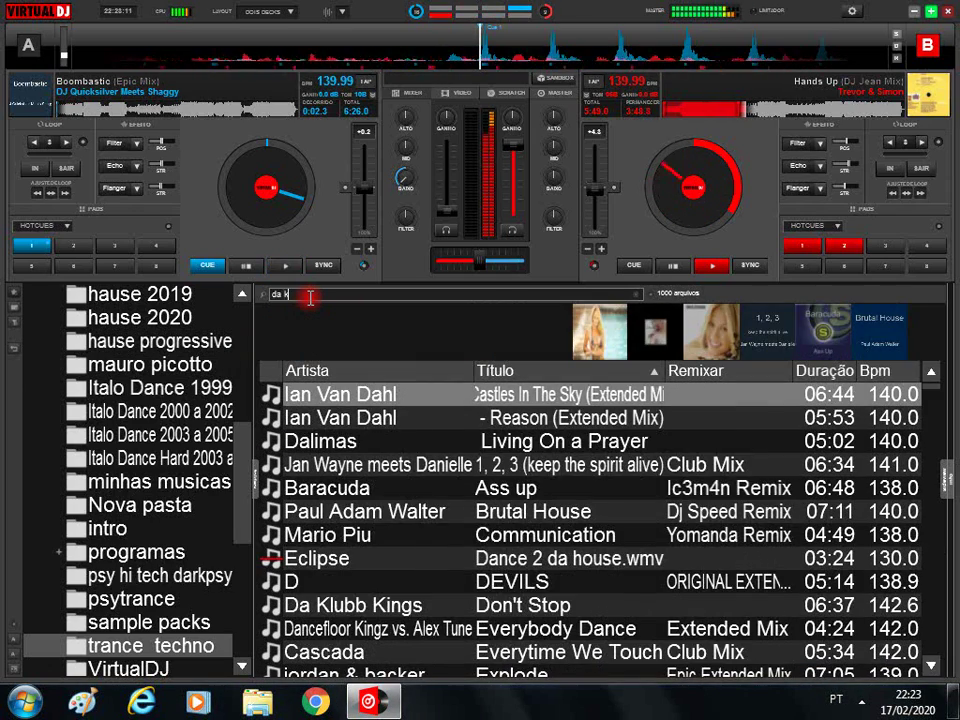
type("in")
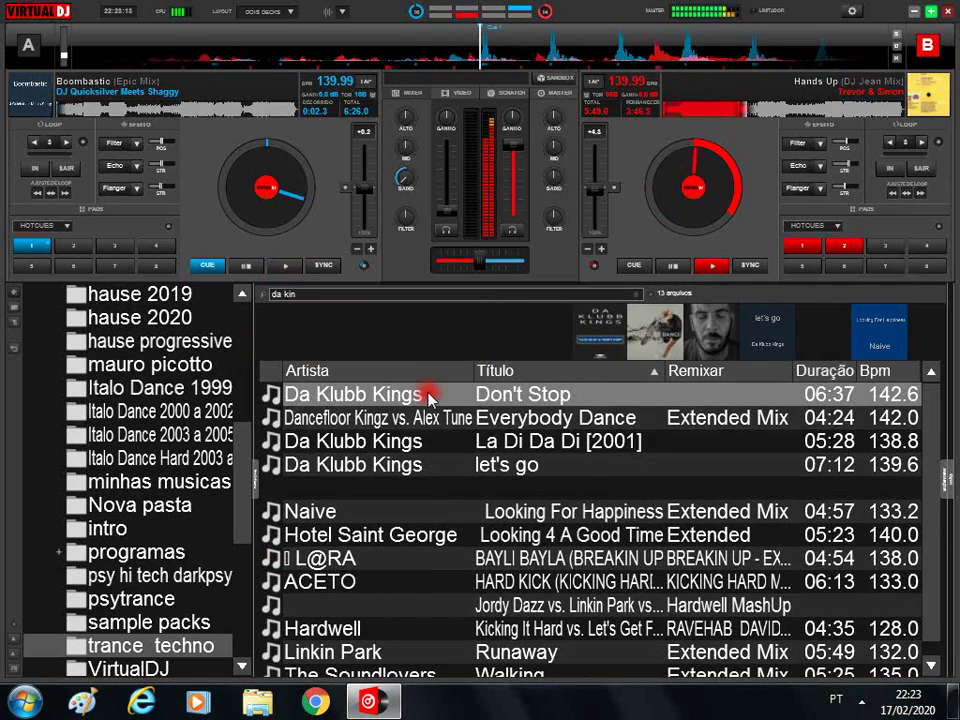
left_click_drag(428, 397, 295, 232)
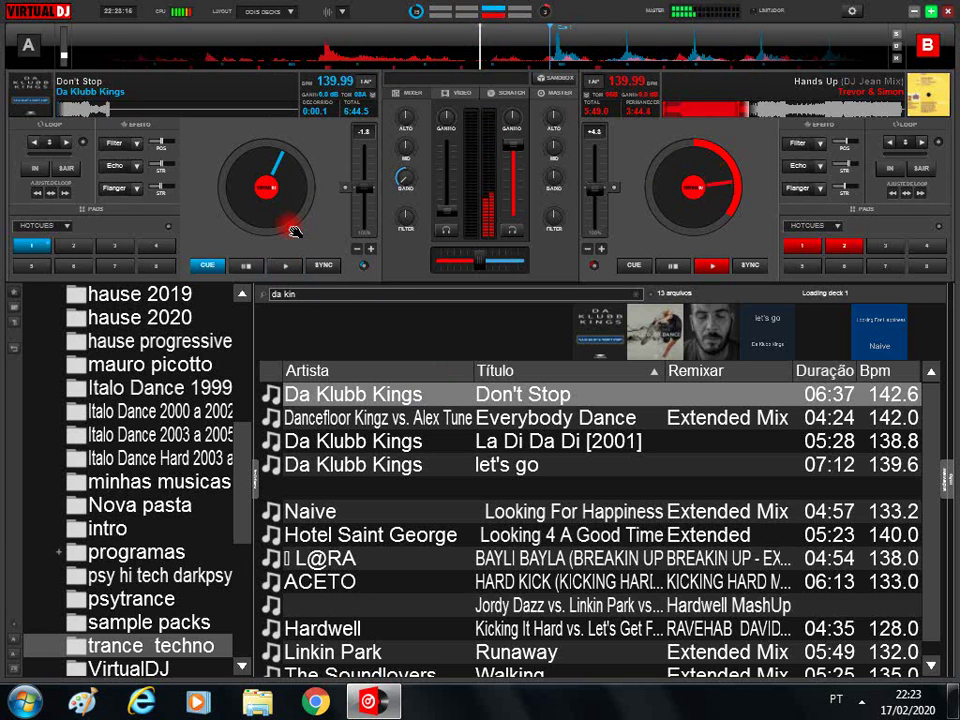
key("space")
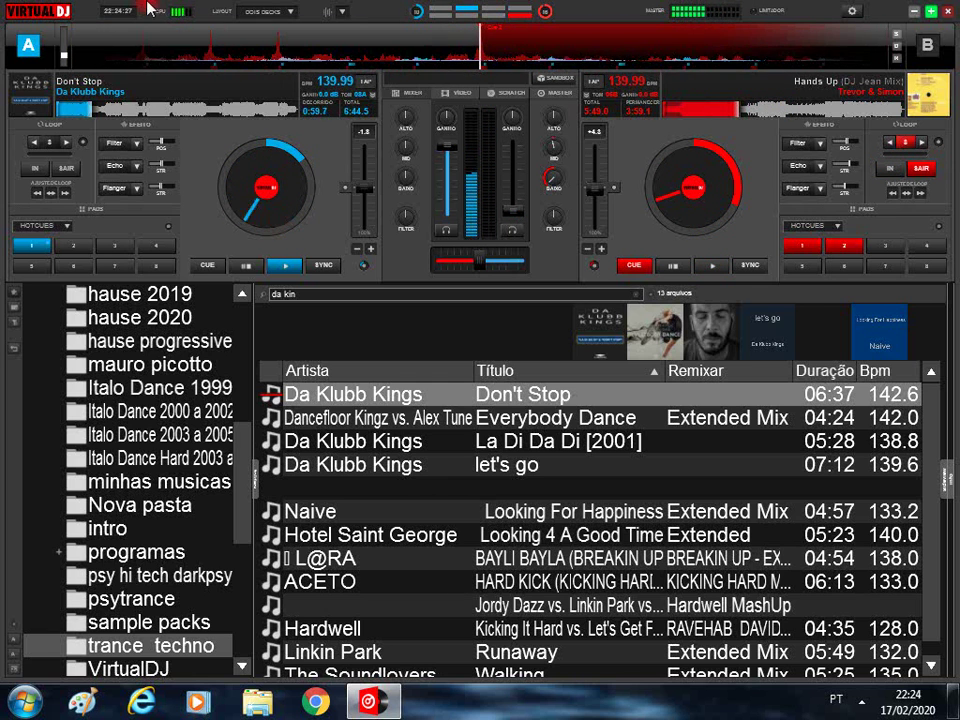
Return to the trance techno folder and load On the Move (Dumonde remix) by Barthezz onto deck B
left_click(220, 652)
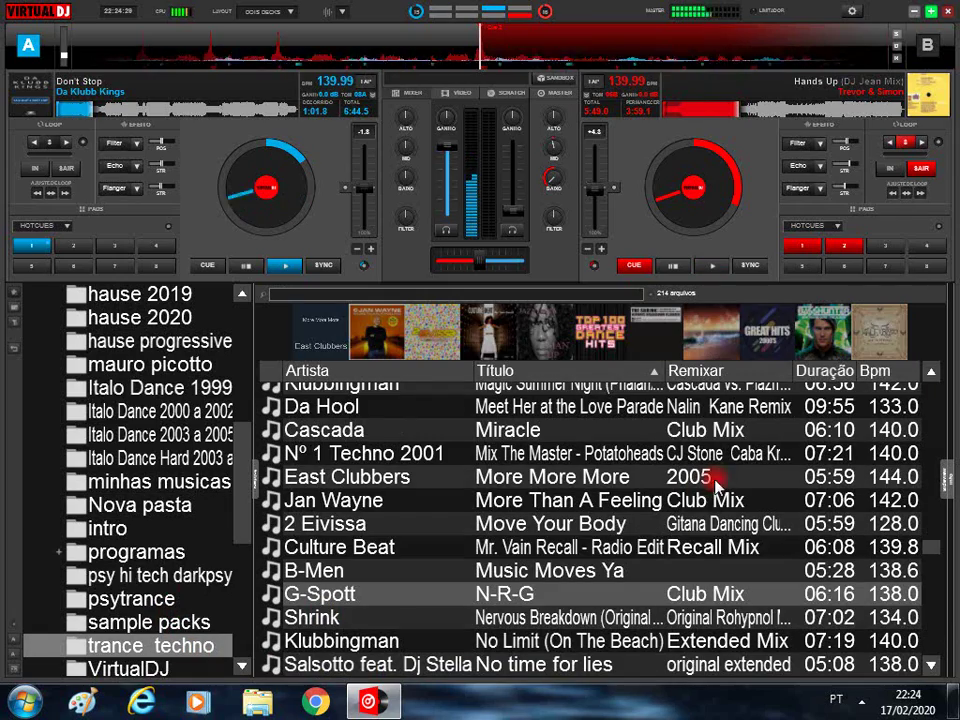
scroll(703, 567, "down", 9)
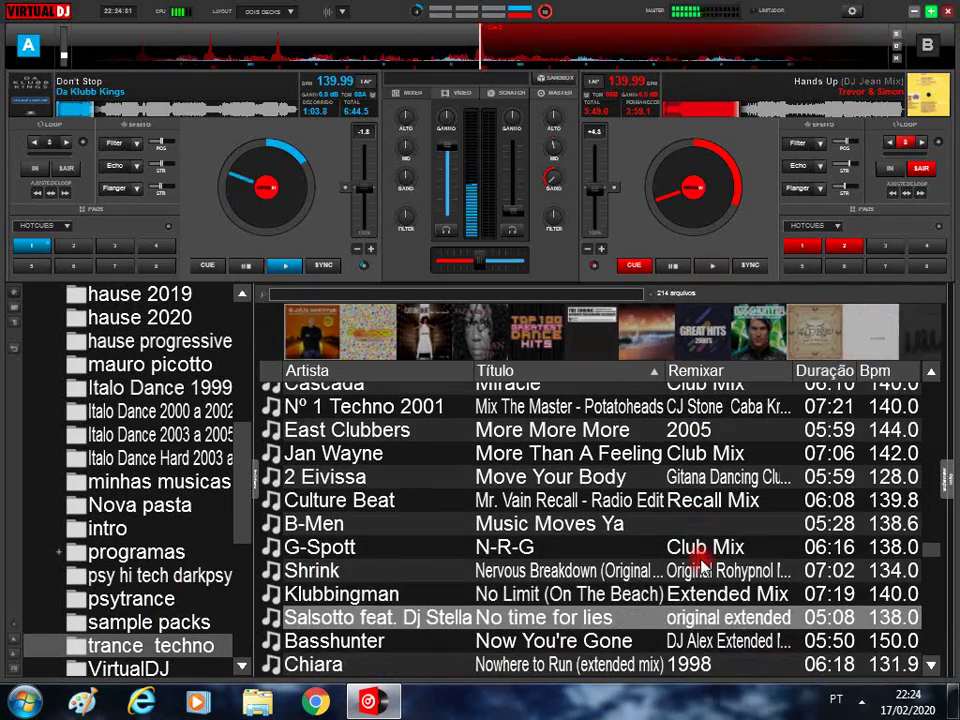
scroll(703, 567, "down", 5)
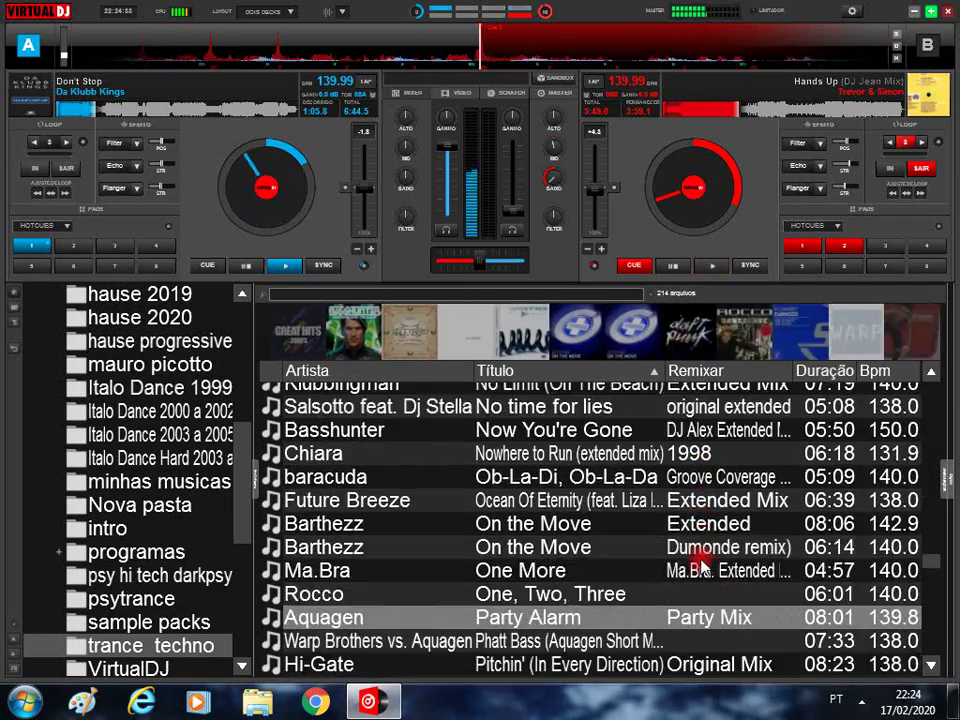
scroll(703, 567, "up", 1)
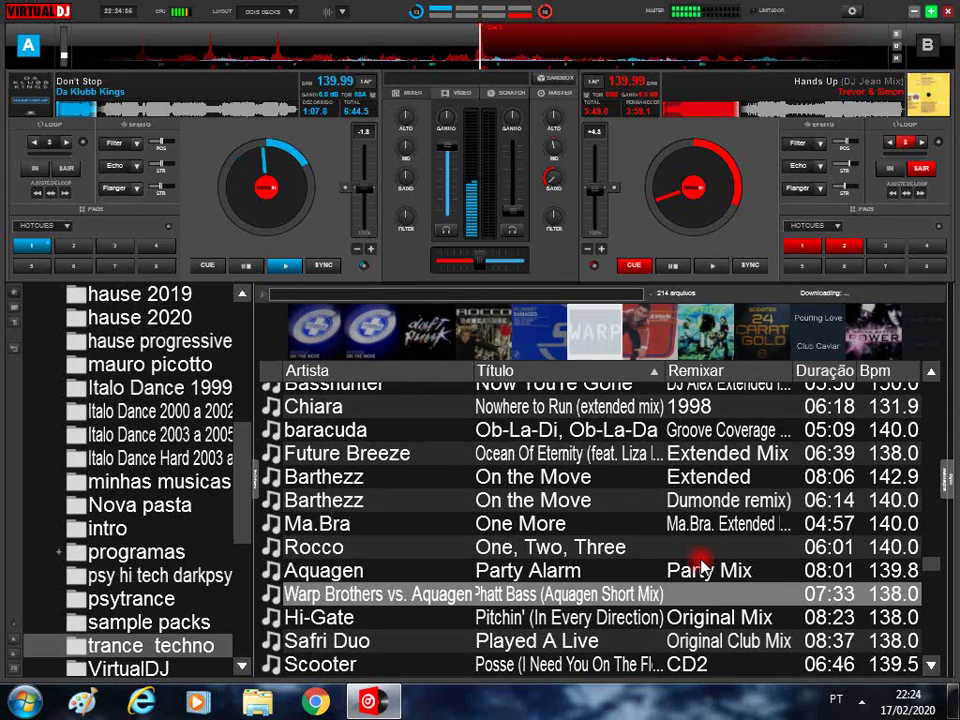
scroll(703, 567, "up", 3)
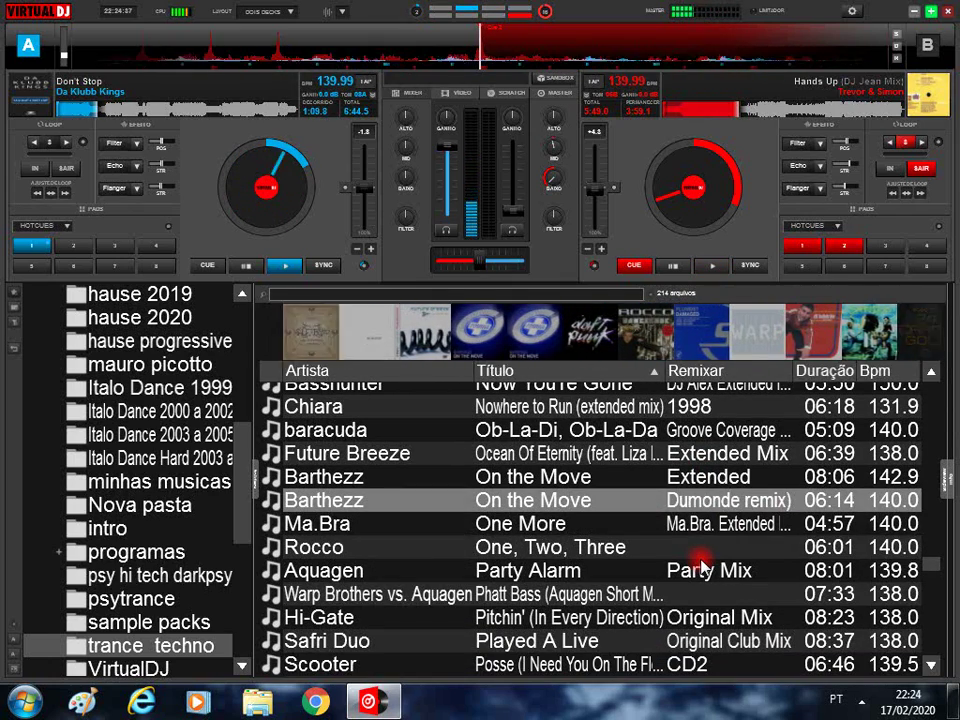
key("Right")
Browse the tracks after On the Move for a following one and select The Big Beat by DJ Rock
scroll(703, 567, "down", 13)
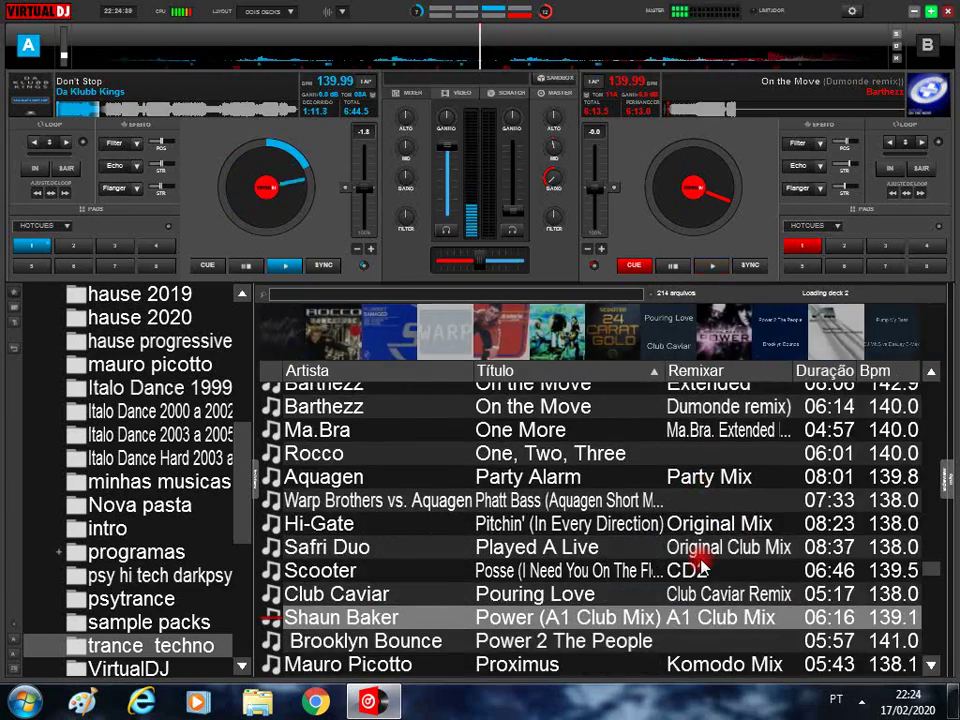
scroll(703, 567, "down", 10)
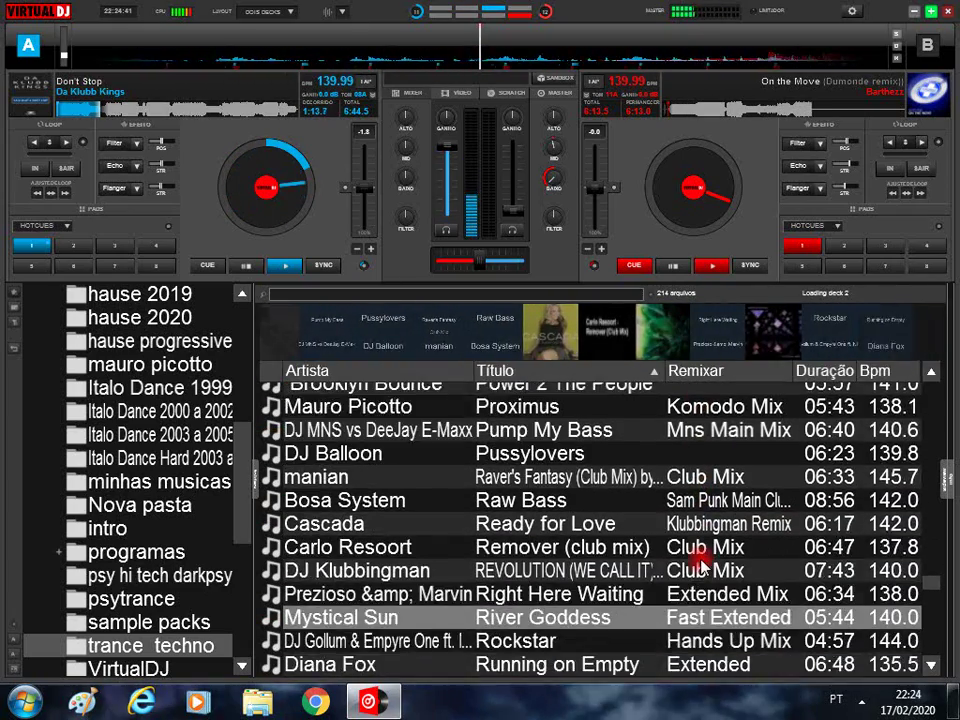
scroll(703, 567, "down", 4)
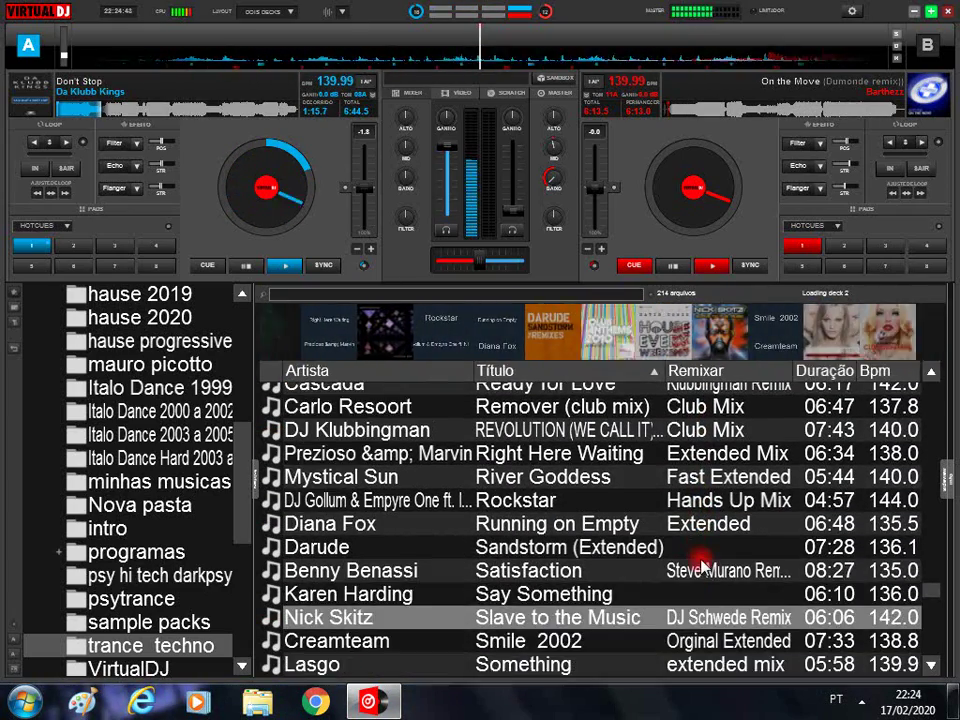
scroll(703, 567, "down", 6)
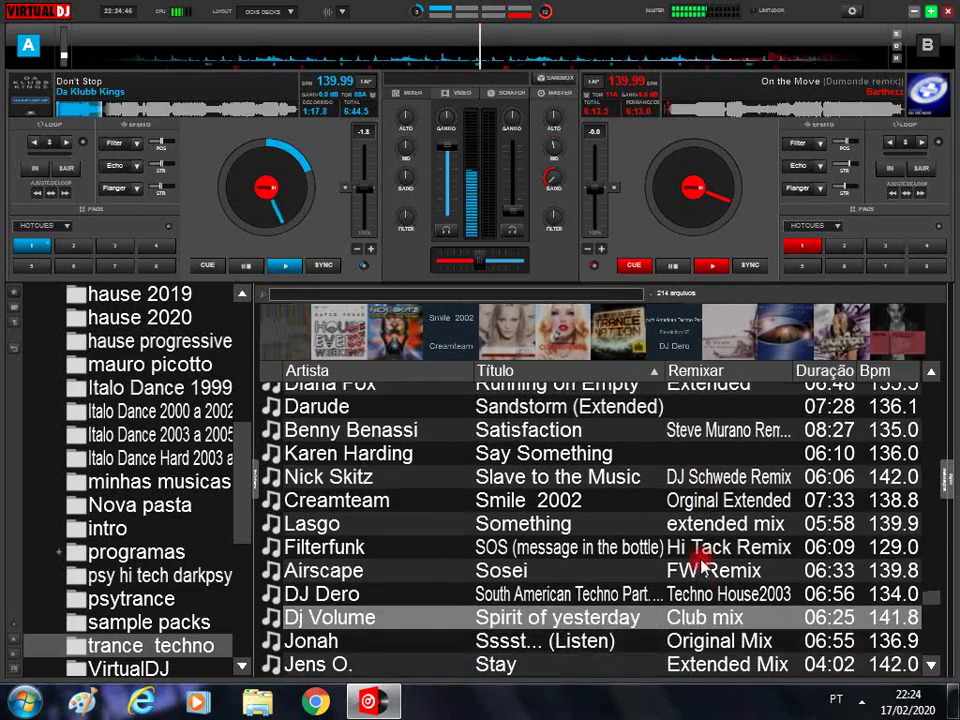
scroll(703, 567, "down", 2)
scroll(703, 567, "down", 6)
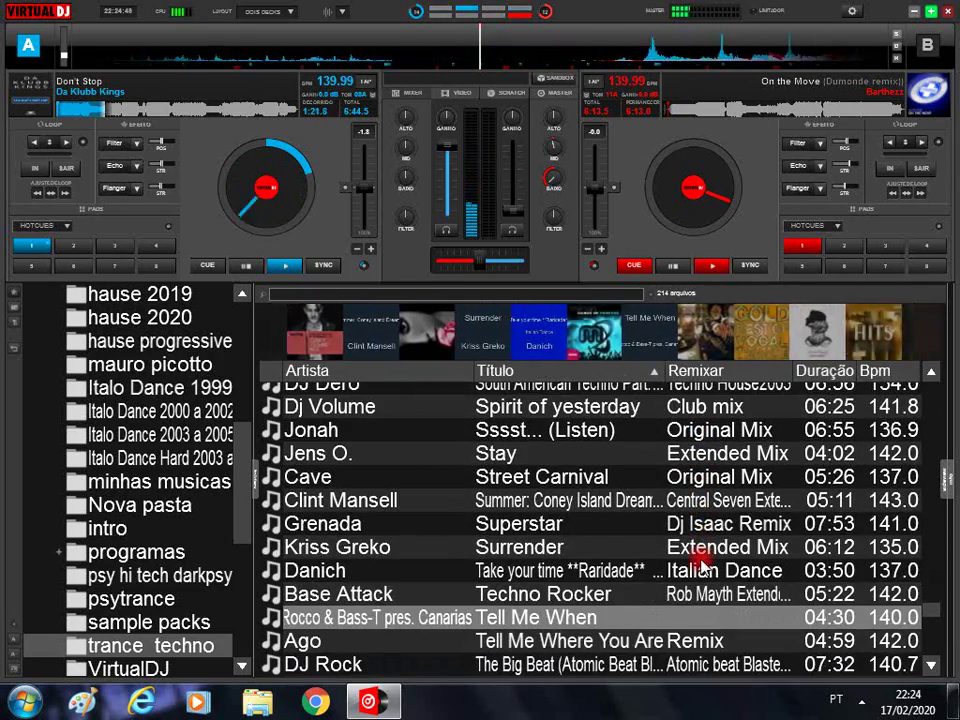
scroll(703, 567, "down", 1)
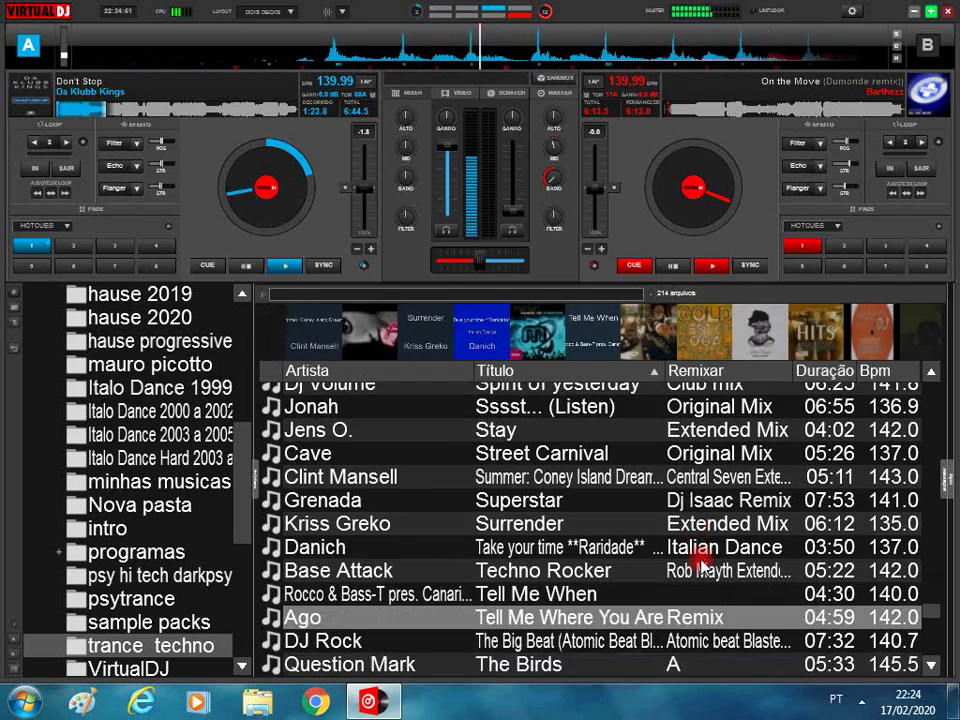
scroll(703, 567, "down", 2)
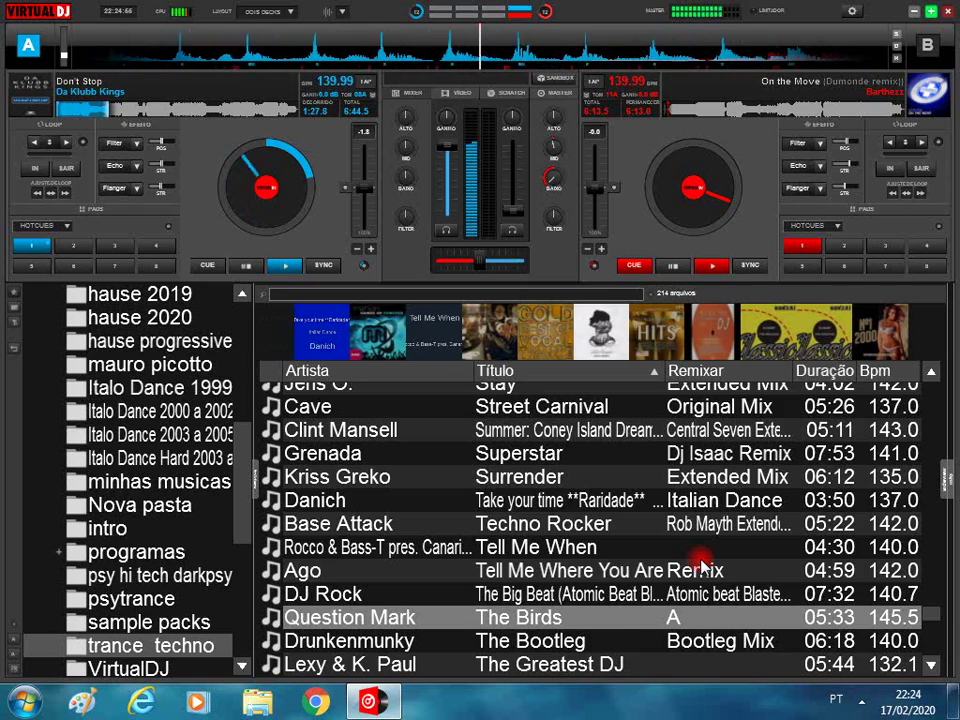
scroll(703, 567, "down", 1)
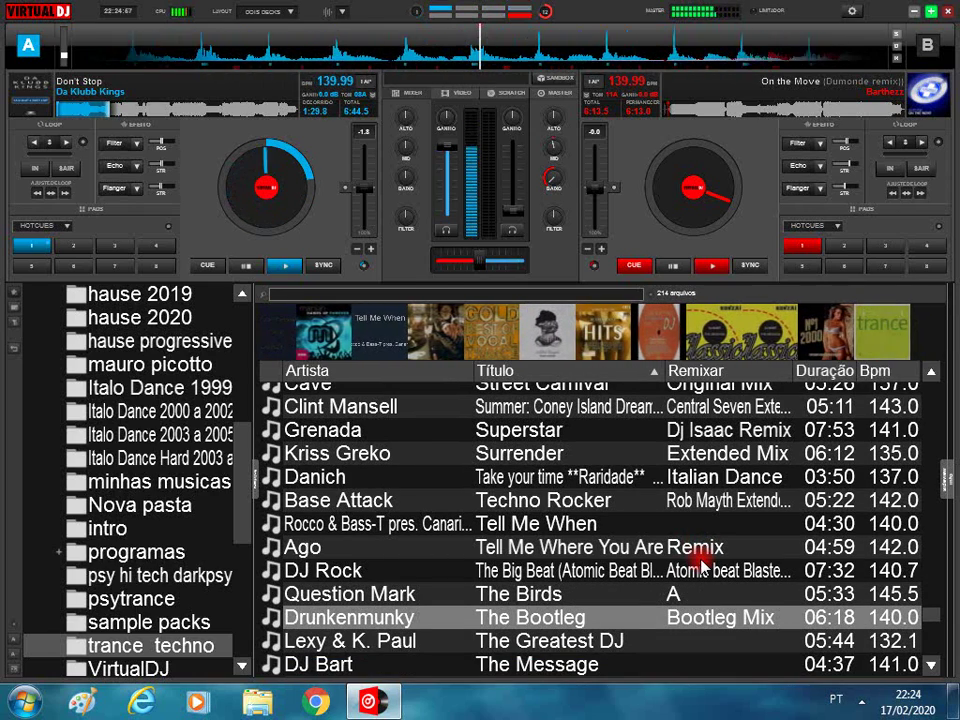
scroll(703, 567, "down", 1)
scroll(703, 567, "up", 3)
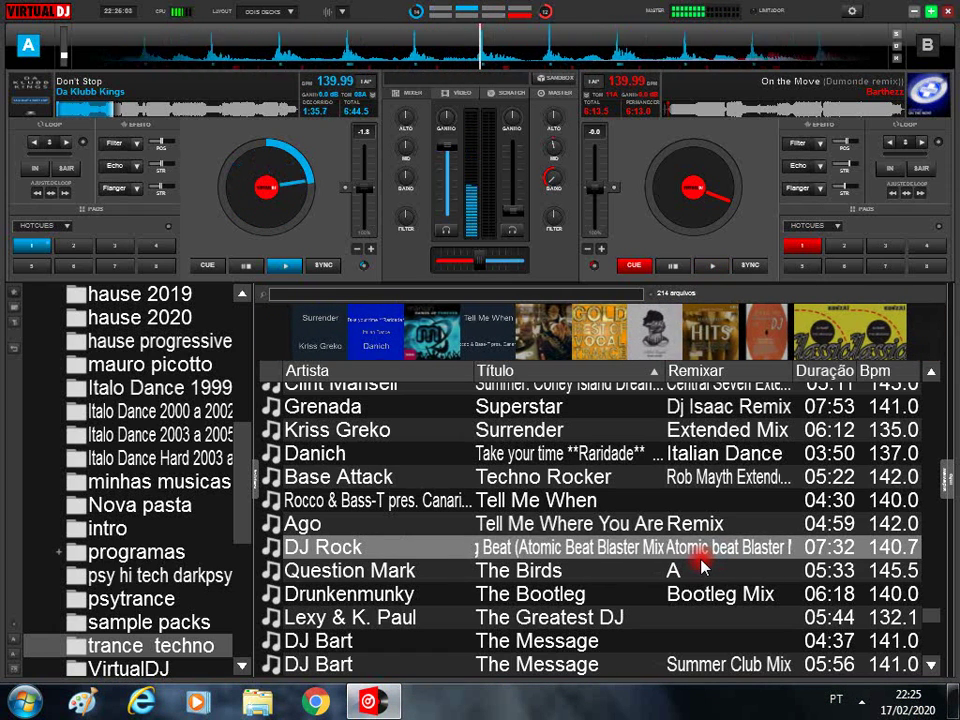
Play On the Move (Dumonde remix) on deck B alongside Don't Stop on deck A
key("space")
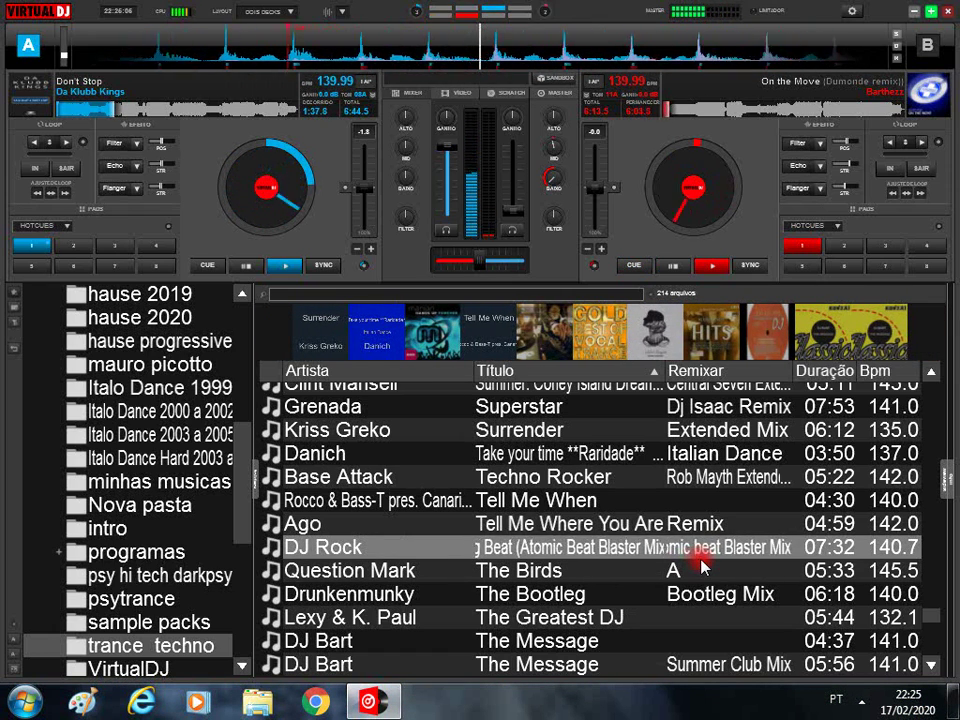
key("space")
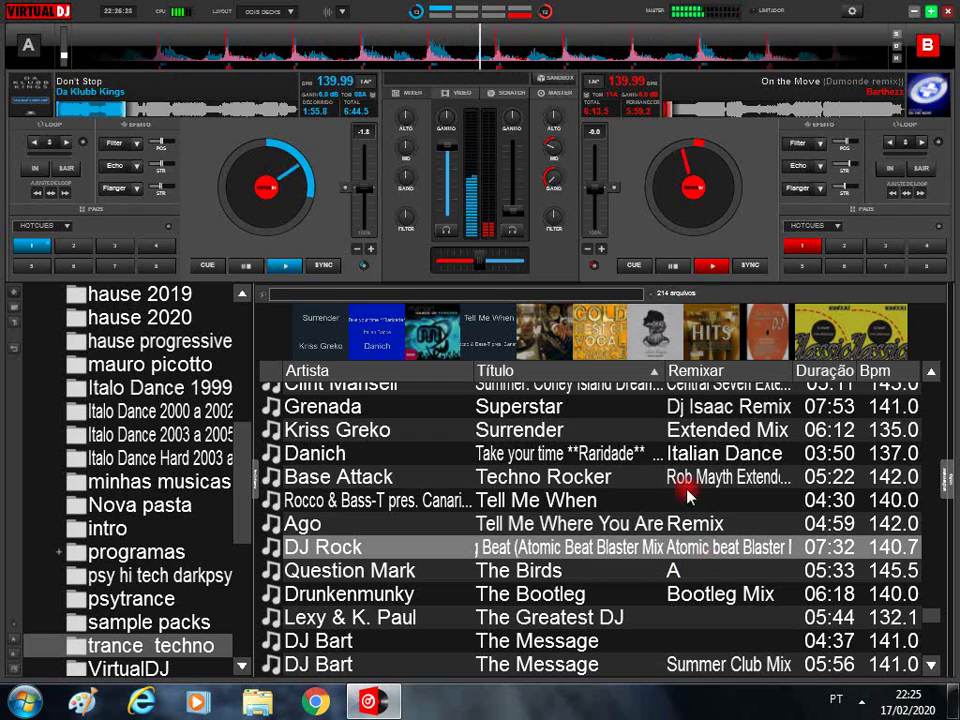
Search the music library for "the bom"
left_click(365, 297)
type("the")
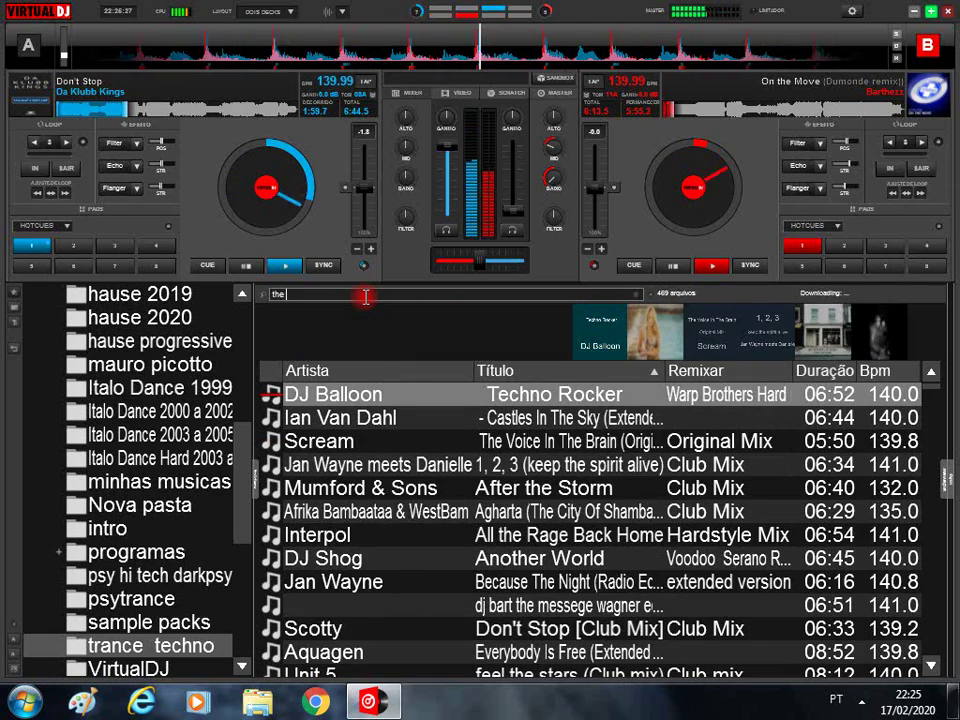
type(" bo")
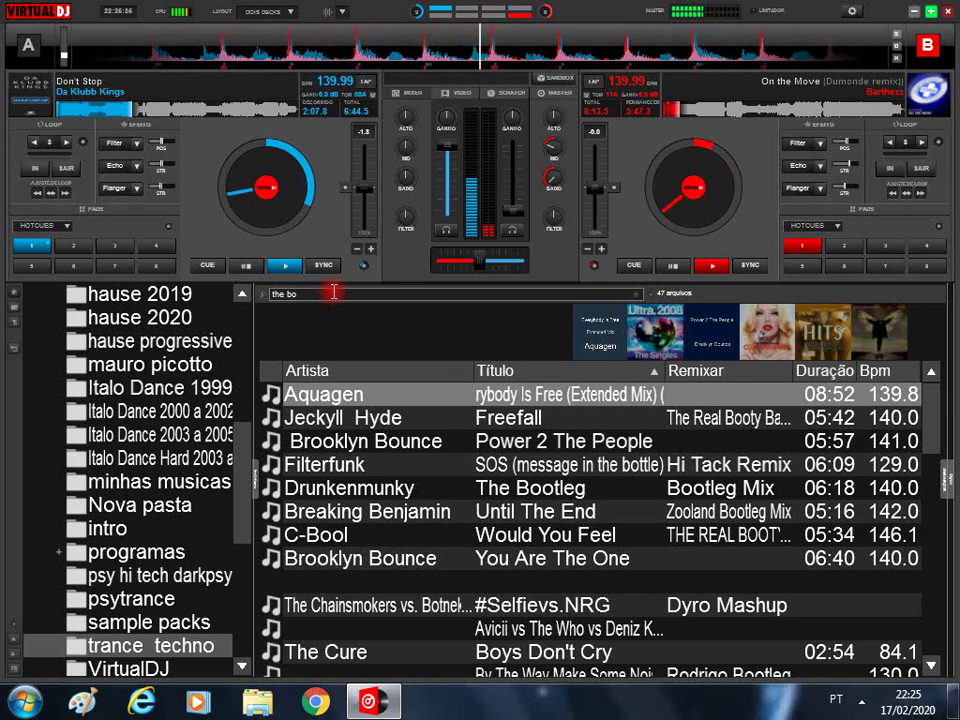
type("n")
key("BackSpace")
type("m")
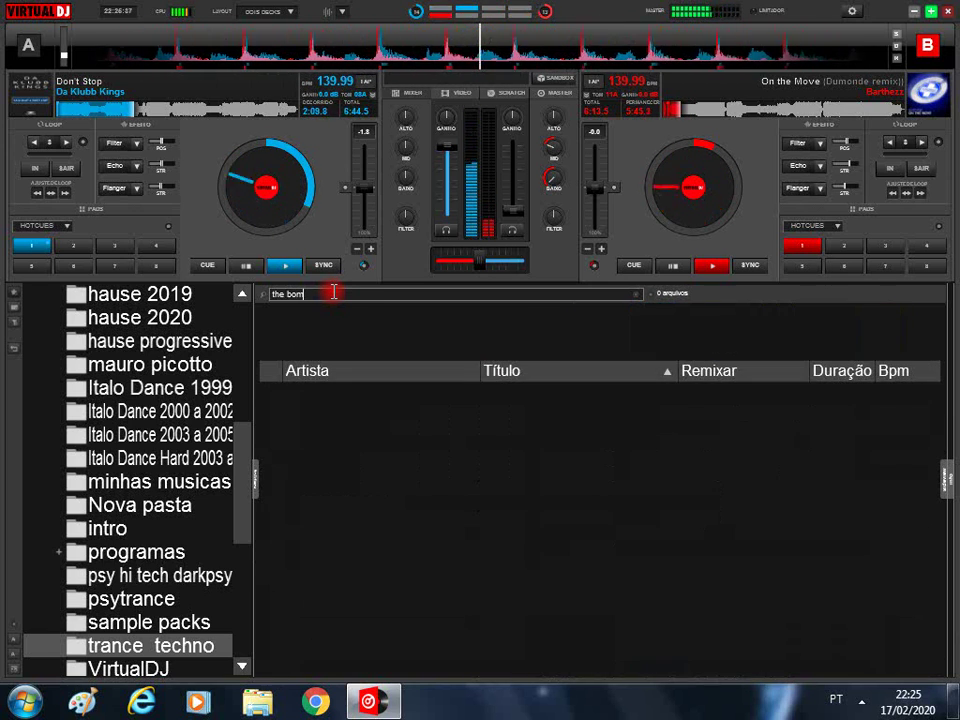
Change the library search to "tha bo" and load tha Bomb by Tha Bomb onto deck B
key("BackSpace")
key("BackSpace")
key("BackSpace")
key("BackSpace")
key("BackSpace")
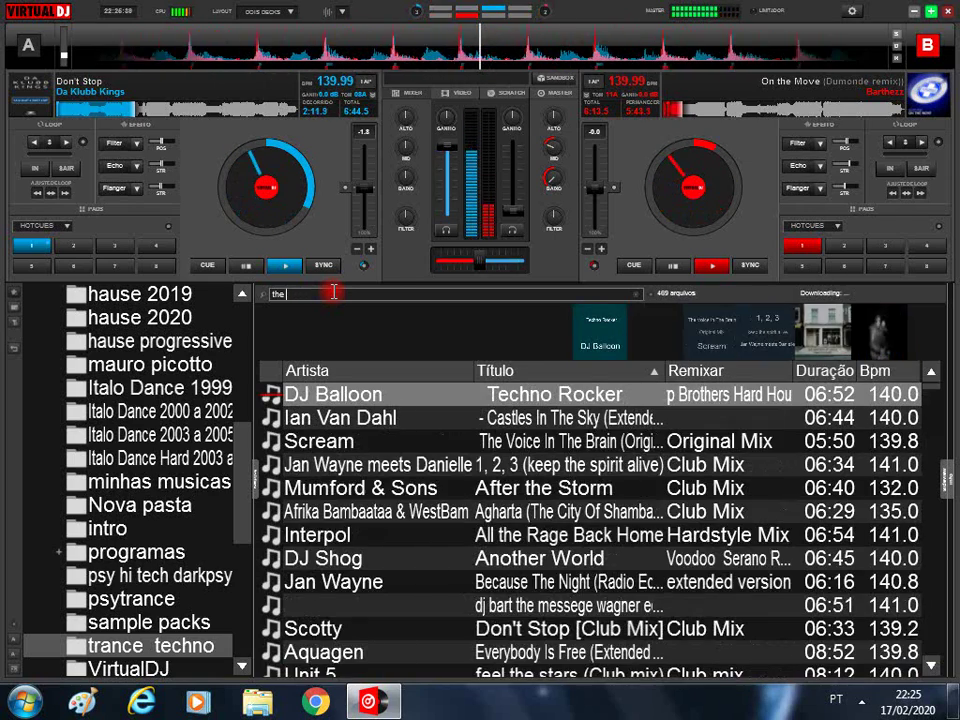
type("a bo")
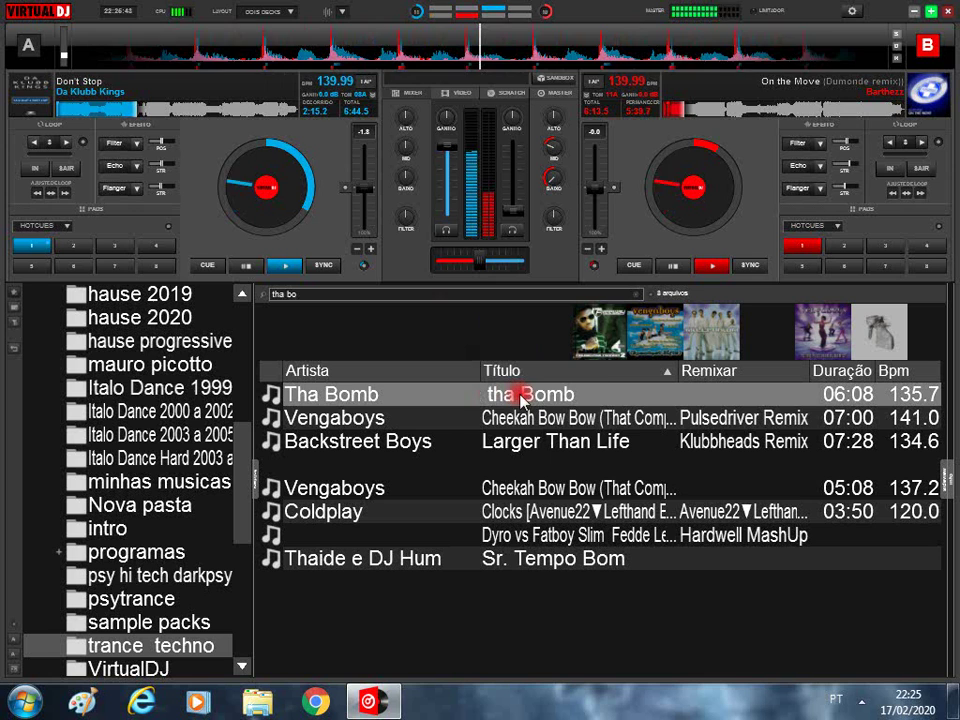
left_click_drag(497, 394, 678, 236)
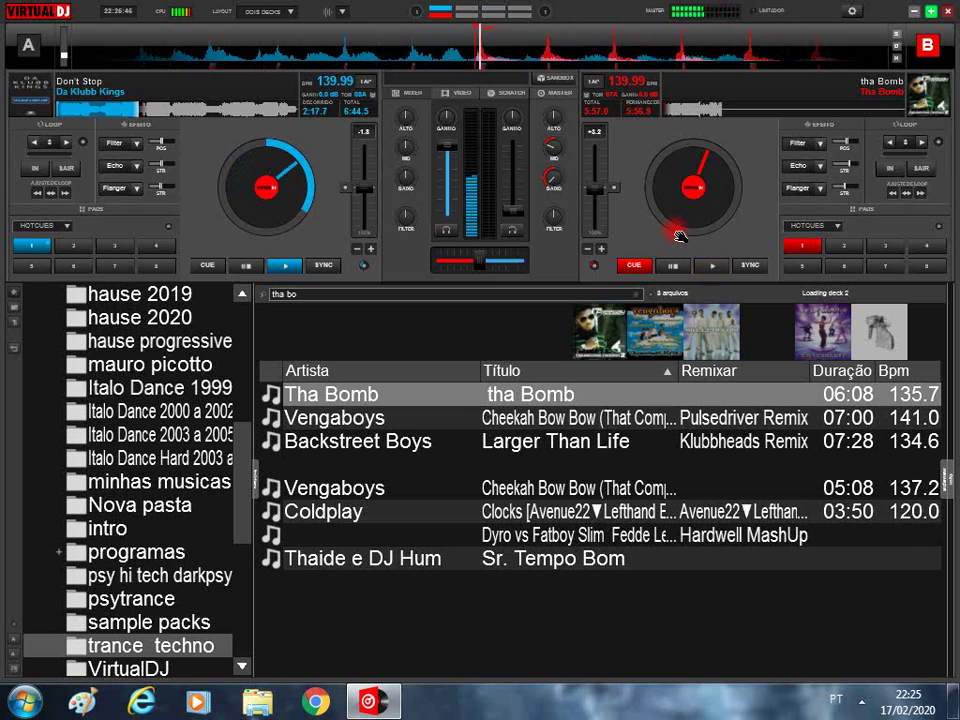
Apply a temporary Echo to Don't Stop on deck A and bring in tha Bomb on deck B at raised volume
key("e")
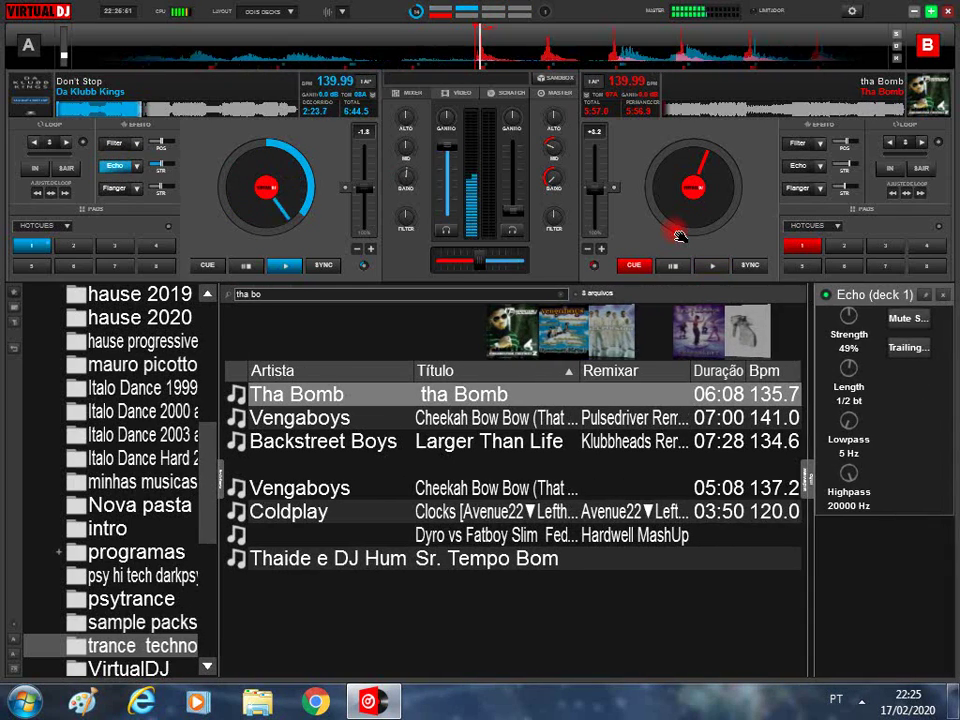
key("e")
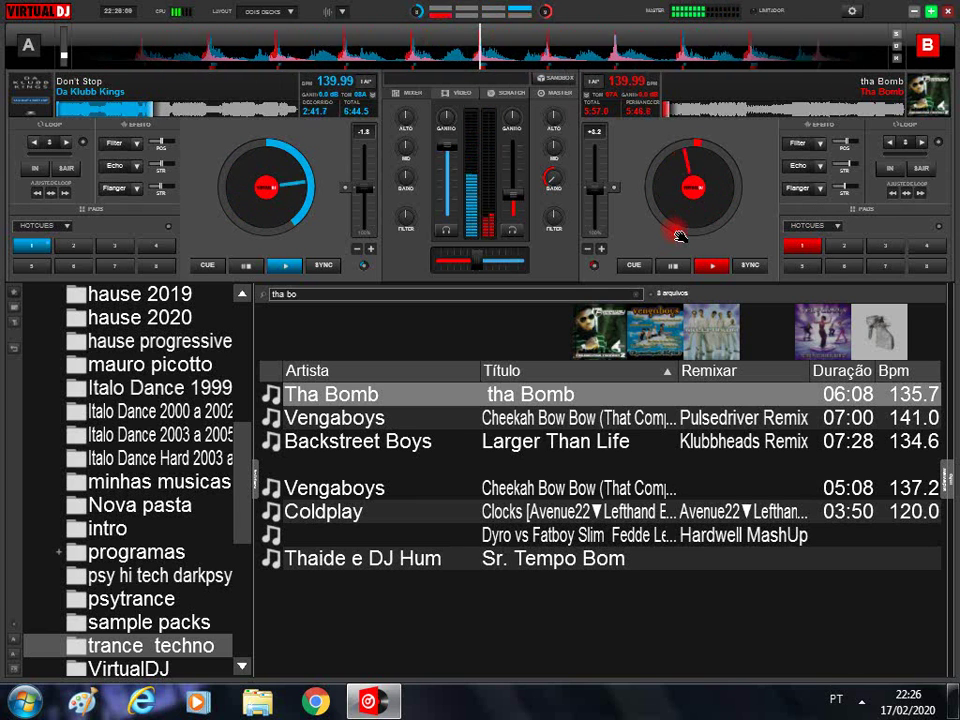
left_click(679, 235)
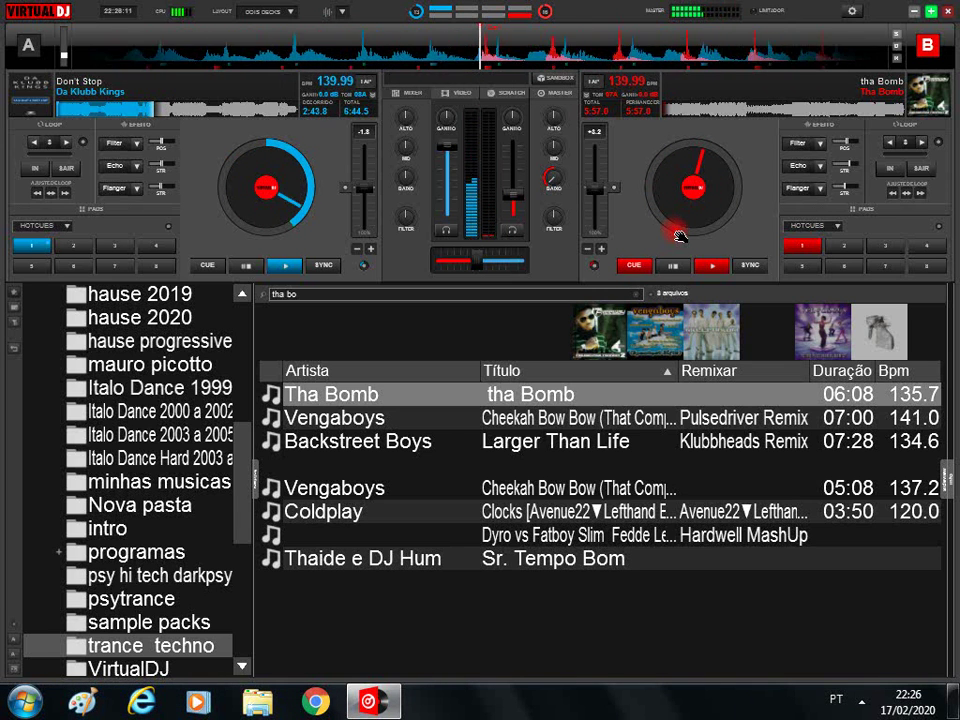
left_click(679, 235)
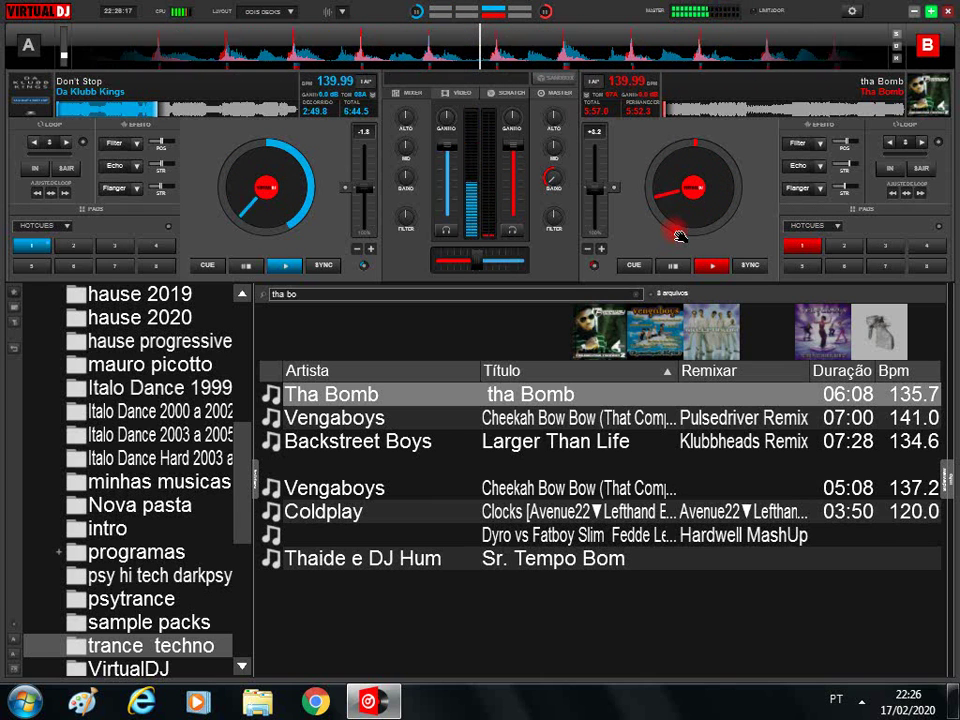
Fade out Don't Stop after an 8-beat loop, then load The Birds by Question Mark from the trance techno folder onto deck A
left_click(679, 235)
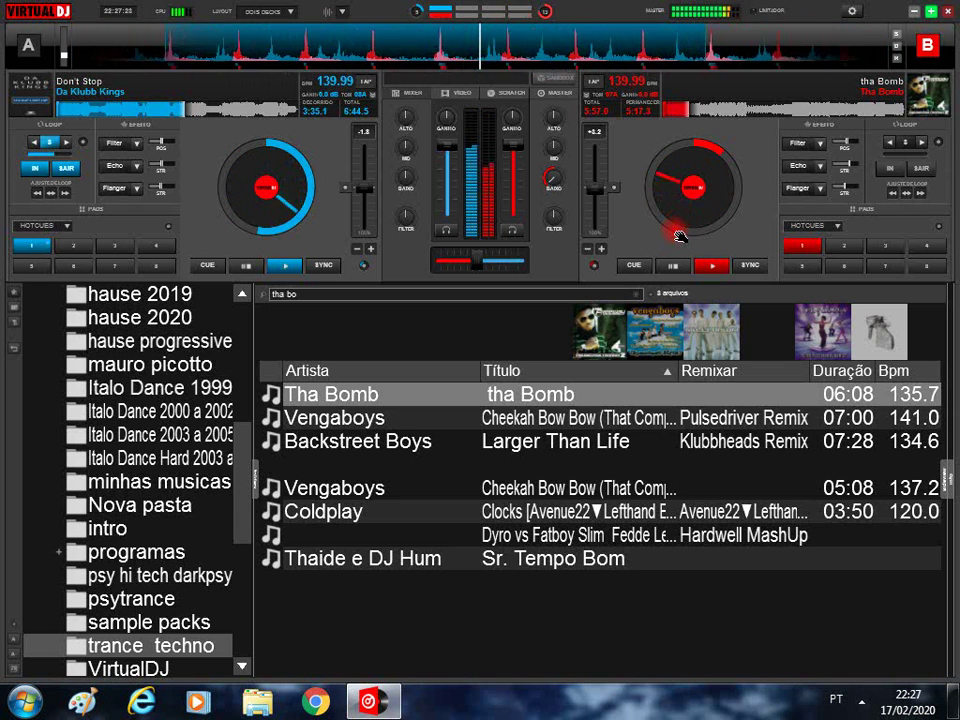
key("f")
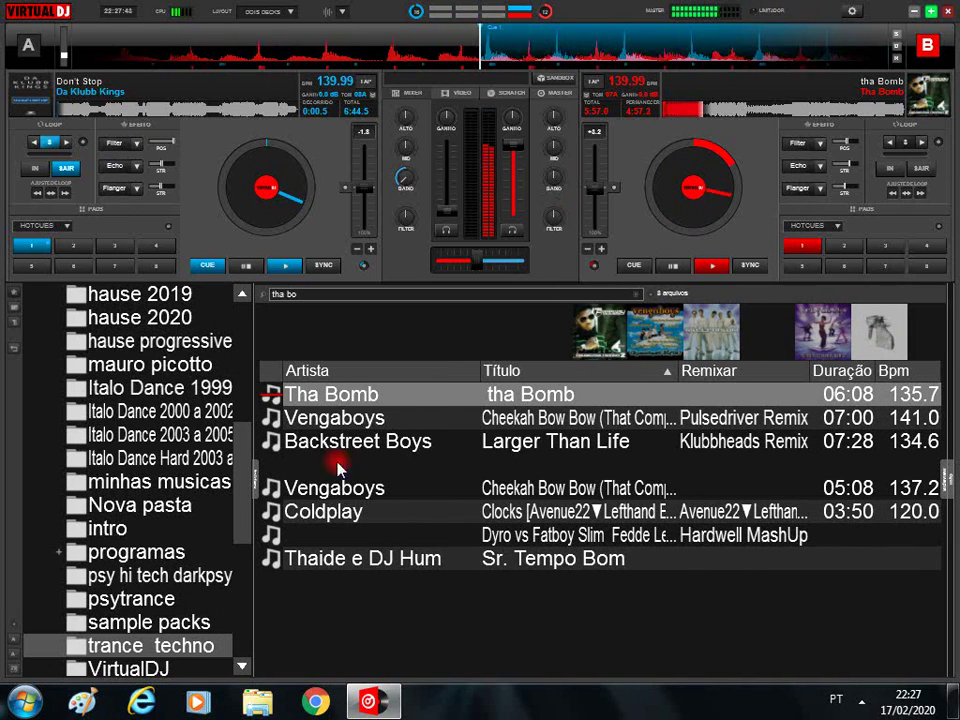
left_click(195, 648)
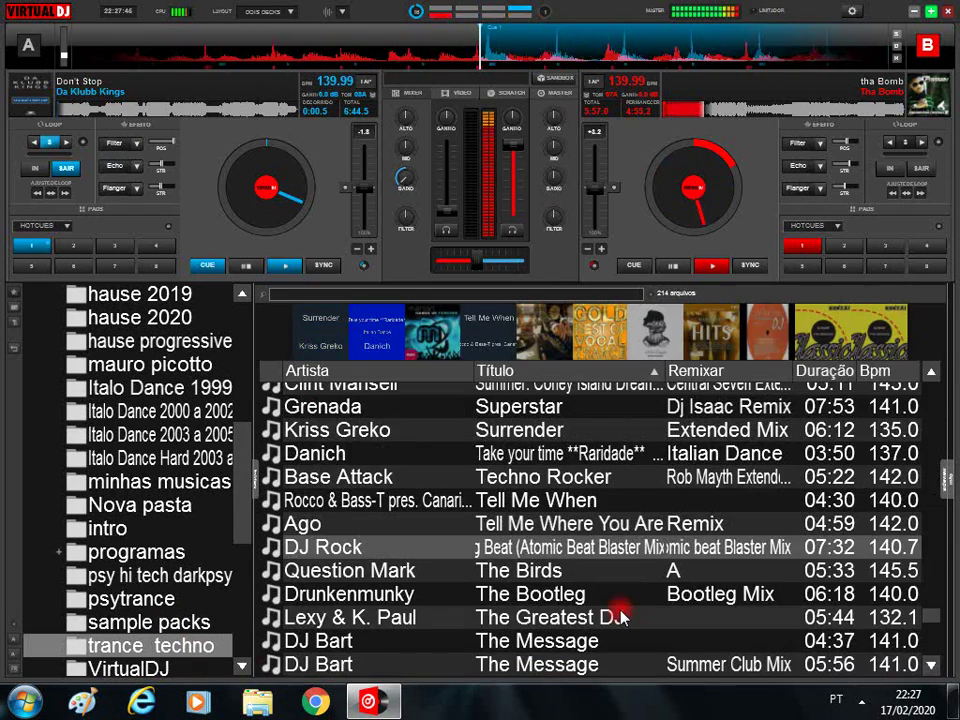
left_click_drag(520, 566, 290, 120)
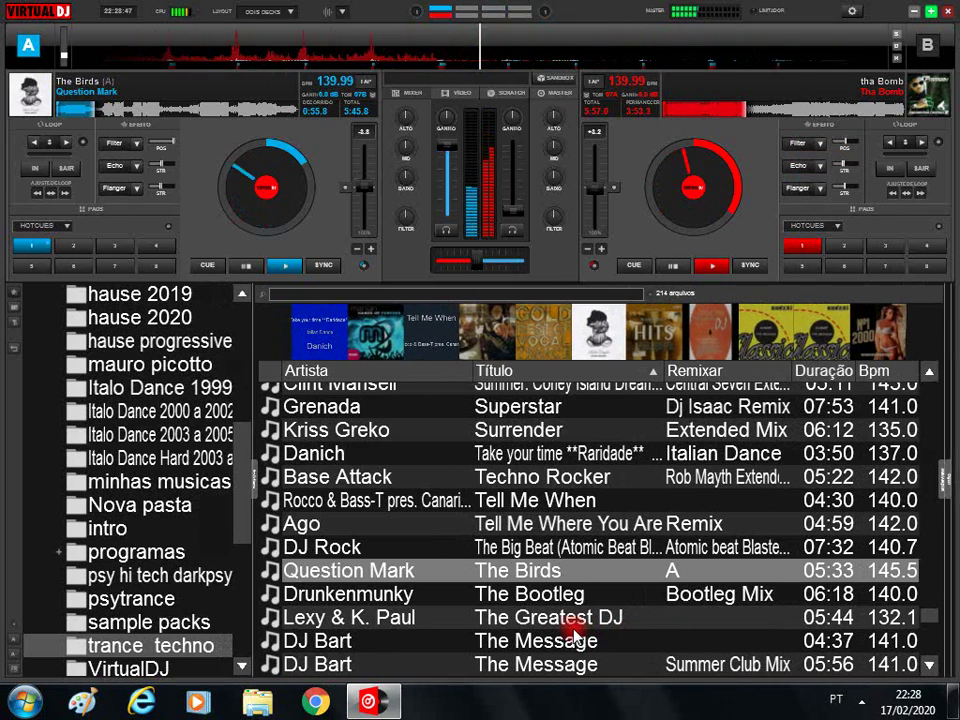
Find Tricky Tricky (DJ Sequenza Remix) by Busted further along the track list and load it onto deck B
scroll(580, 522, "down", 2)
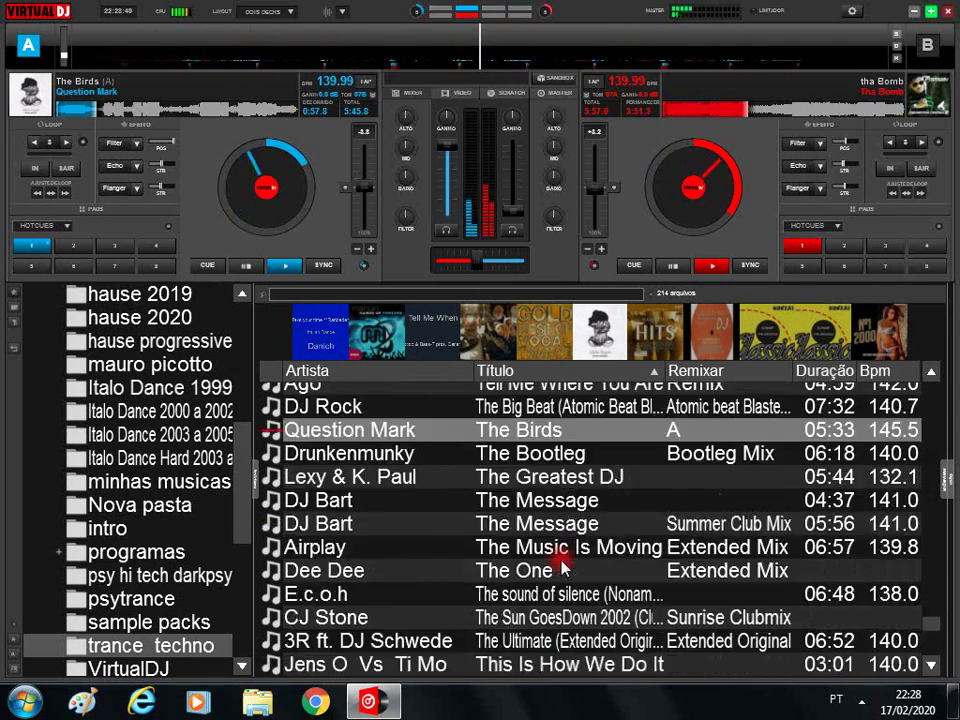
scroll(487, 630, "down", 3)
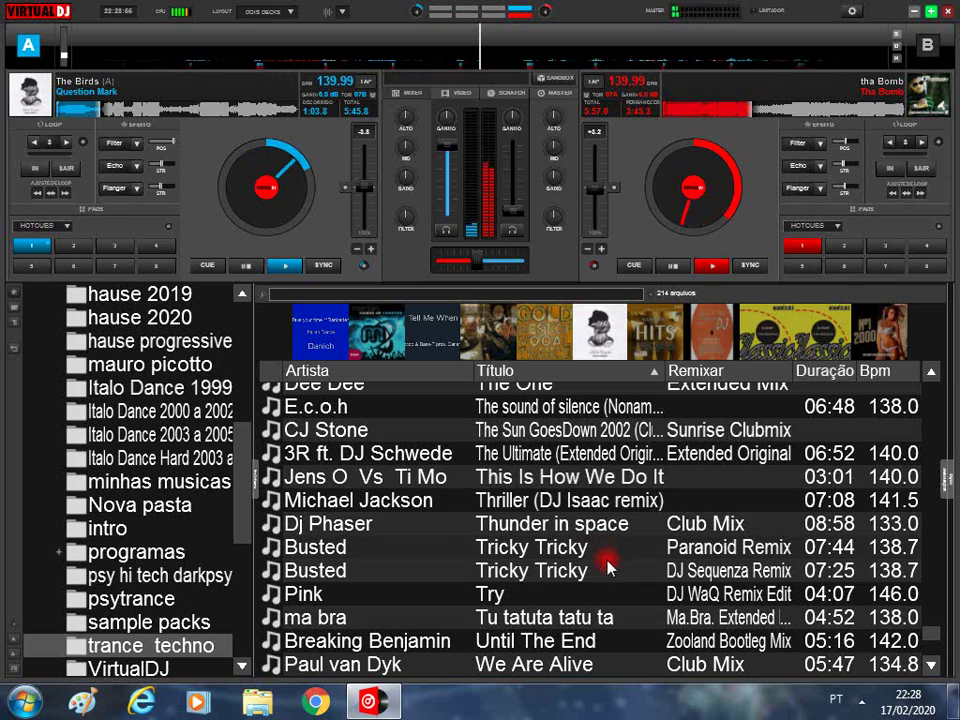
left_click_drag(606, 568, 700, 226)
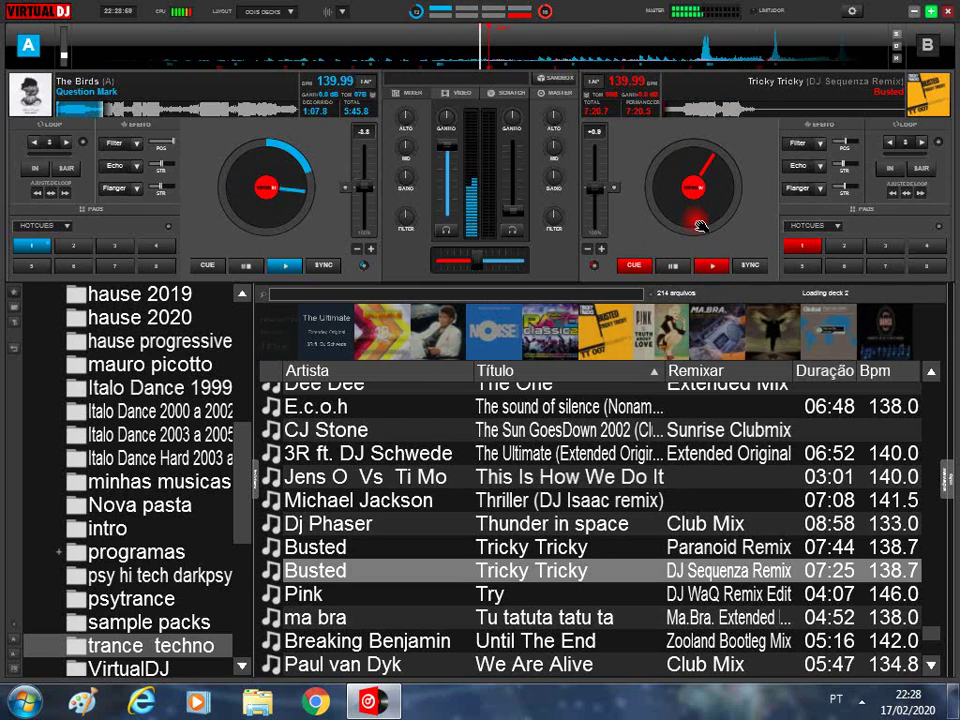
key("space")
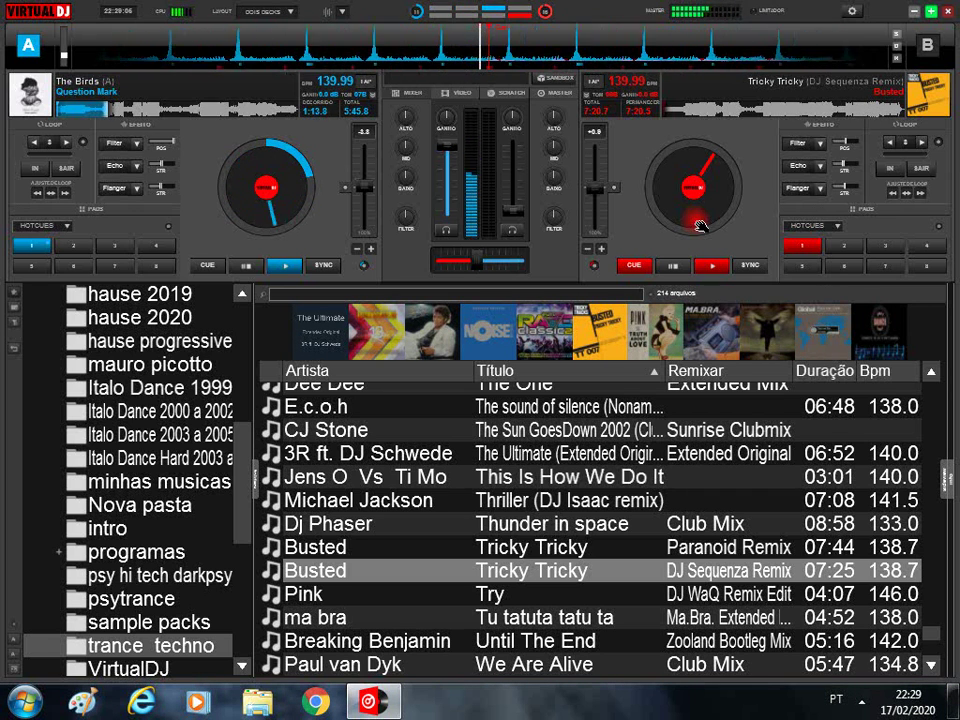
Browse the remaining tracks after Tricky Tricky through to You Gonna Want Me by Tiga for a following one
key("Down")
key("Down")
key("Down")
key("Down")
key("Down")
key("Down")
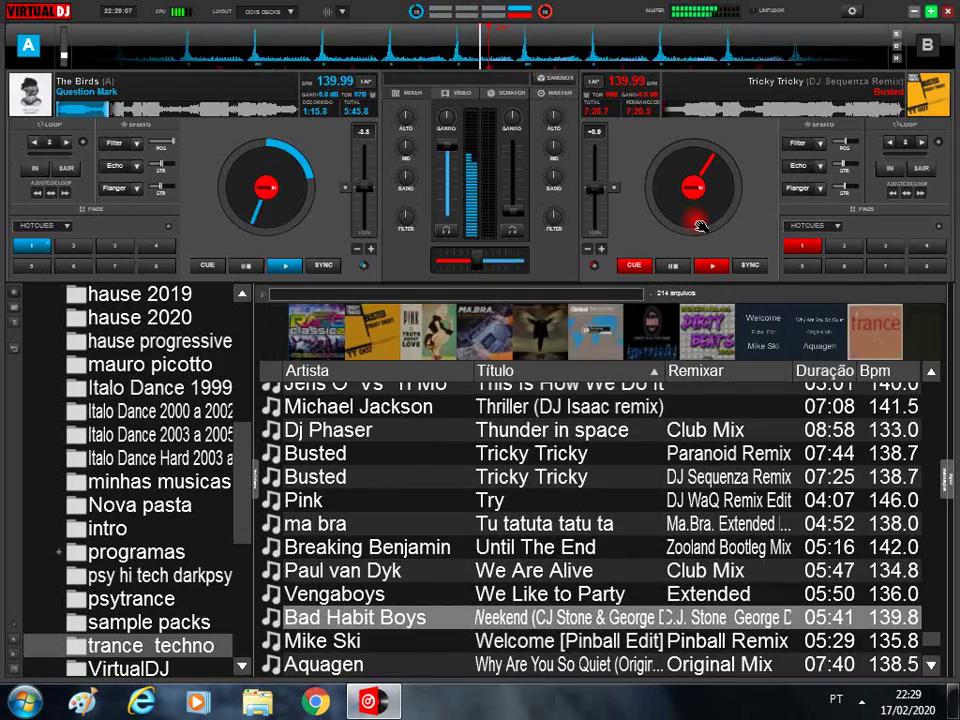
key("Down")
key("Down")
key("Down")
key("Down")
key("Down")
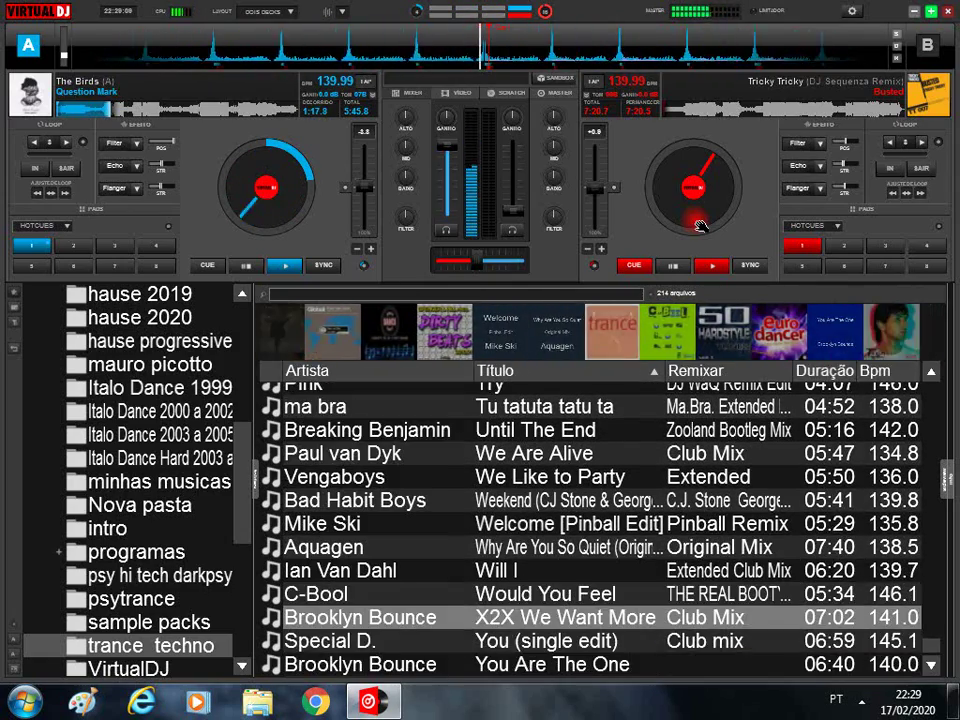
key("Down")
key("Down")
key("Down")
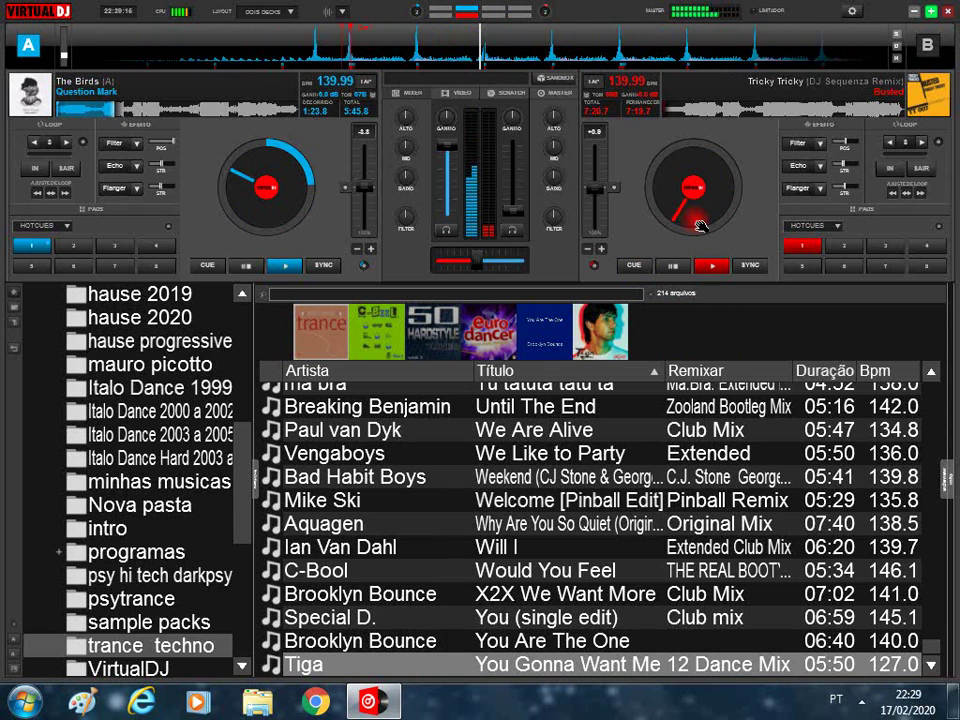
Preview Tricky Tricky on deck B from about the 1:49 mark, then mix into it from The Birds
left_click(724, 113)
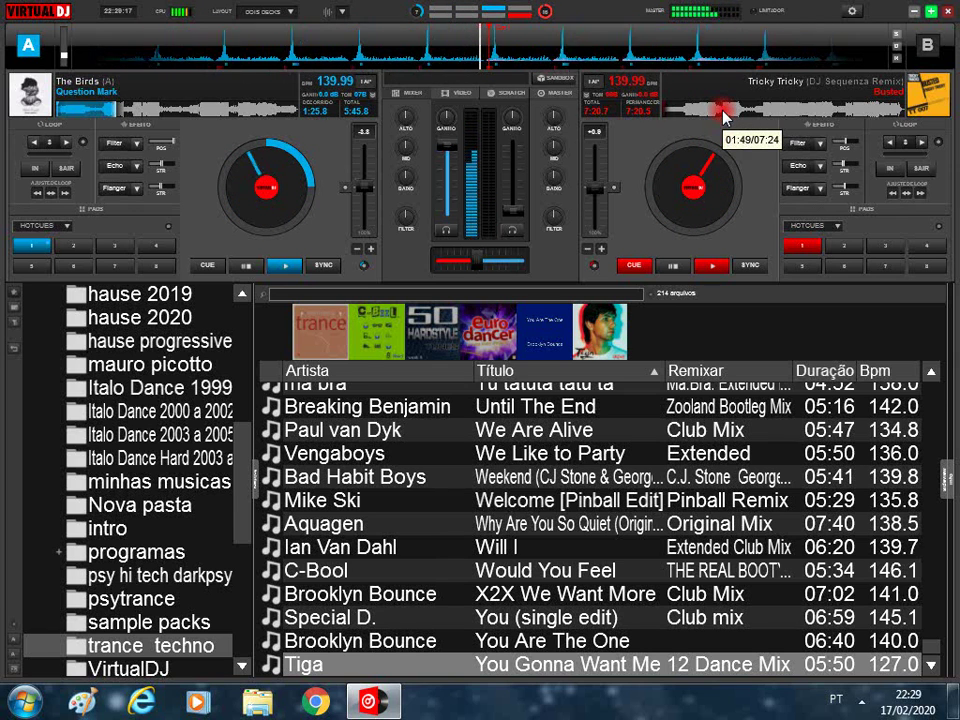
left_click(724, 113)
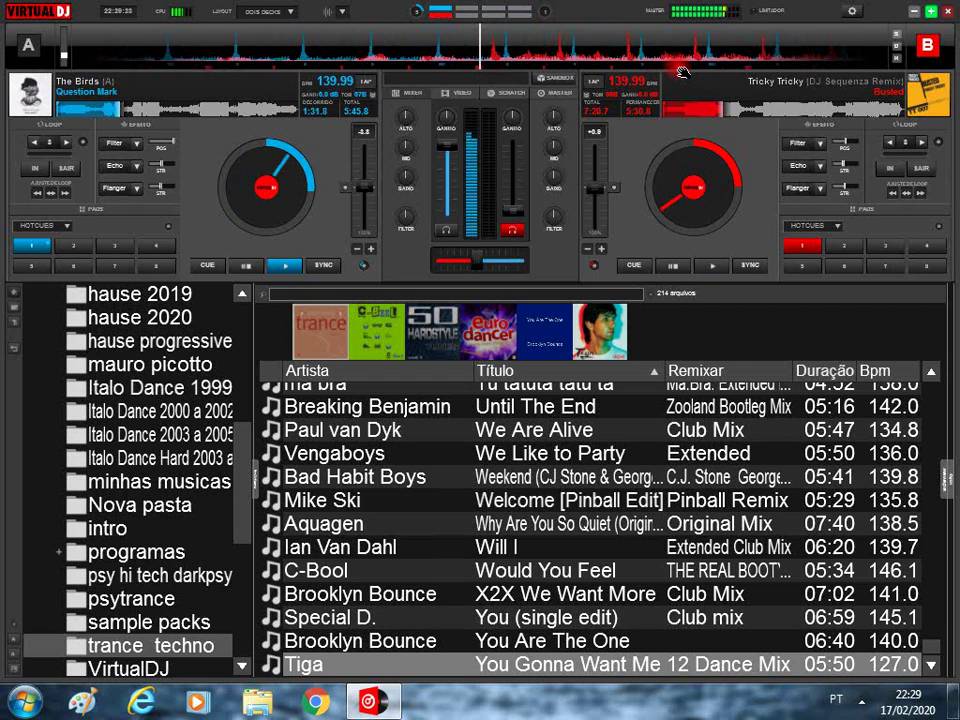
left_click(679, 268)
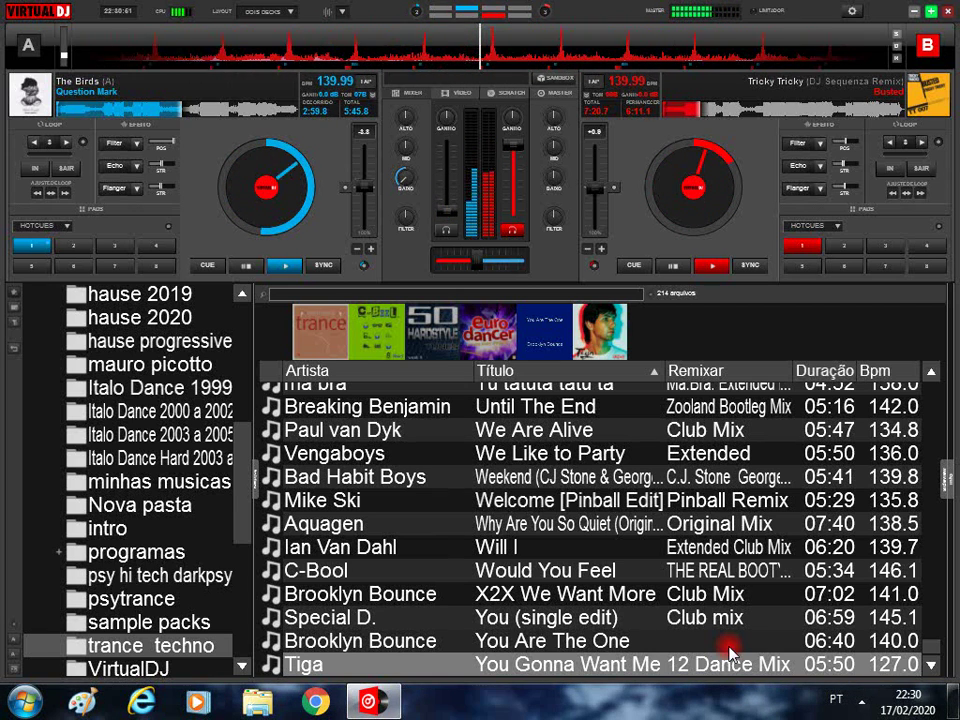
Return The Birds on deck A to its start and browse back through the list as far as Take your time by Danich
key("Home")
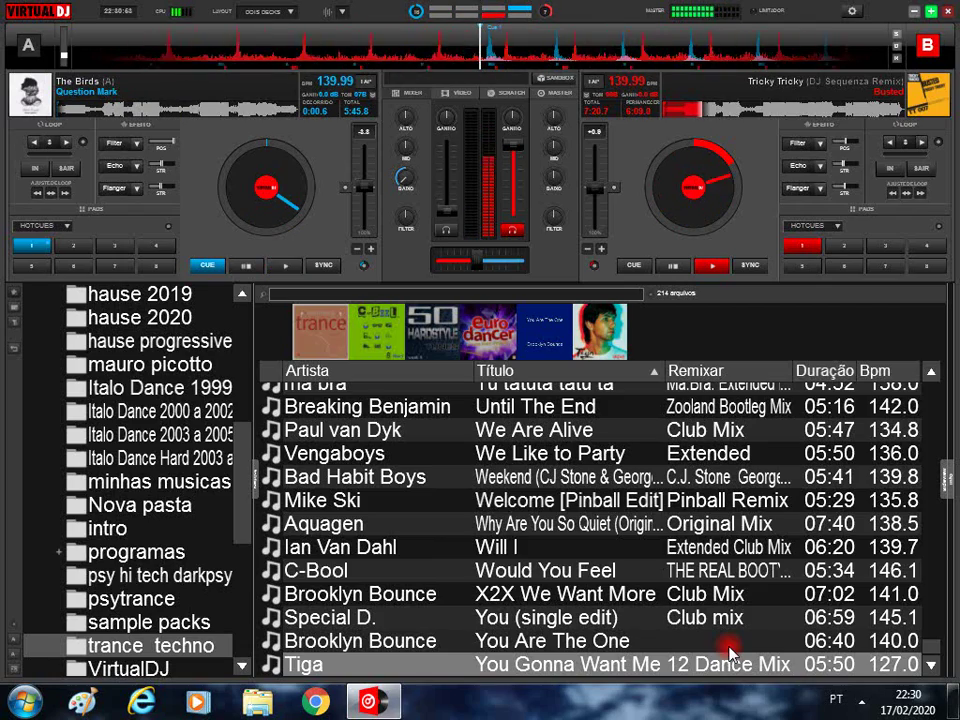
key("Up")
key("Up")
key("Up")
key("Up")
key("Up")
key("Up")
key("Up")
key("Up")
key("Up")
key("Up")
key("Up")
key("Up")
key("Up")
key("Up")
key("Up")
key("Up")
key("Up")
key("Up")
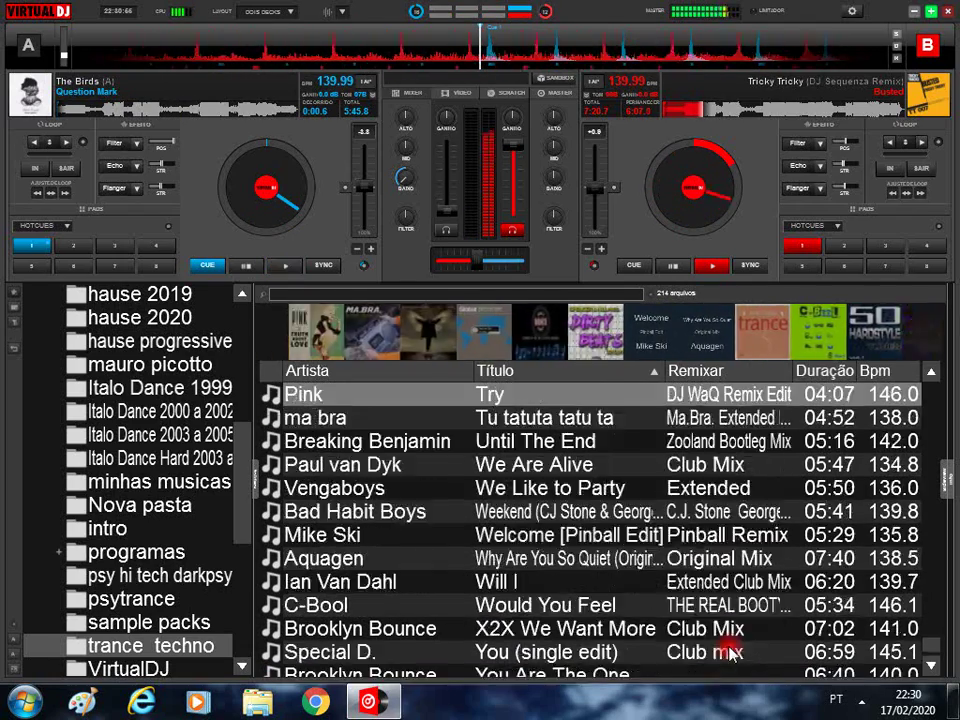
key("Down")
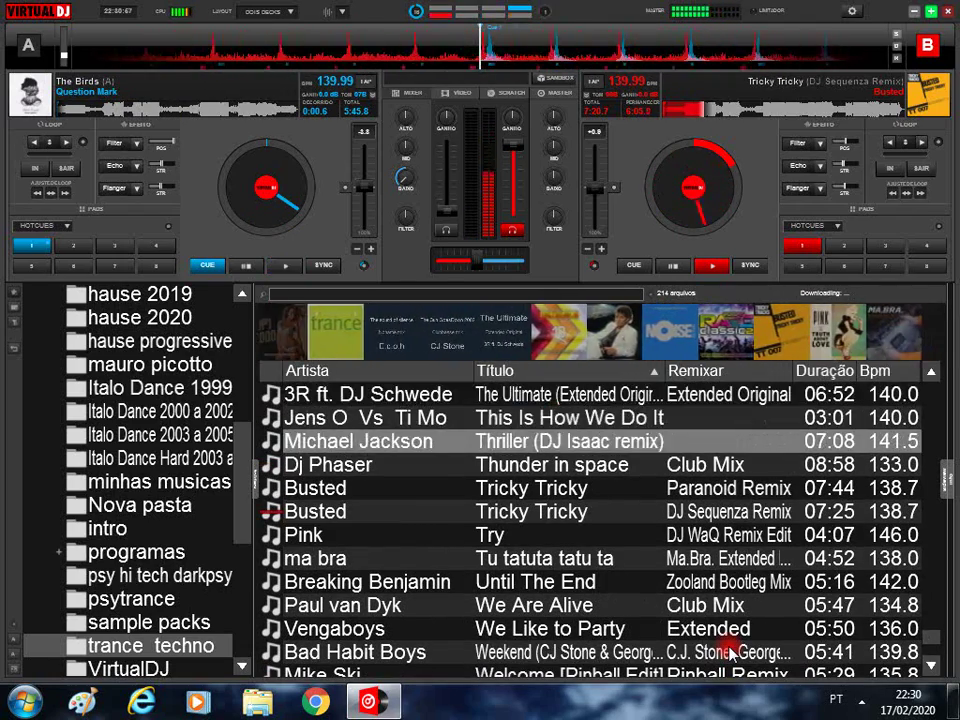
key("Up")
key("Up")
key("Up")
key("Up")
key("Up")
key("Up")
key("Up")
key("Up")
key("Up")
key("Up")
key("Up")
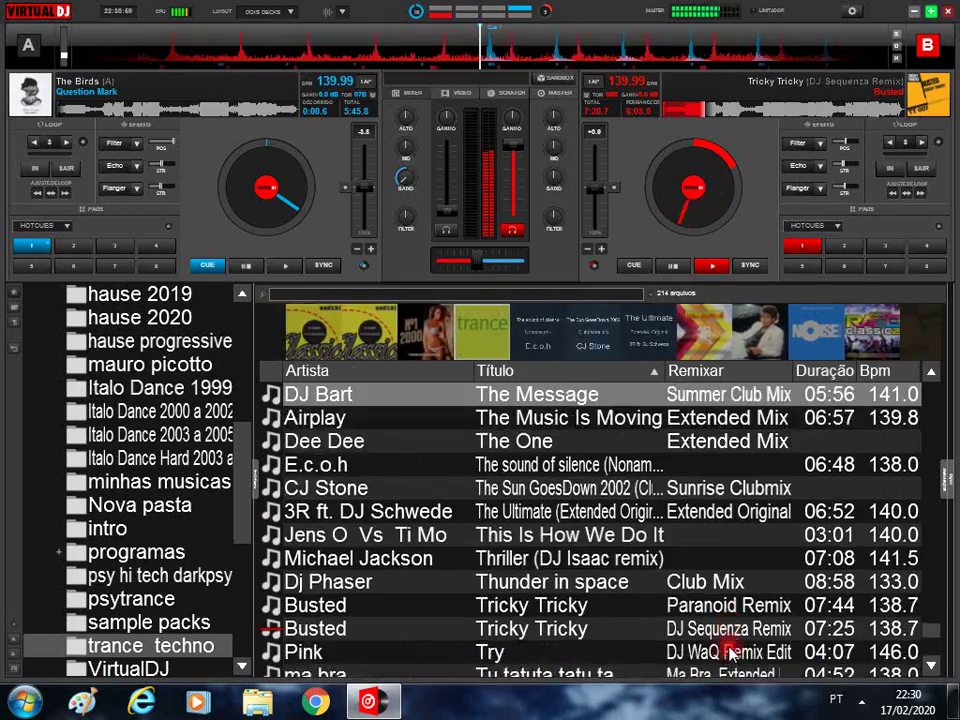
key("Up")
key("Up")
key("Up")
key("Up")
key("Up")
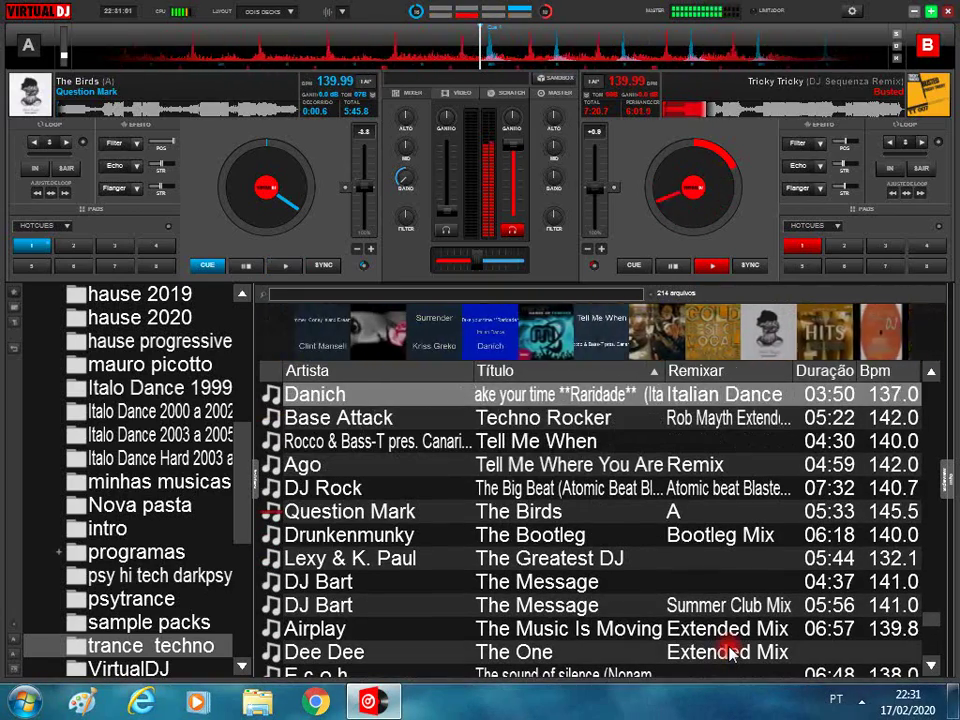
Browse forward from Take your time and select the 4:37 version of The Message by DJ Bart
key("Down")
key("Down")
key("Down")
key("Down")
key("Down")
key("Down")
key("Down")
key("Down")
key("Down")
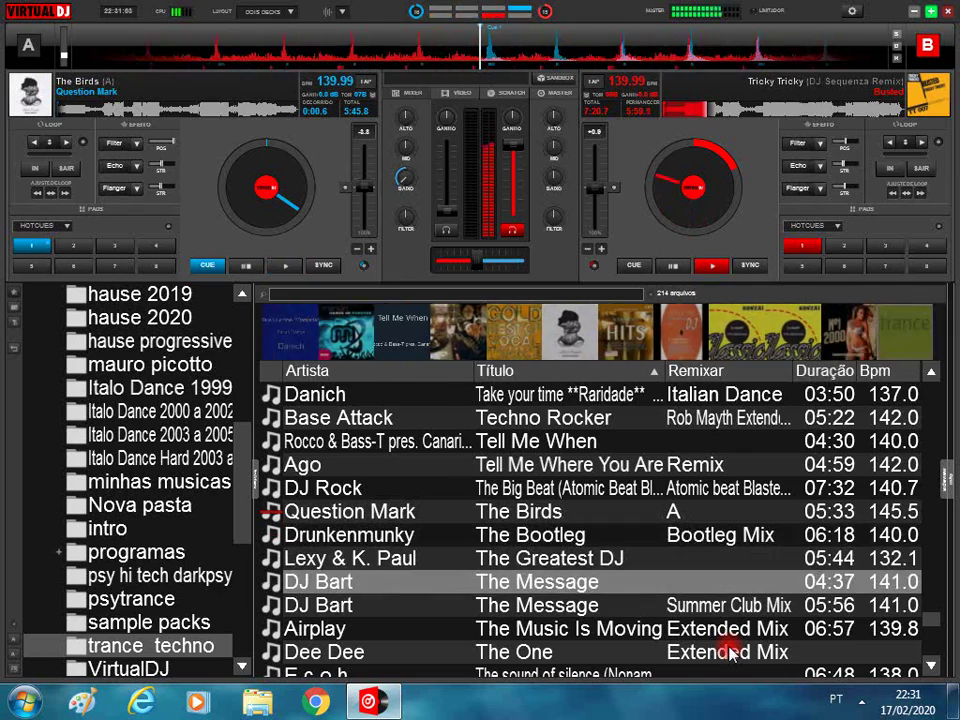
key("Down")
key("Down")
key("Down")
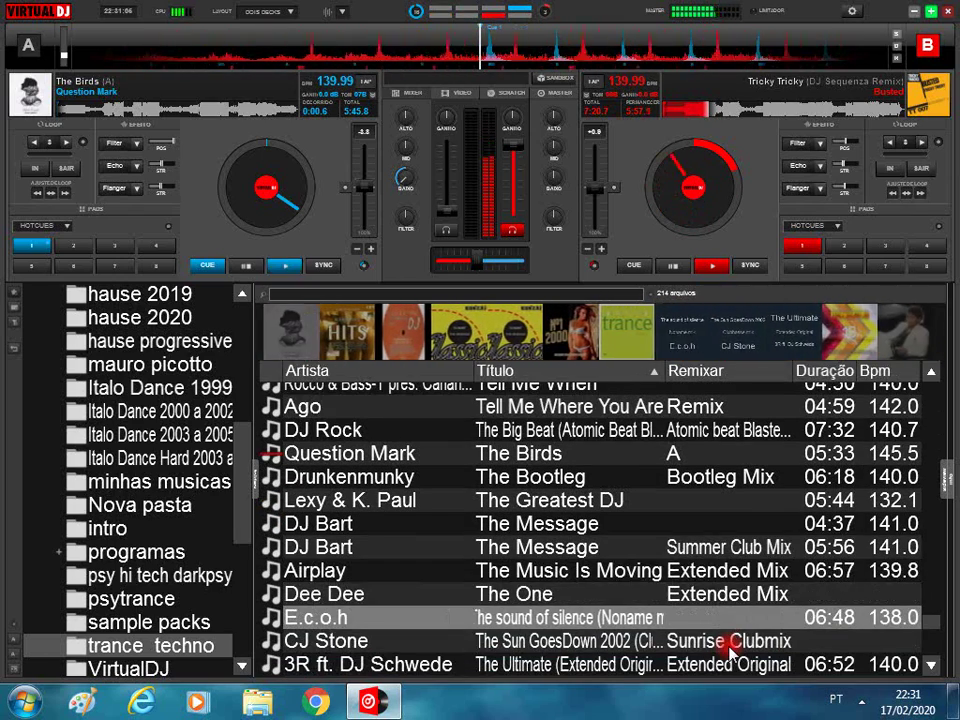
key("Up")
key("Up")
key("Up")
key("Up")
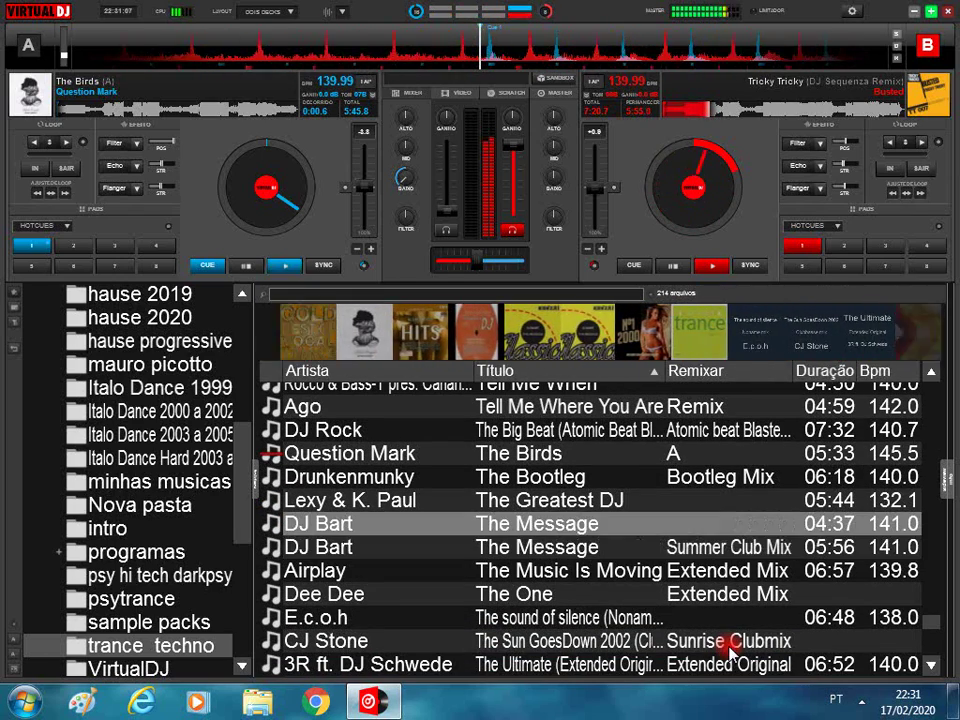
Load The Message by DJ Bart onto deck A, preview it and stop it at its cue point near 2:03
key("ctrl+Left")
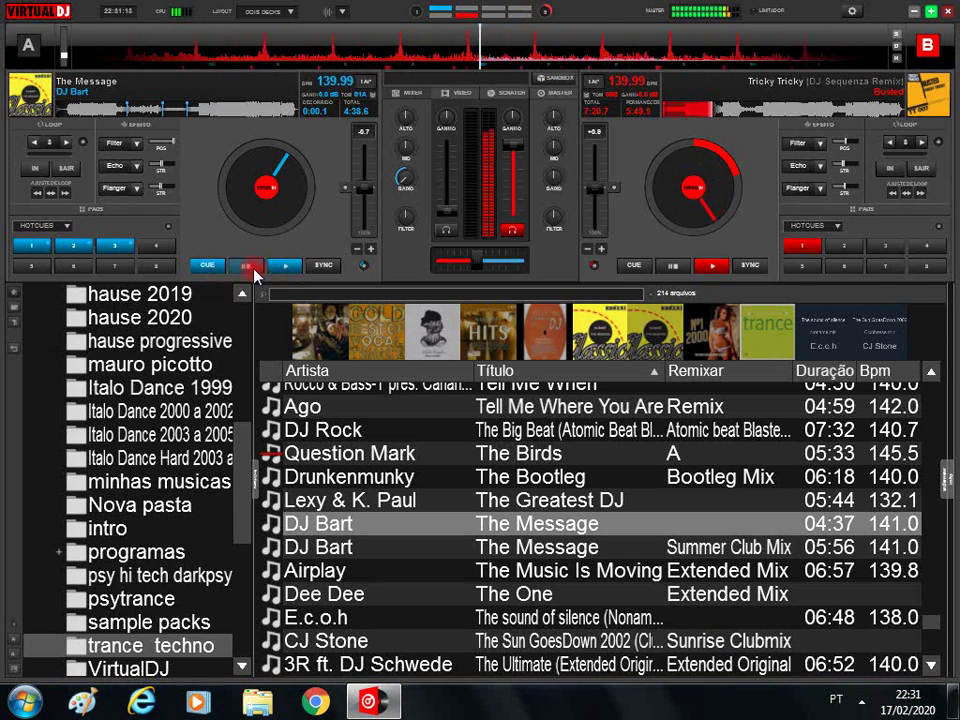
key("space")
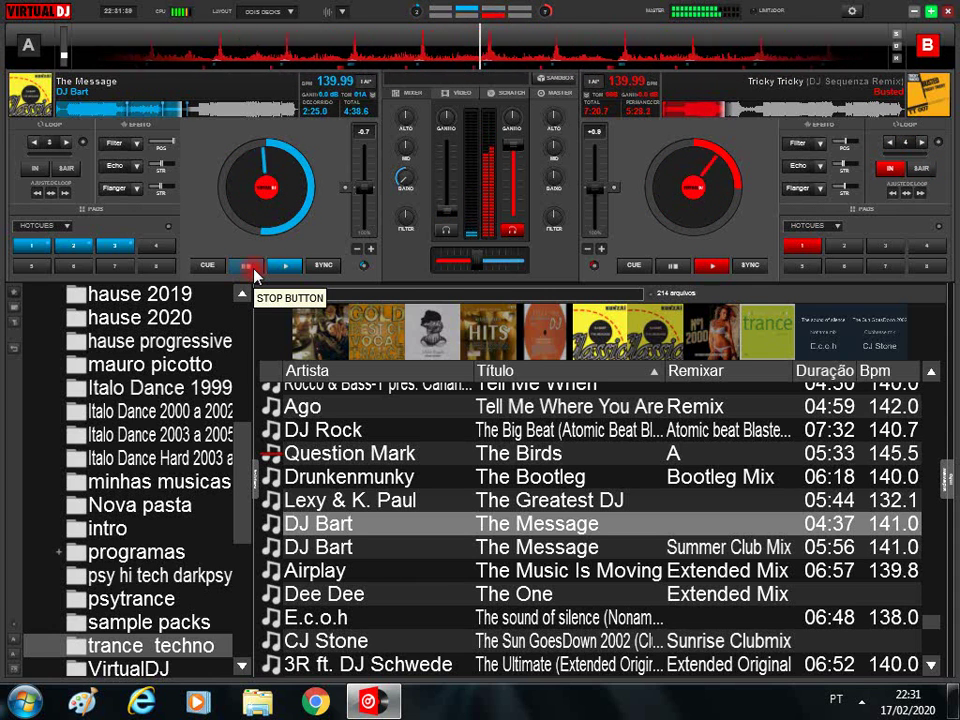
left_click(254, 272)
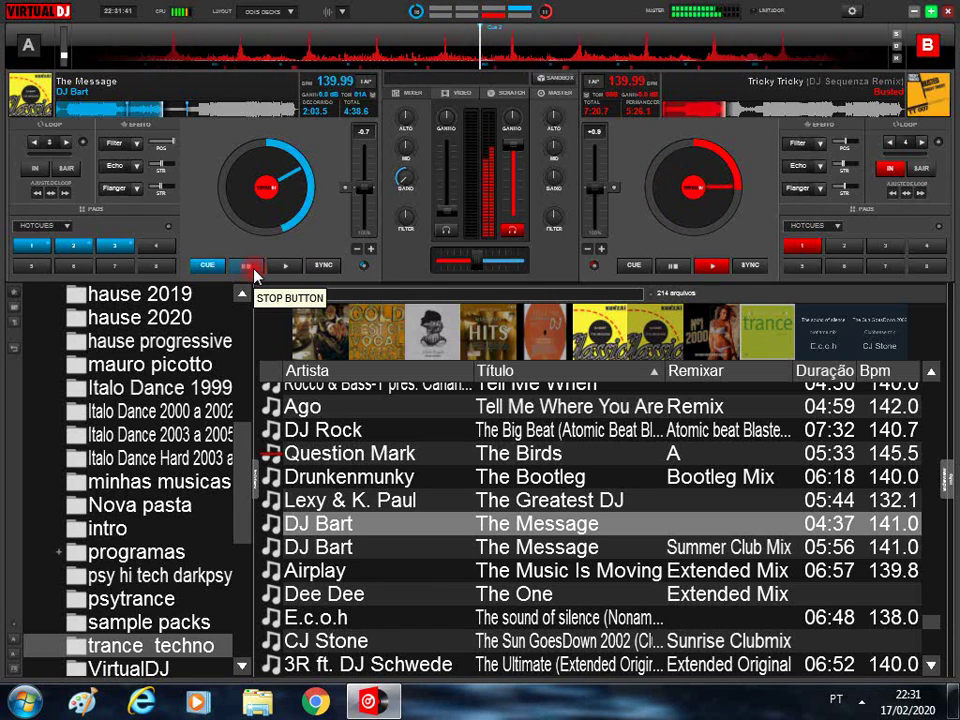
Start The Message on deck A from its cue point near 2:03 and mix into it from Tricky Tricky
left_click(254, 272)
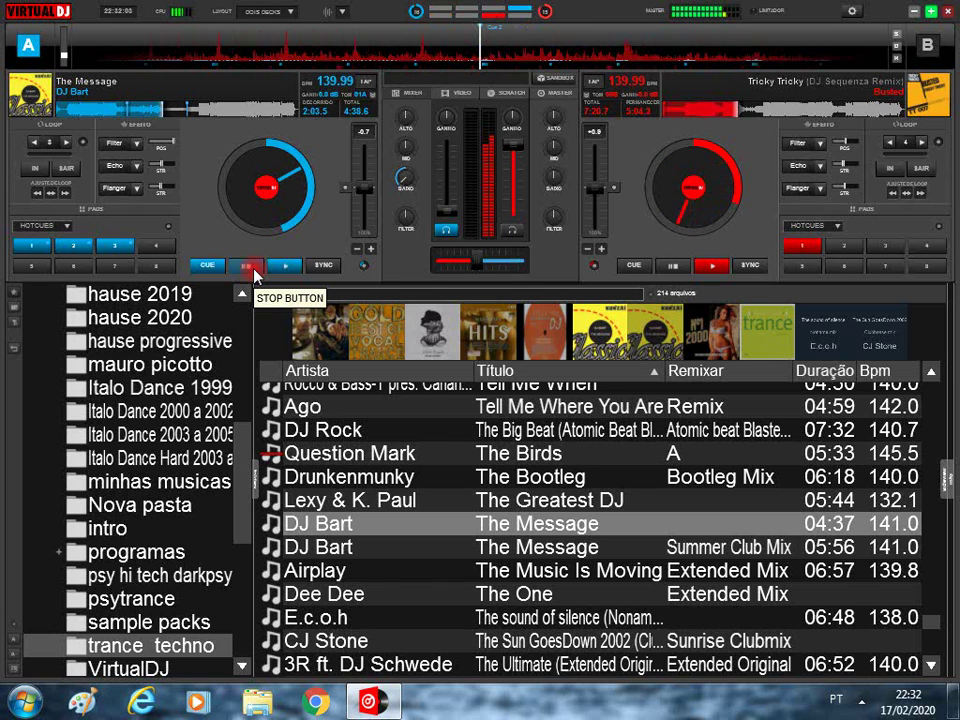
key("space")
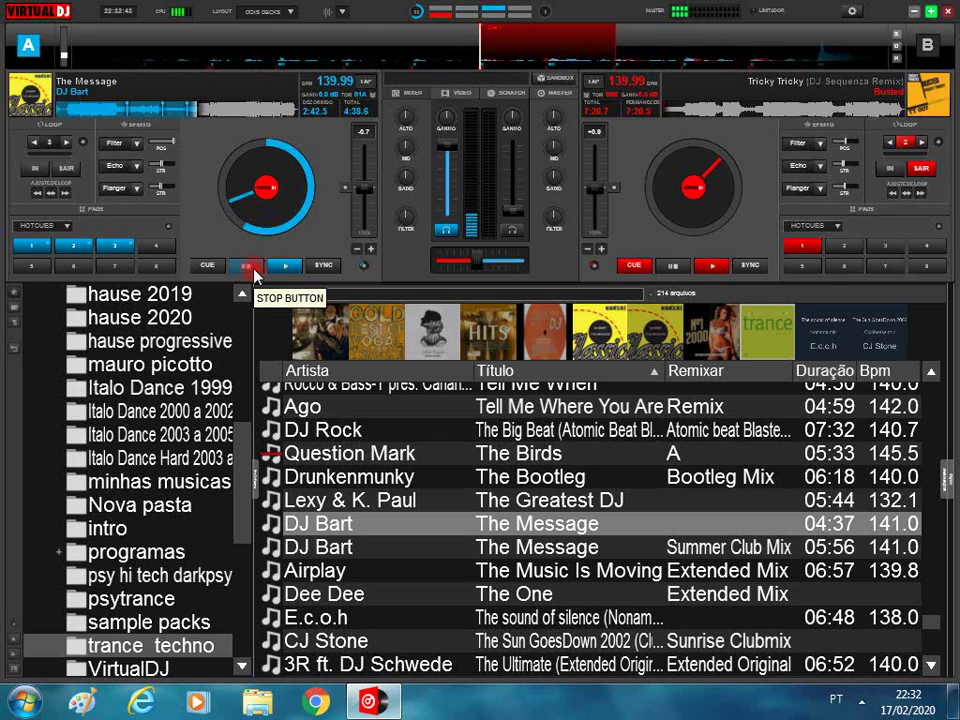
Browse back through the track list, load Revolution (We Call It) by DJ Klubbingman onto deck B and preview it from about the 1:50 mark
scroll(463, 437, "up", 2)
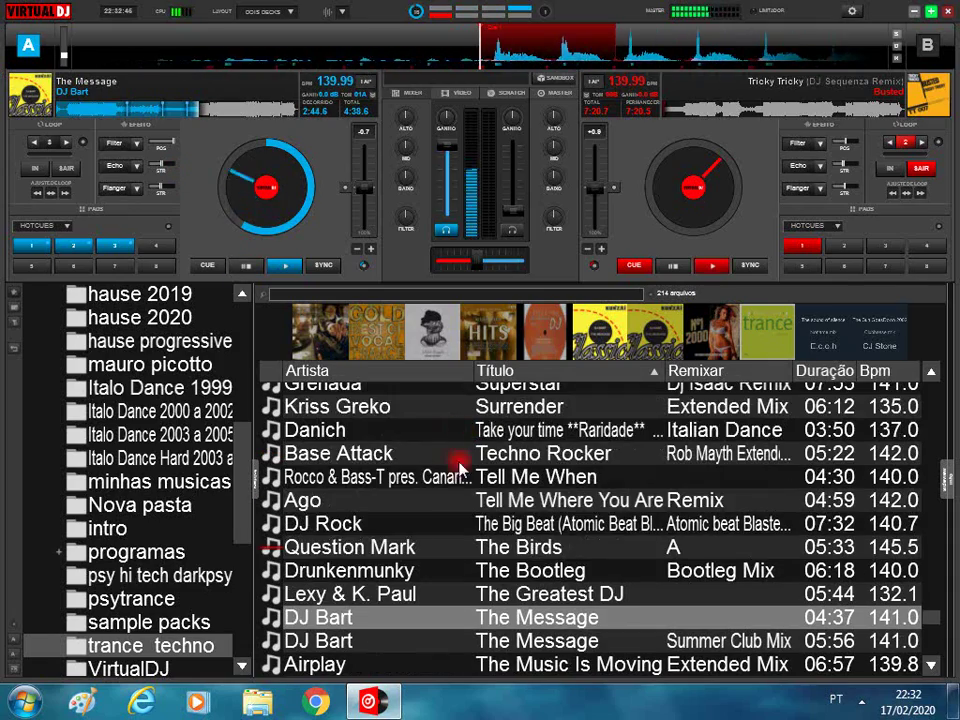
scroll(455, 495, "up", 3)
scroll(455, 497, "up", 4)
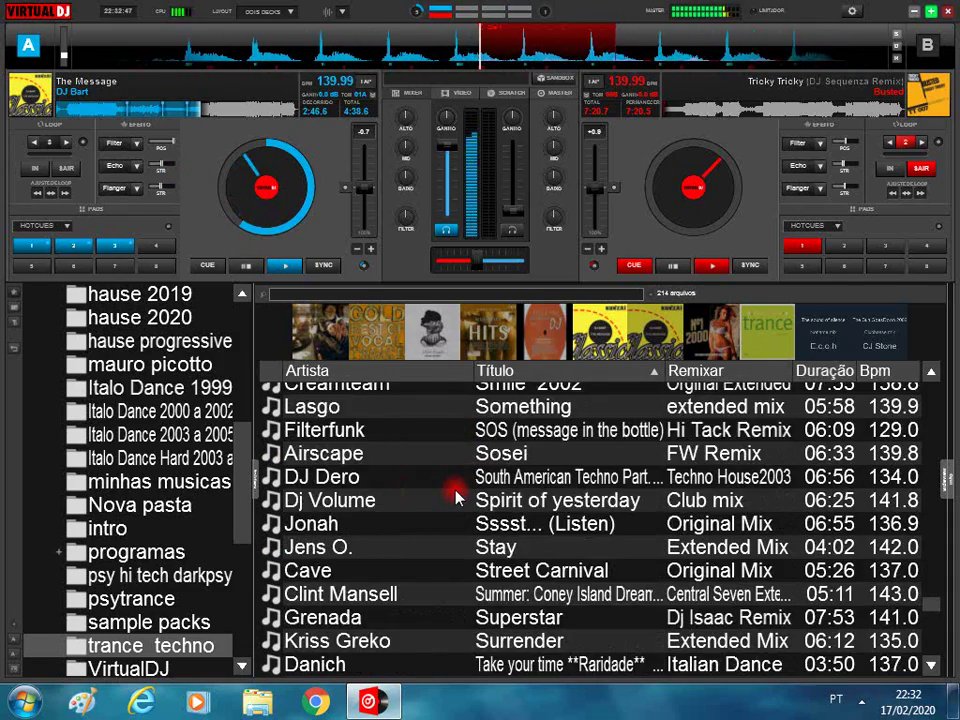
scroll(455, 497, "up", 1)
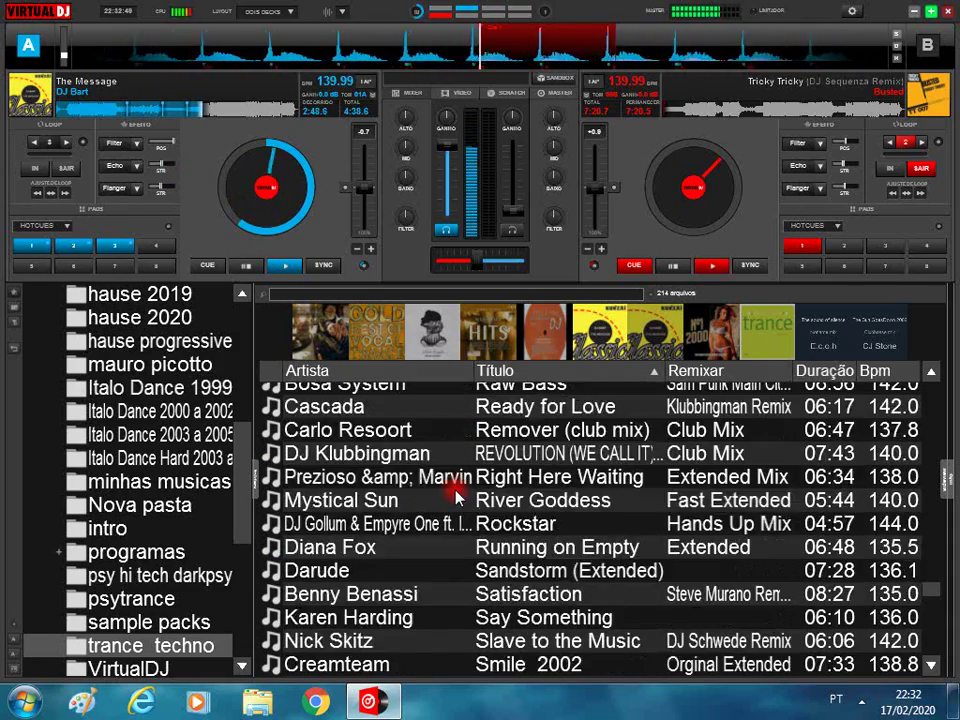
scroll(455, 497, "up", 2)
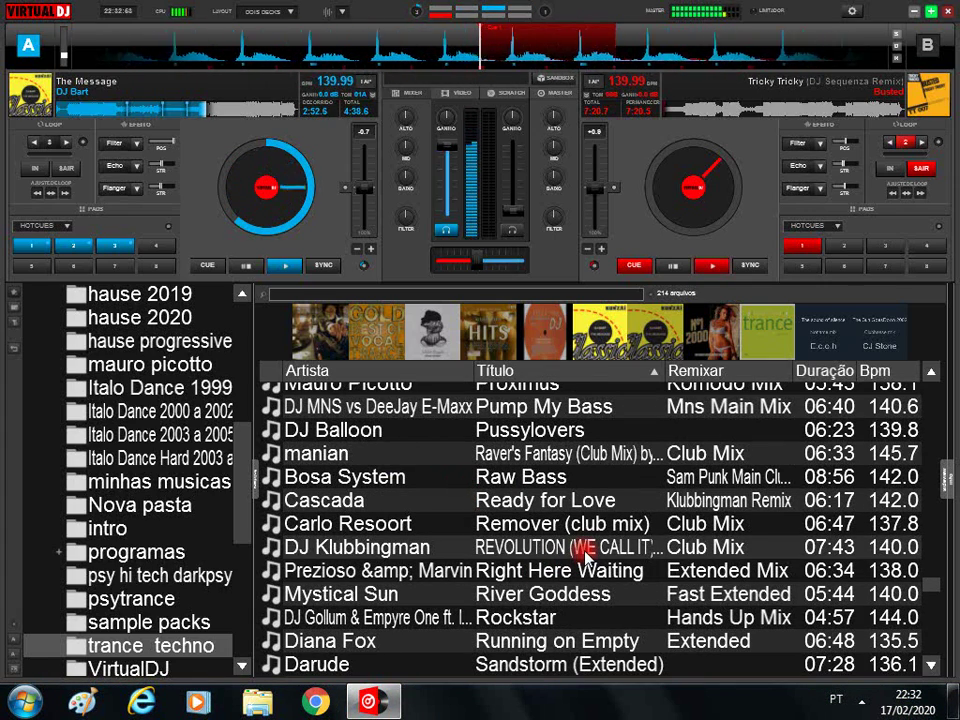
left_click_drag(583, 558, 718, 236)
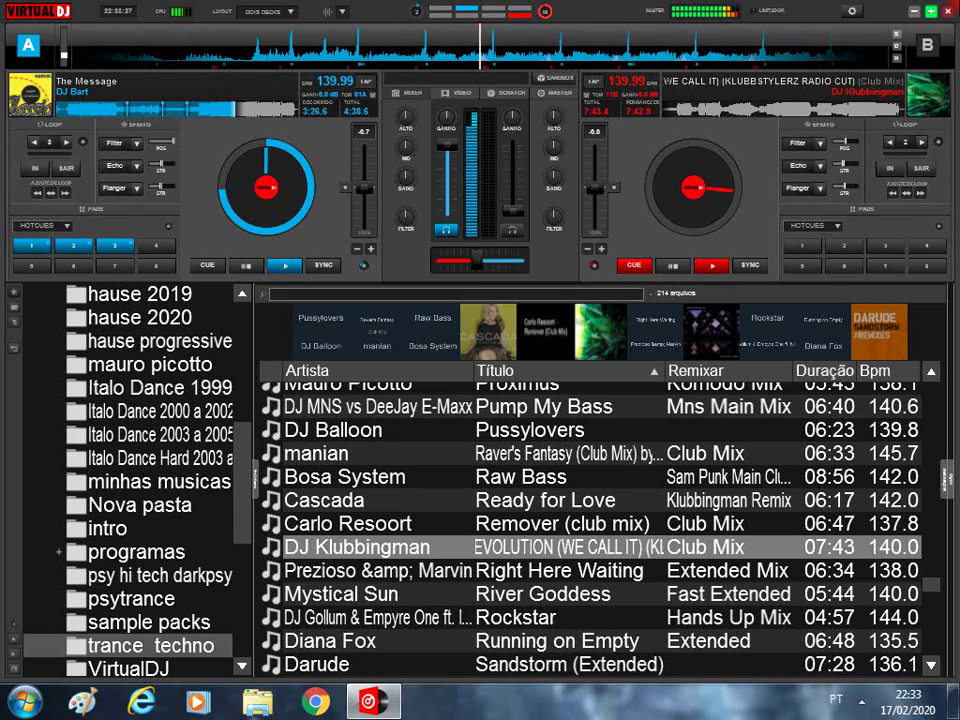
left_click(723, 118)
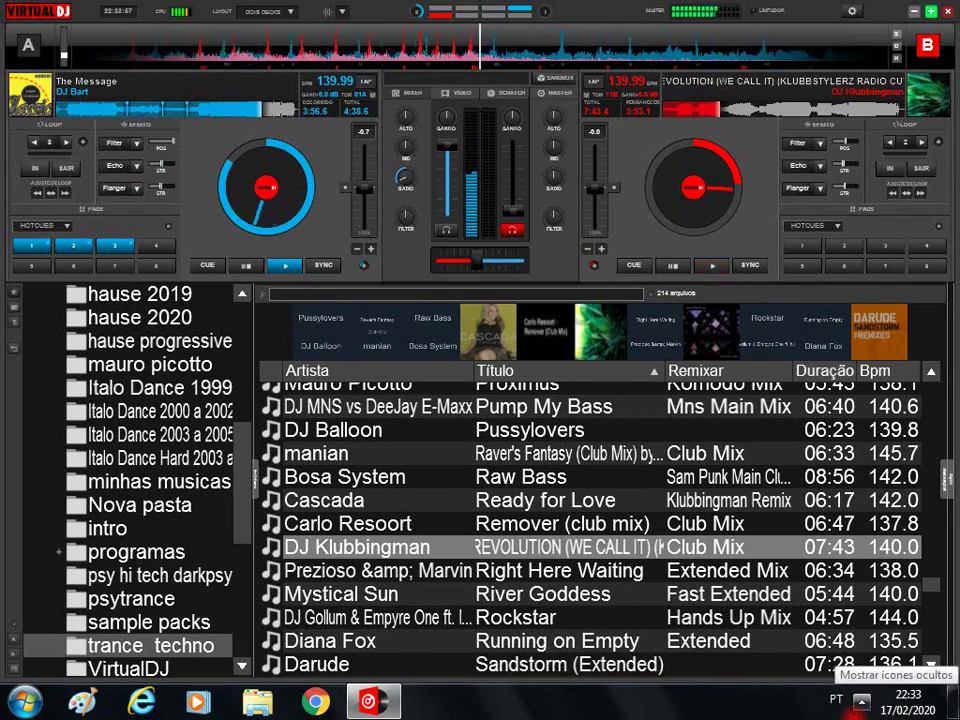
Bring up the hidden Aiseesoft Screen Recorder controls and move their window down over the end of the track list
left_click(865, 702)
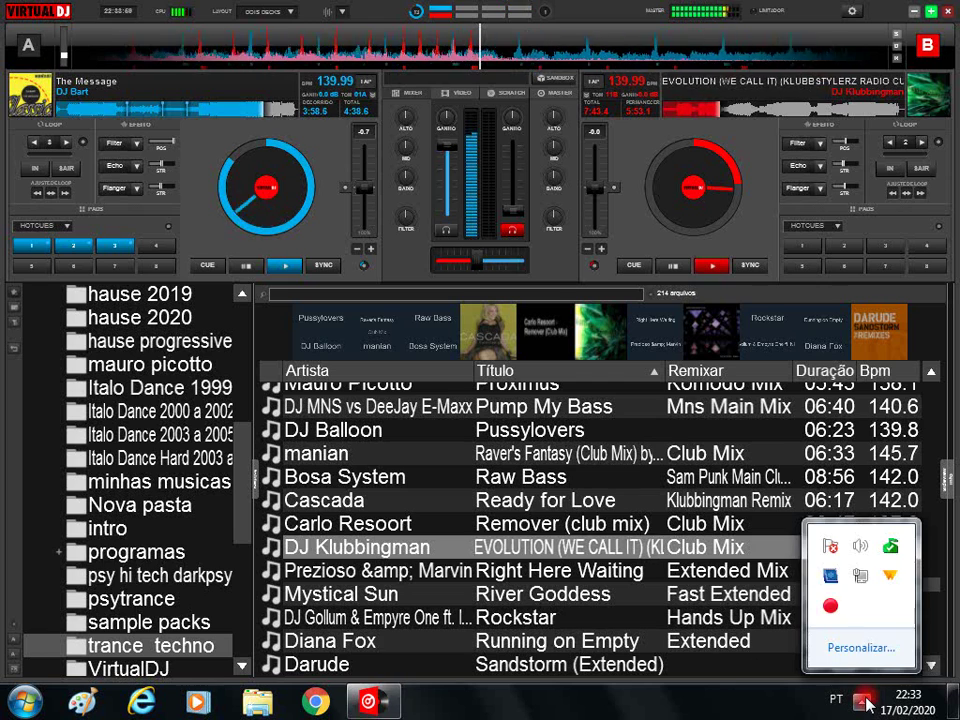
left_click(833, 607)
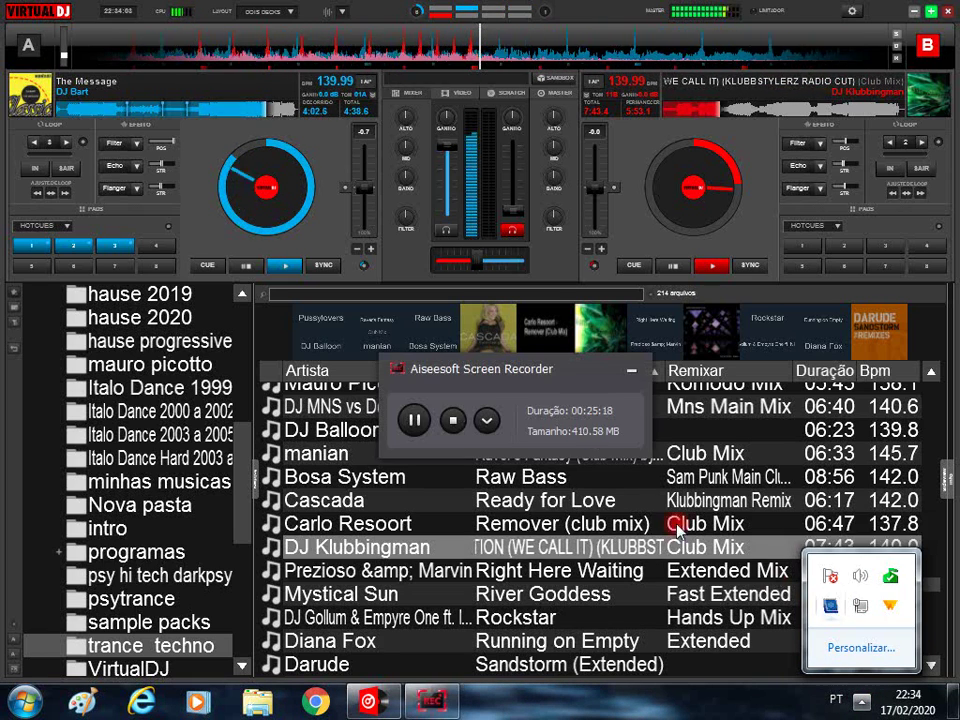
left_click_drag(553, 368, 678, 632)
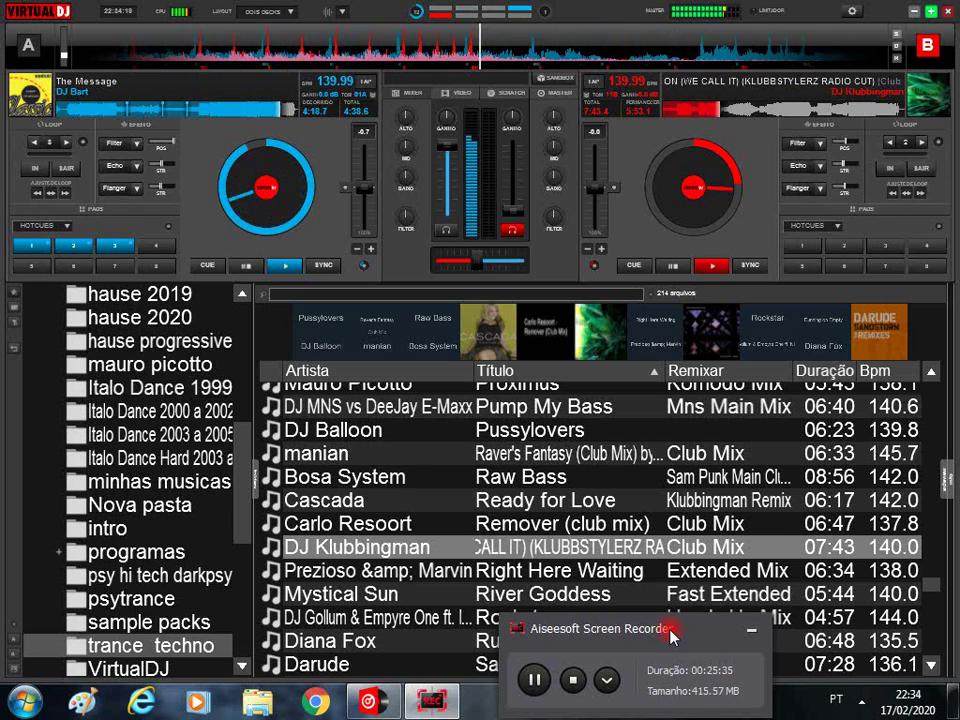
Turn on the Echo effect for The Message on deck A
key("e")
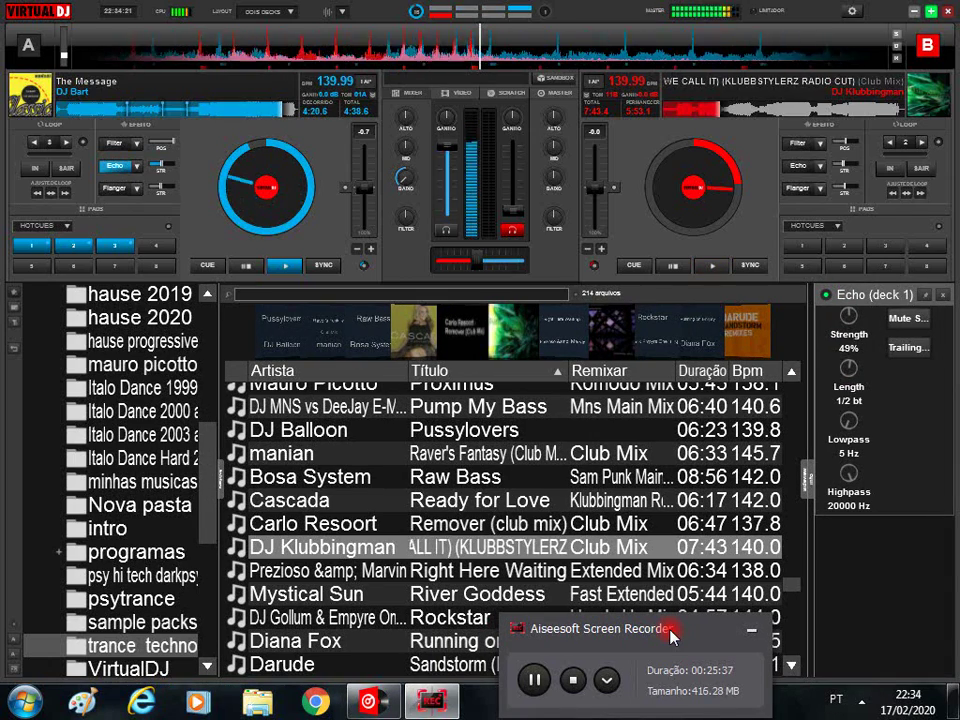